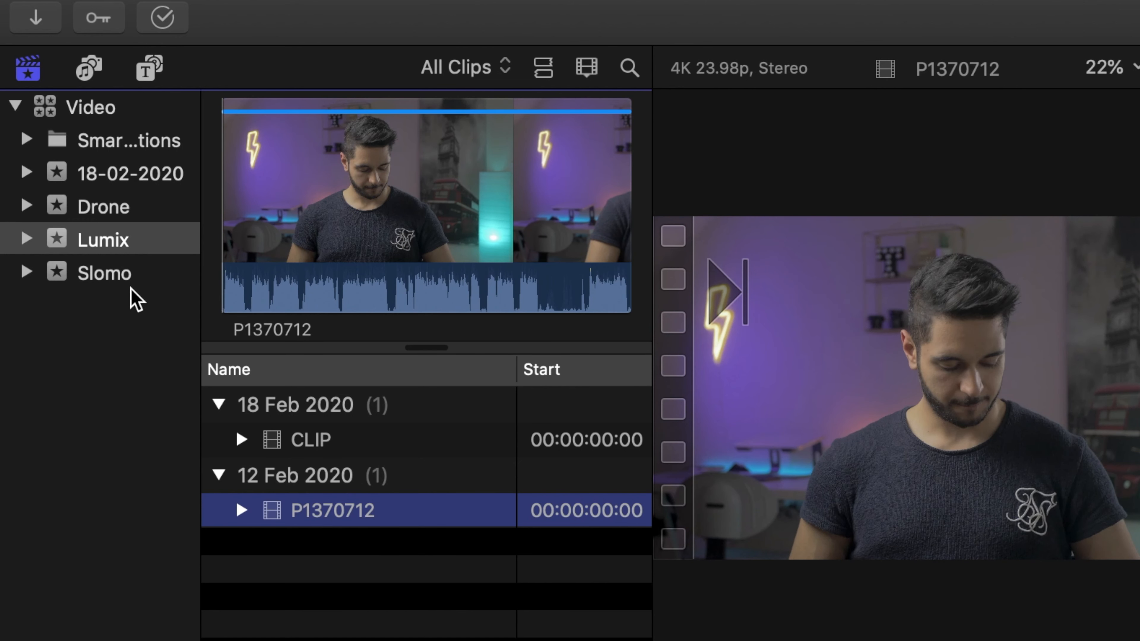
# Look through the Pexels Videos, SlowMoPexel and HotAirBallonPEXEL clips in the Slomo event.
pyautogui.click(131, 276)
pyautogui.click(373, 474)
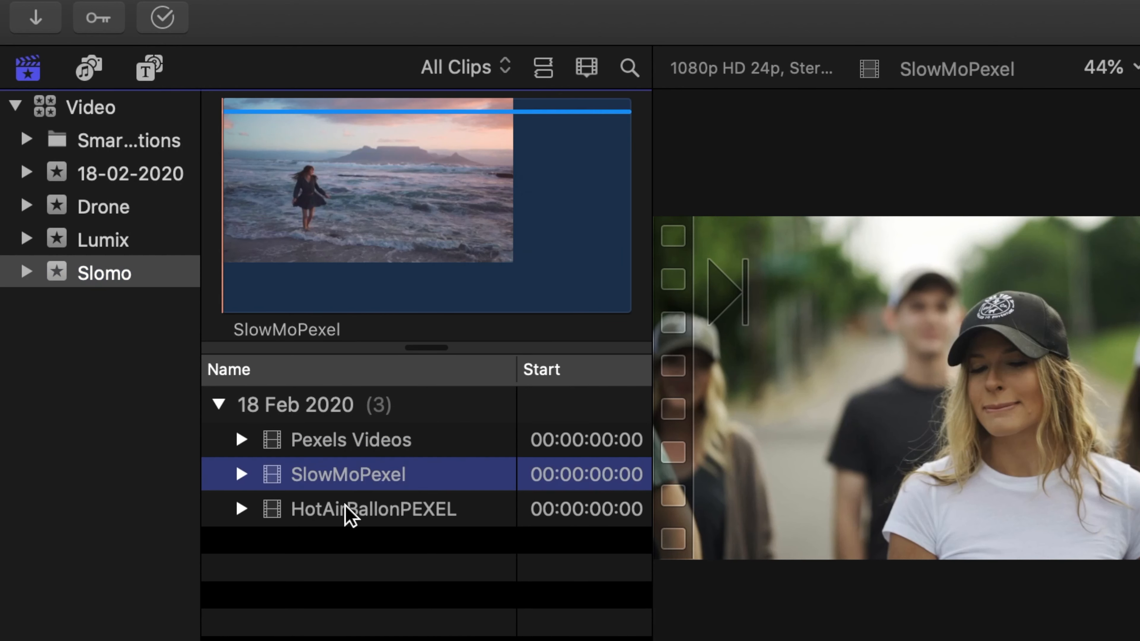
pyautogui.click(348, 511)
pyautogui.press('Up')
pyautogui.press('Up')
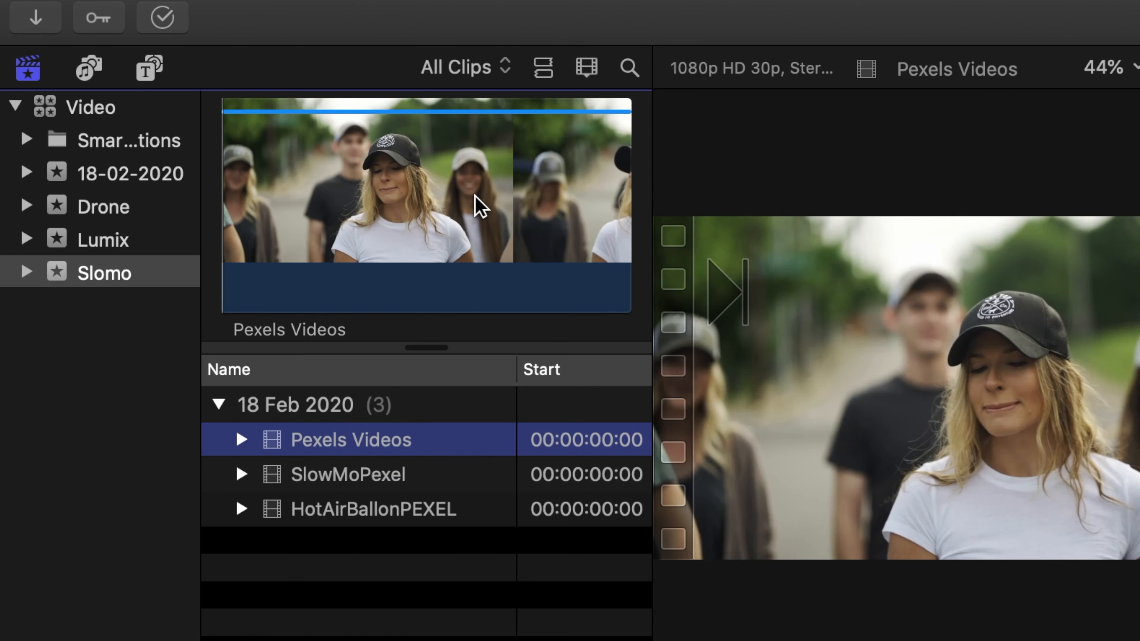
pyautogui.click(400, 217)
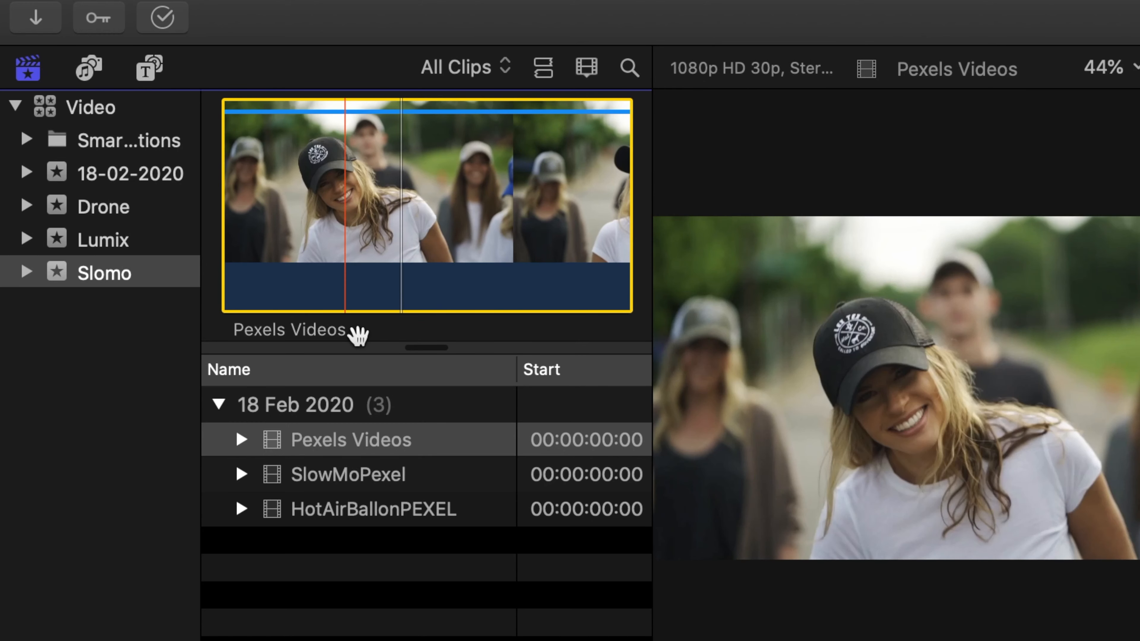
pyautogui.click(357, 475)
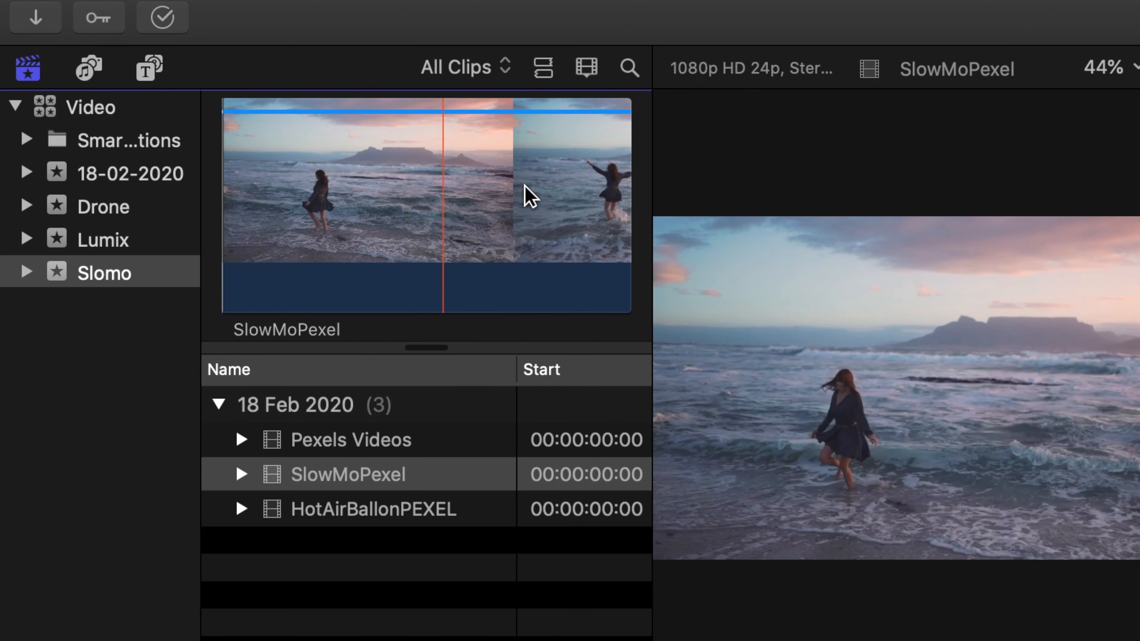
# View the Drone event's clips as filmstrips, and return the browser to list view.
pyautogui.click(118, 209)
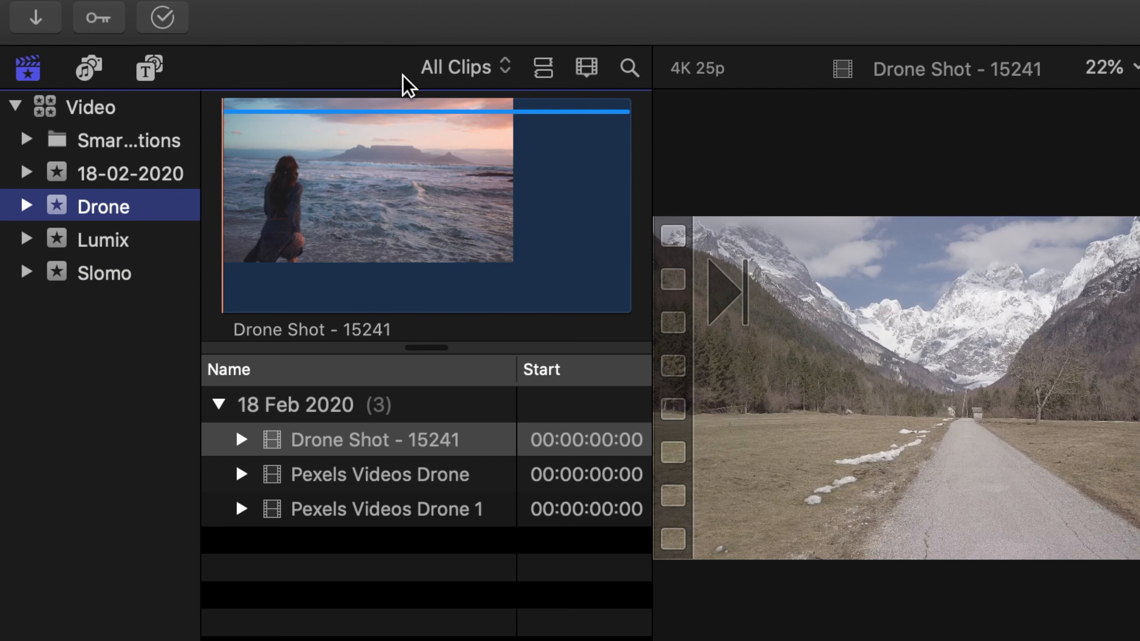
pyautogui.click(536, 72)
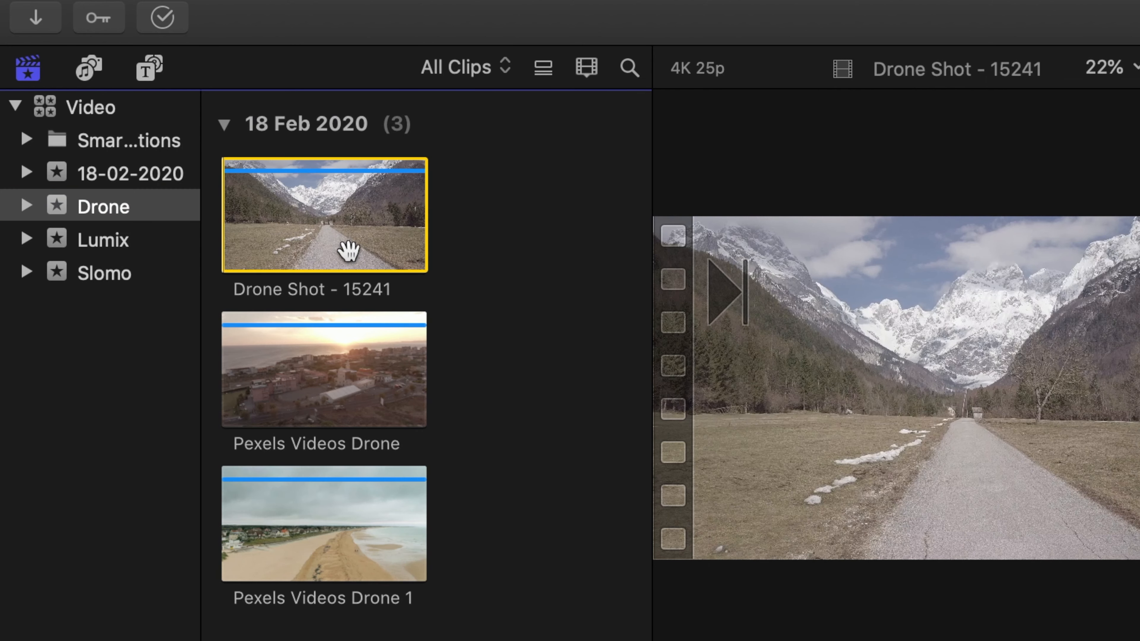
pyautogui.click(541, 69)
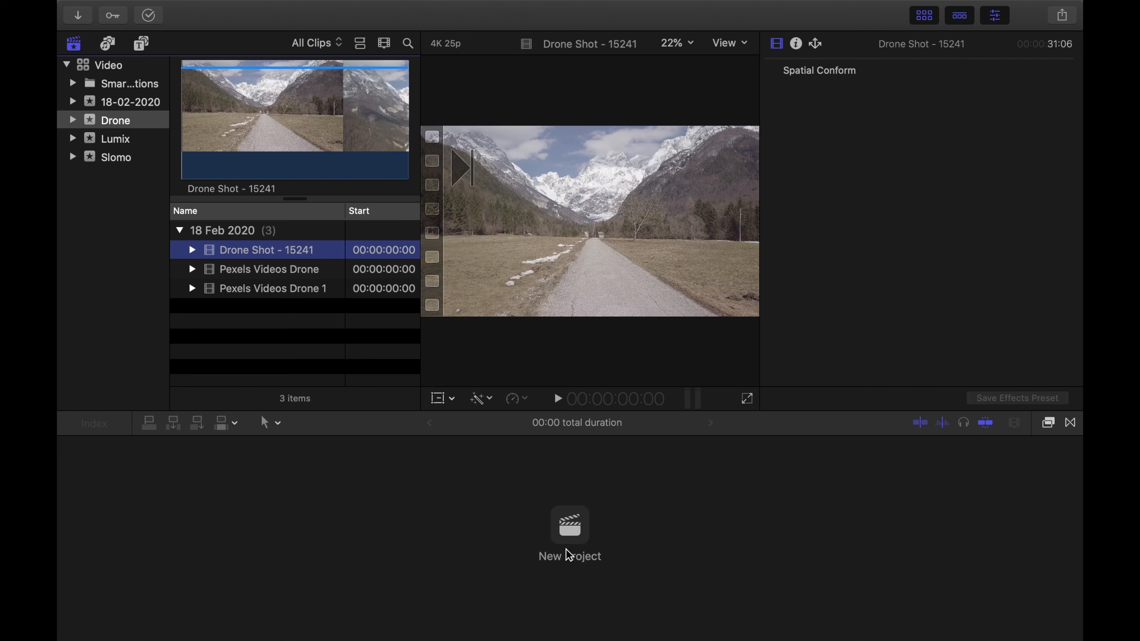
# Create a project named VIDEO in the Lumix event with 4K format, 3840x2160 resolution and a 24p rate.
pyautogui.click(570, 528)
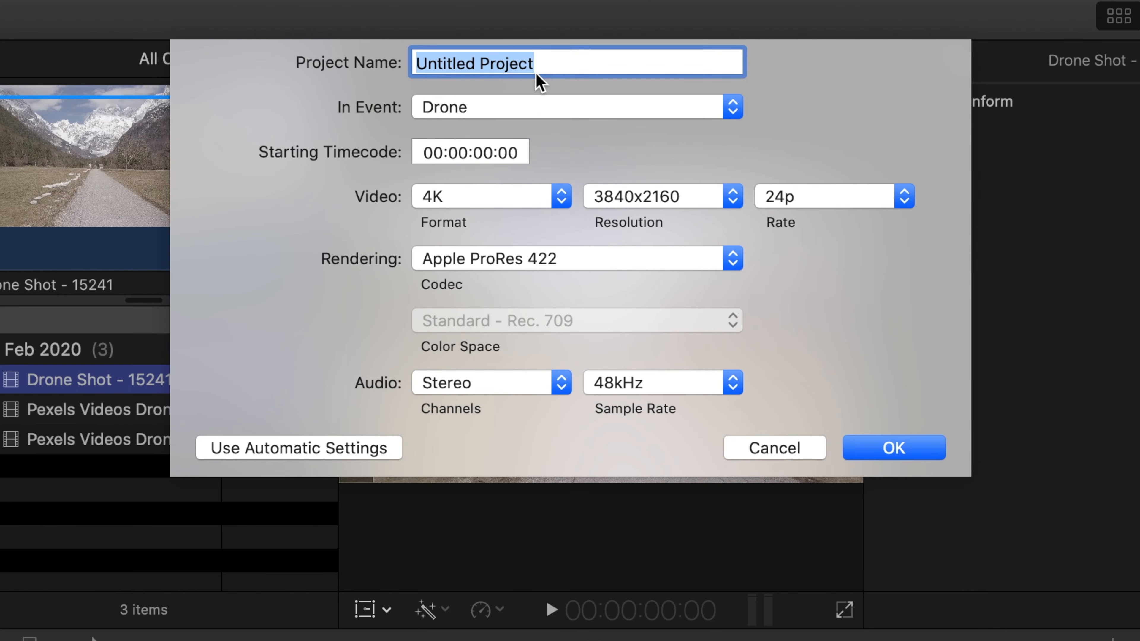
pyautogui.write('VIDEO')
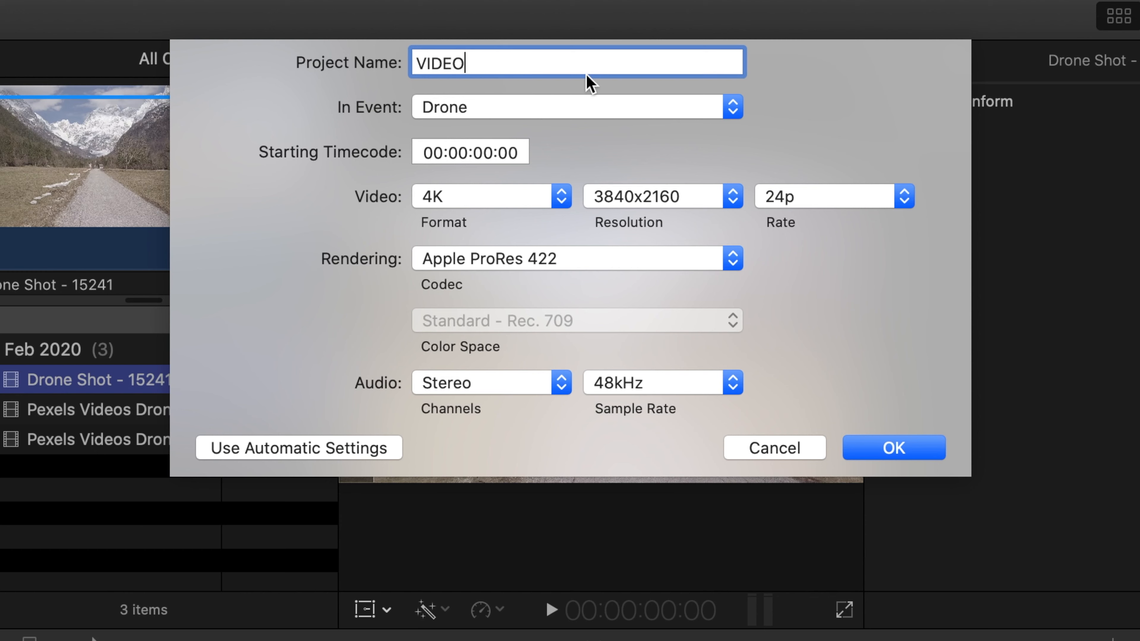
pyautogui.click(460, 115)
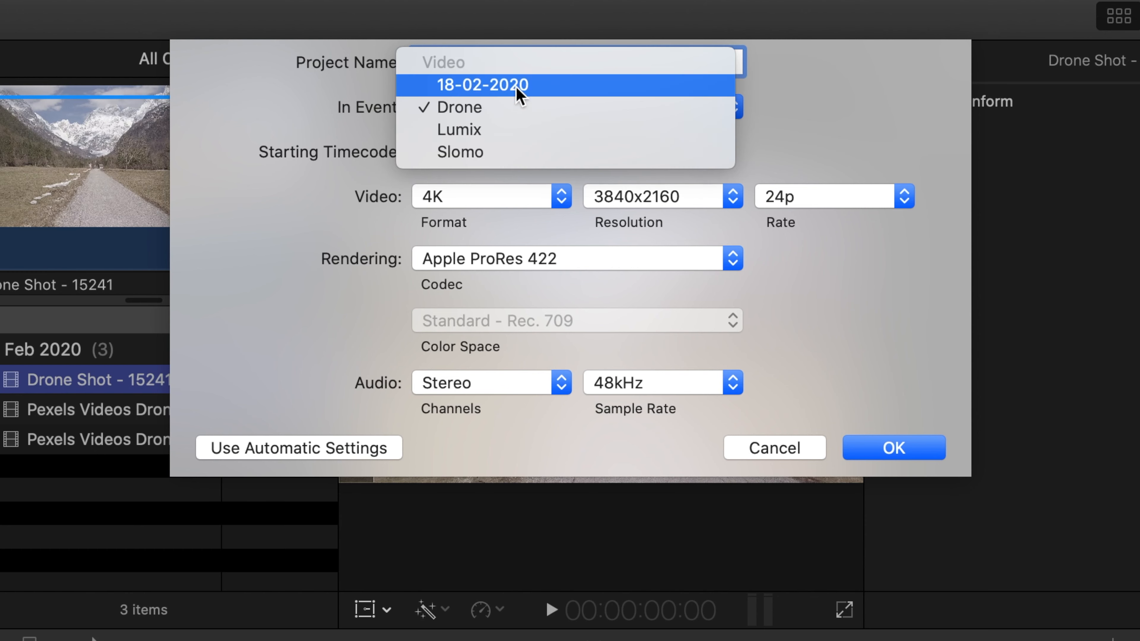
pyautogui.click(506, 85)
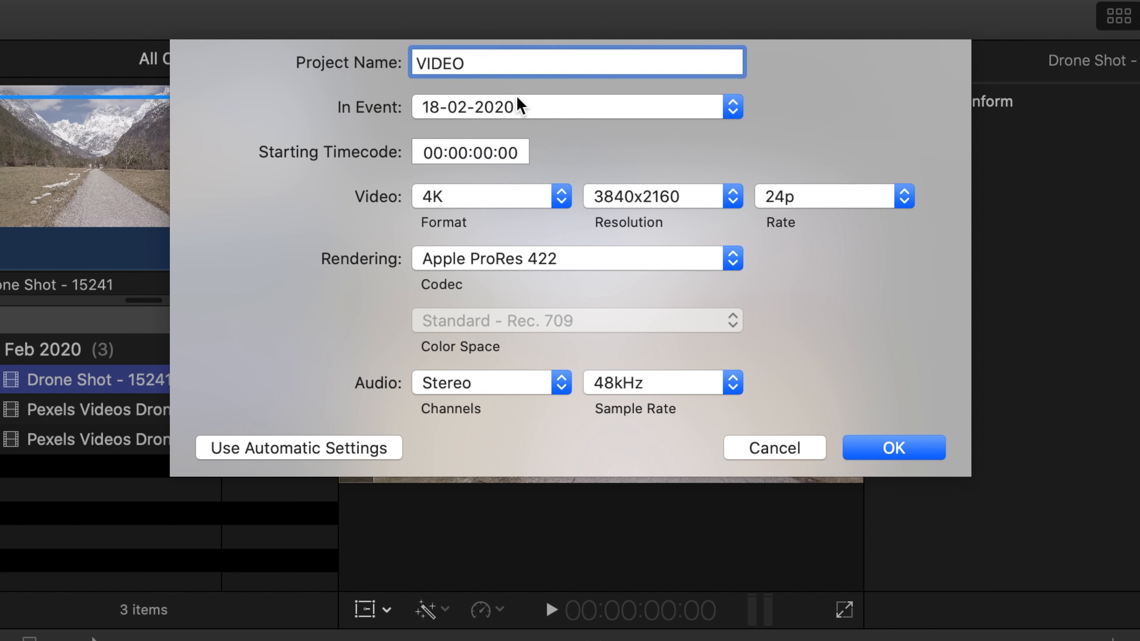
pyautogui.click(519, 104)
pyautogui.click(614, 154)
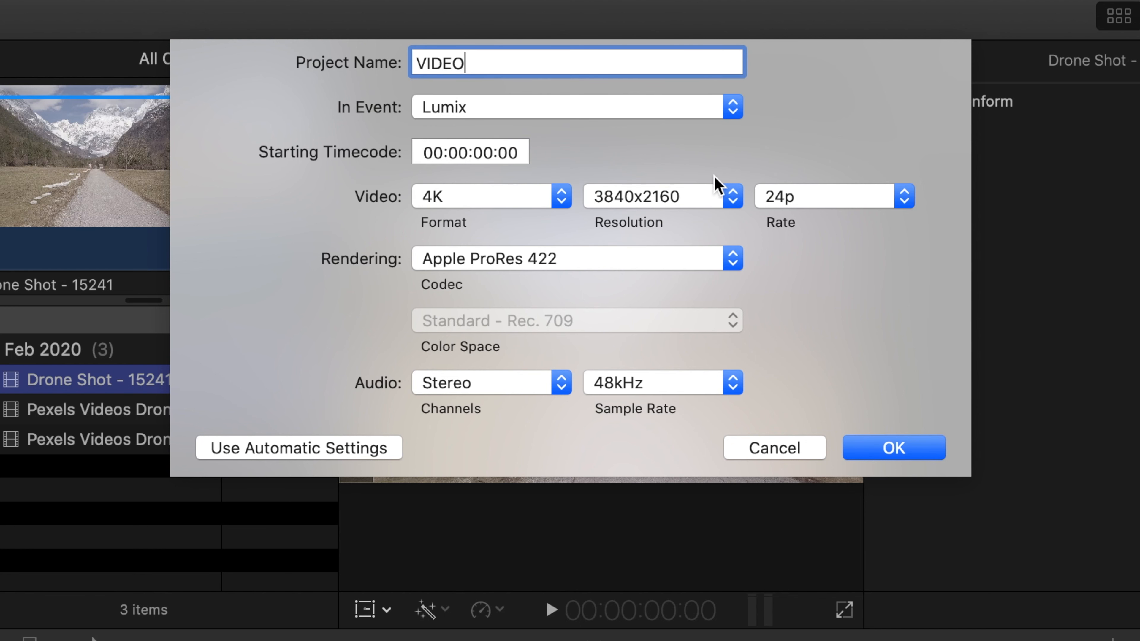
pyautogui.click(511, 207)
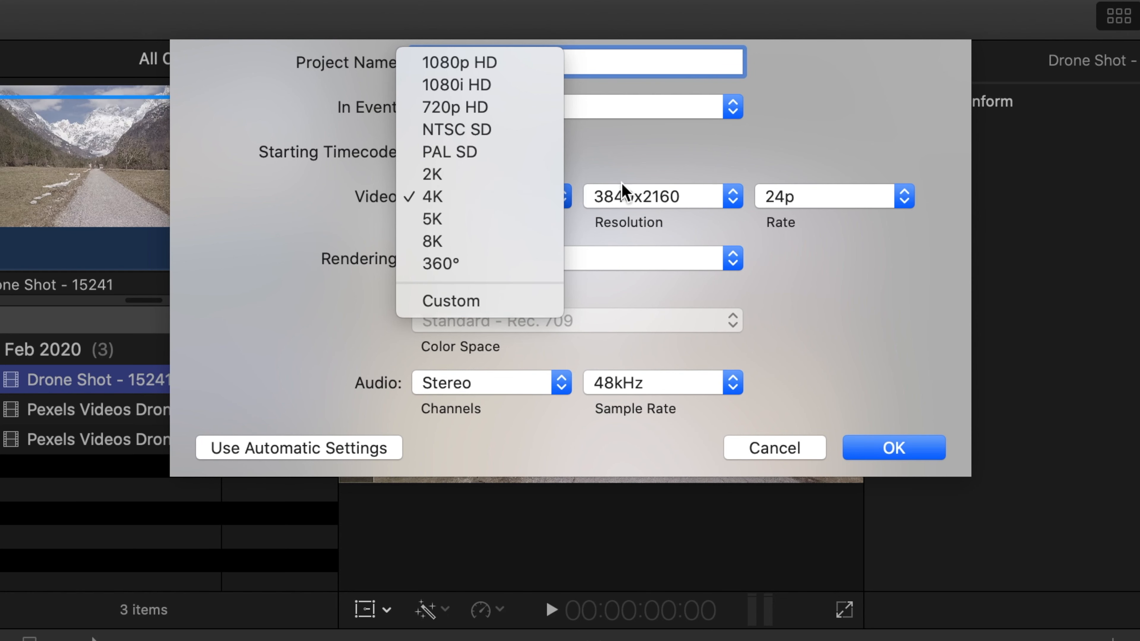
pyautogui.click(618, 223)
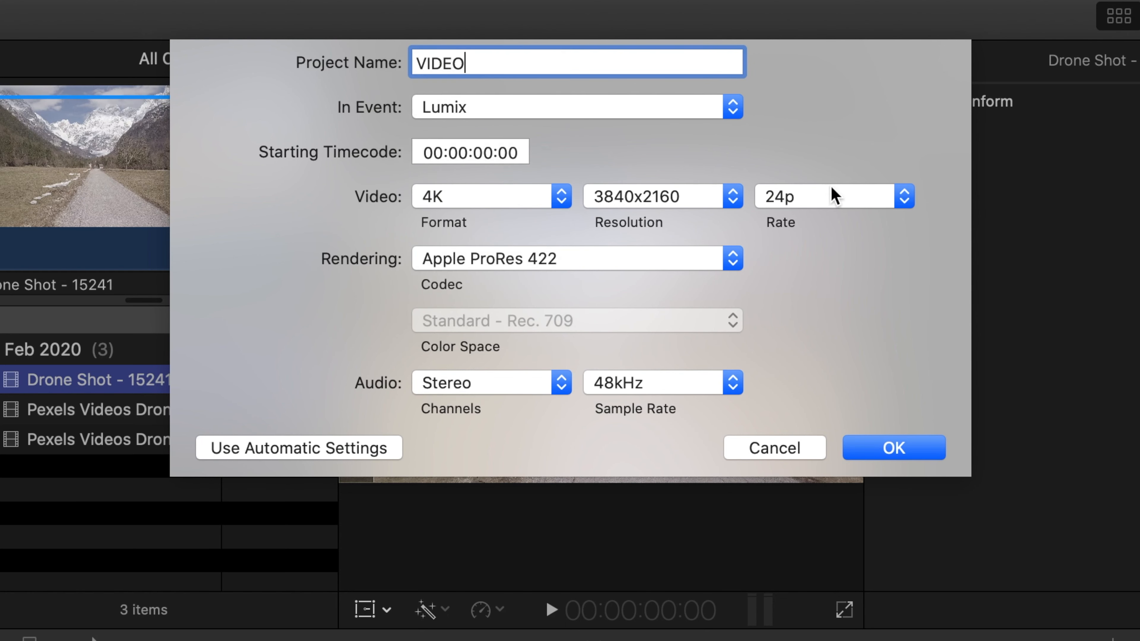
pyautogui.click(835, 196)
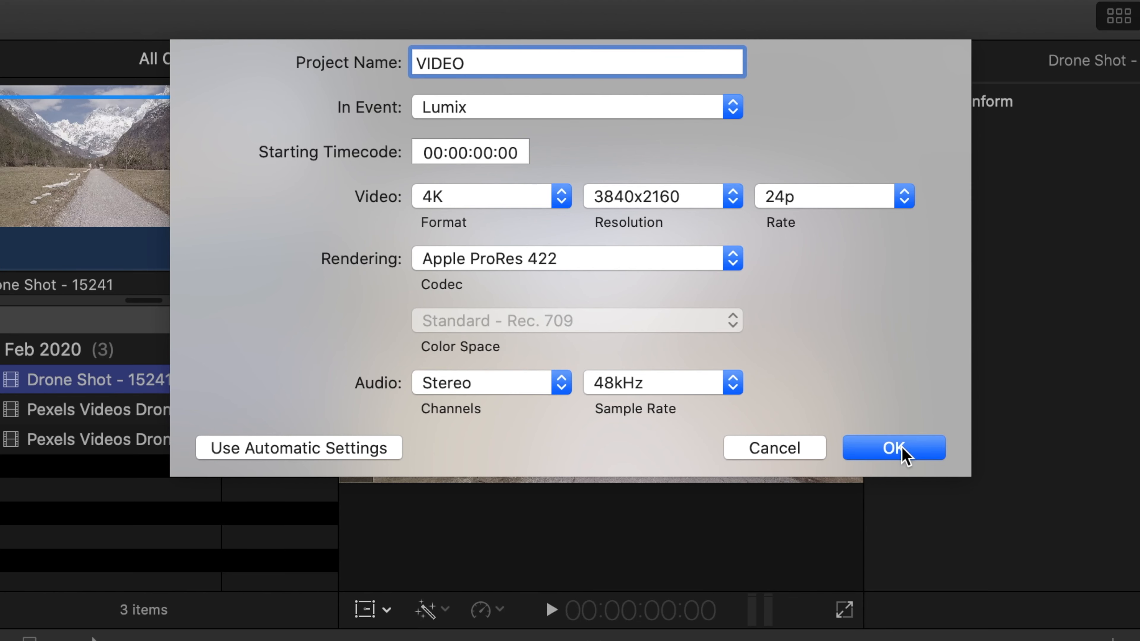
pyautogui.click(902, 452)
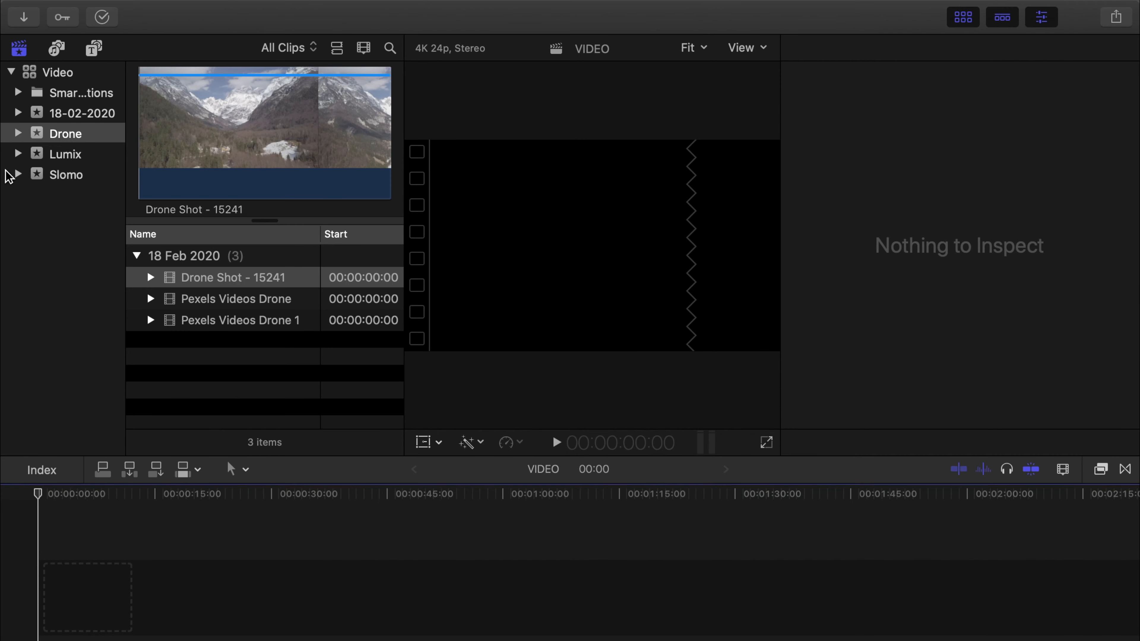
# Add the P1370712 clip from the Lumix event to the start of the empty VIDEO timeline.
pyautogui.click(11, 172)
pyautogui.click(188, 407)
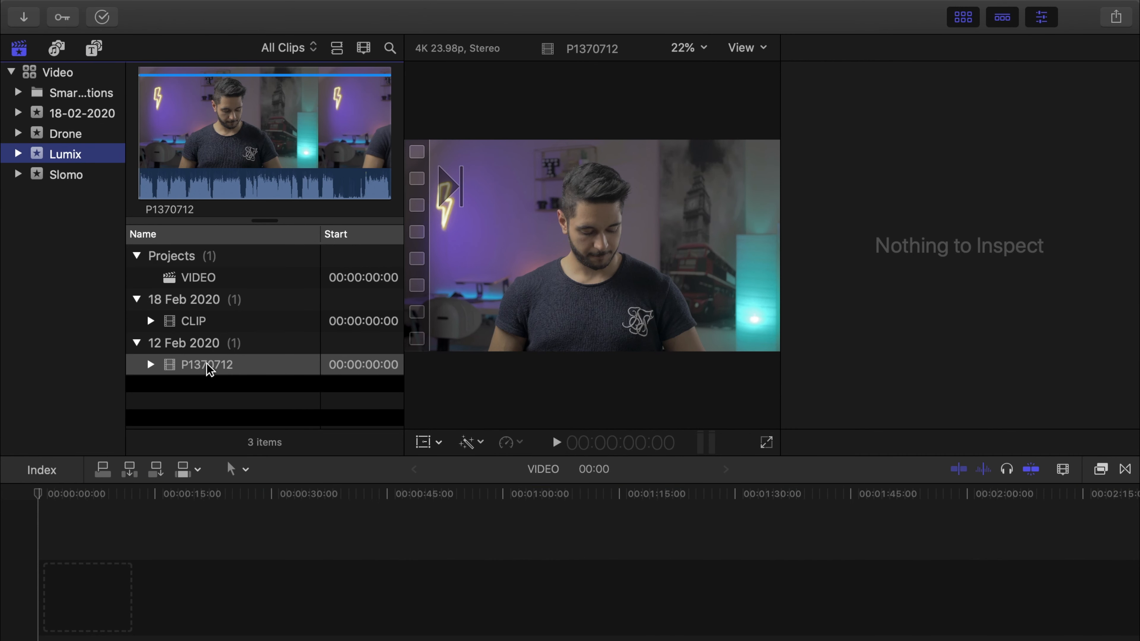
pyautogui.moveTo(207, 368); pyautogui.dragTo(64, 601)
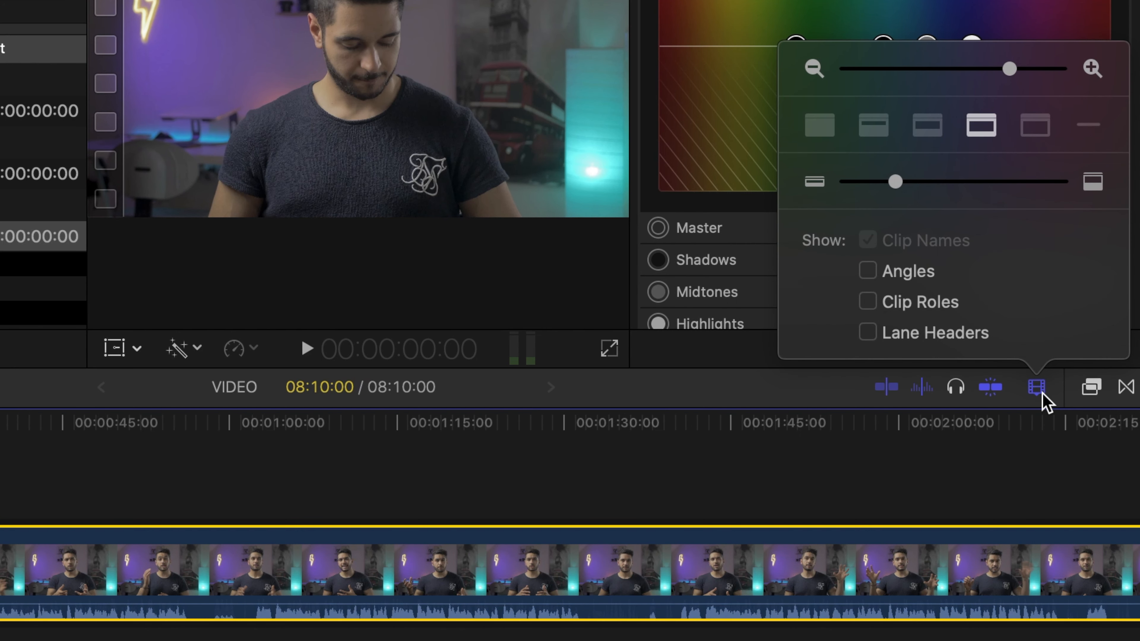
# Compare the timeline clip appearances and apply the second style, with larger audio waveforms and smaller filmstrips.
pyautogui.click(828, 124)
pyautogui.click(875, 130)
pyautogui.click(927, 128)
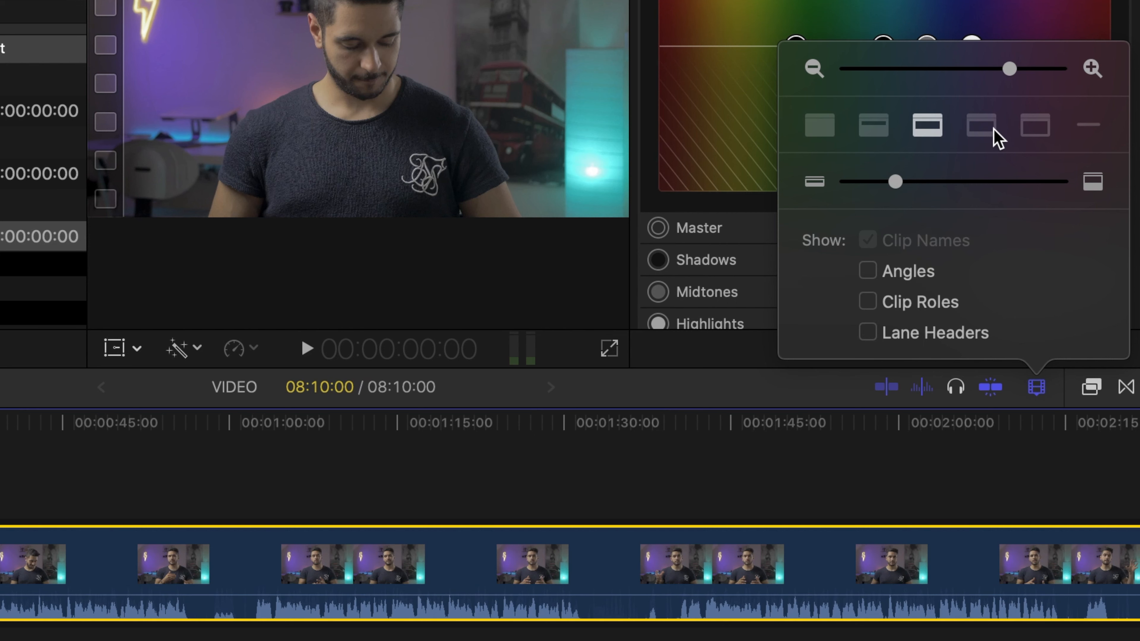
pyautogui.click(981, 128)
pyautogui.click(1031, 128)
pyautogui.click(981, 128)
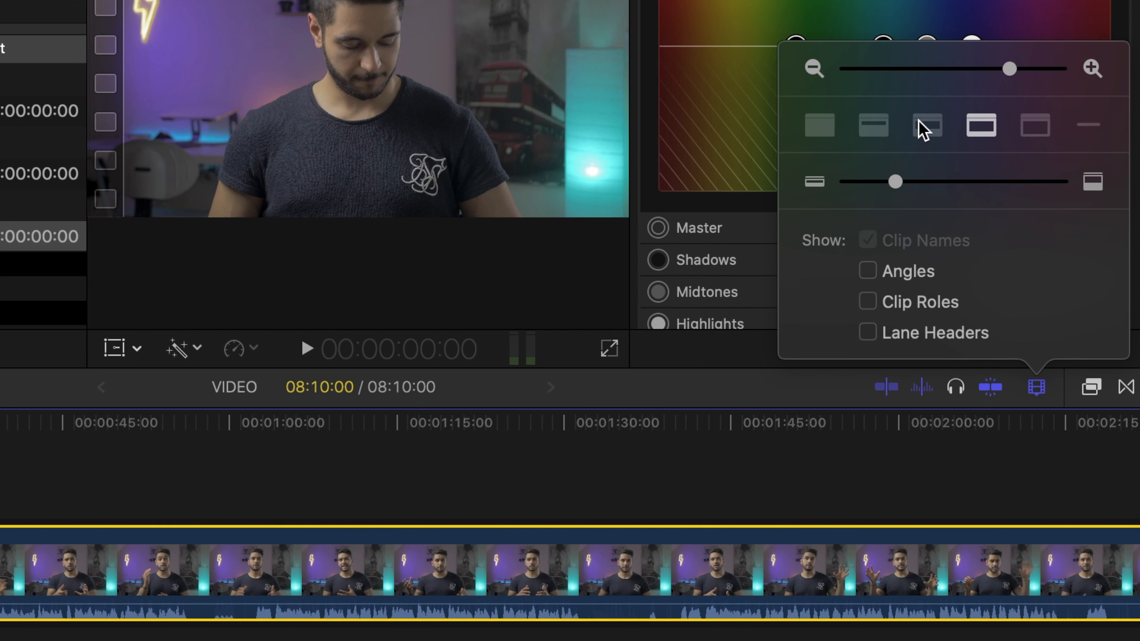
pyautogui.click(922, 130)
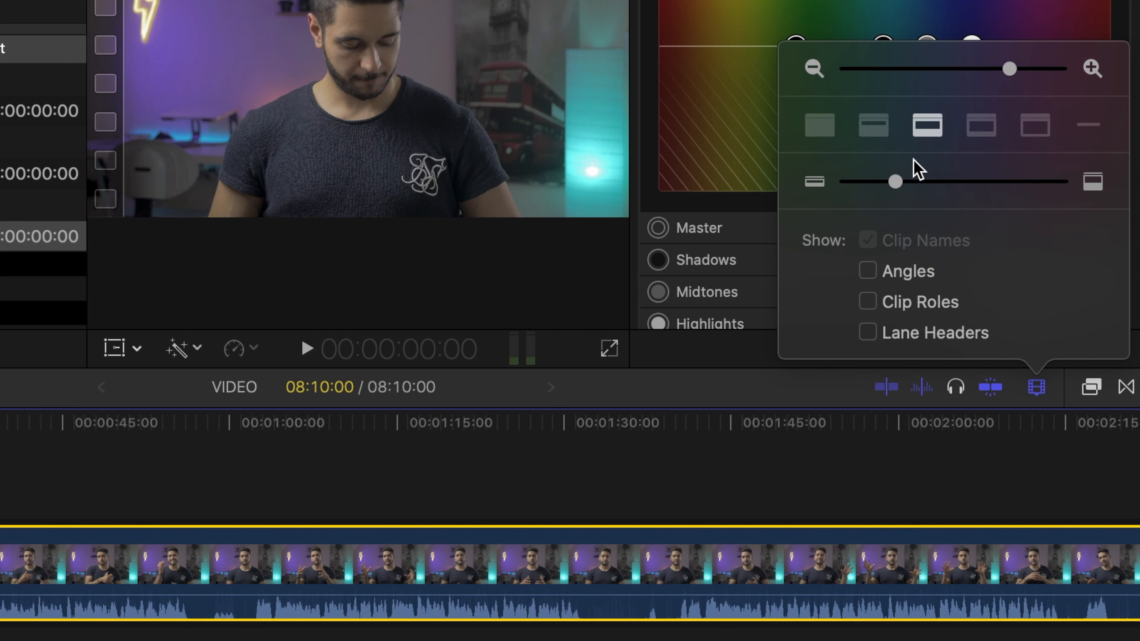
pyautogui.click(870, 130)
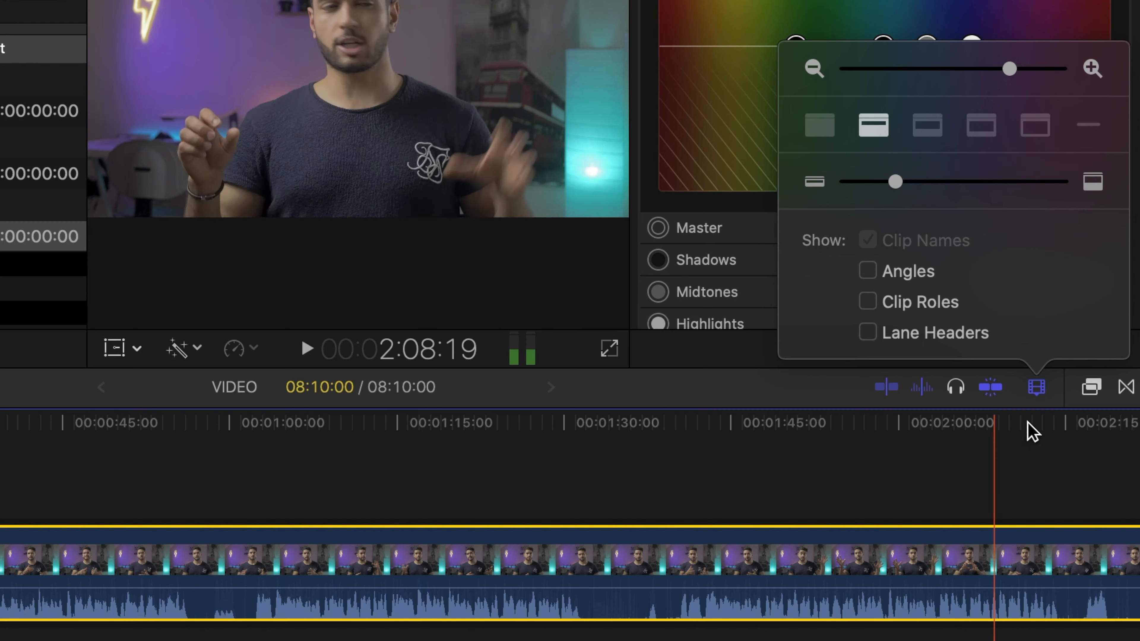
pyautogui.click(1036, 432)
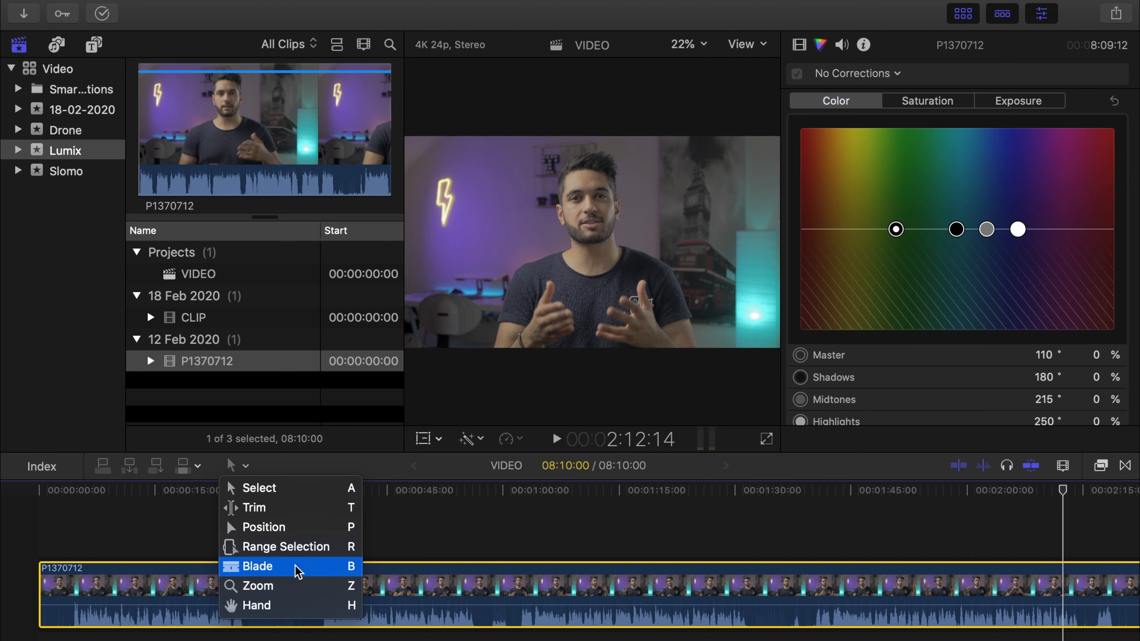
# Blade the timeline clip at about 4 seconds, where the speech starts, and delete the opening piece.
pyautogui.click(458, 526)
pyautogui.click(165, 530)
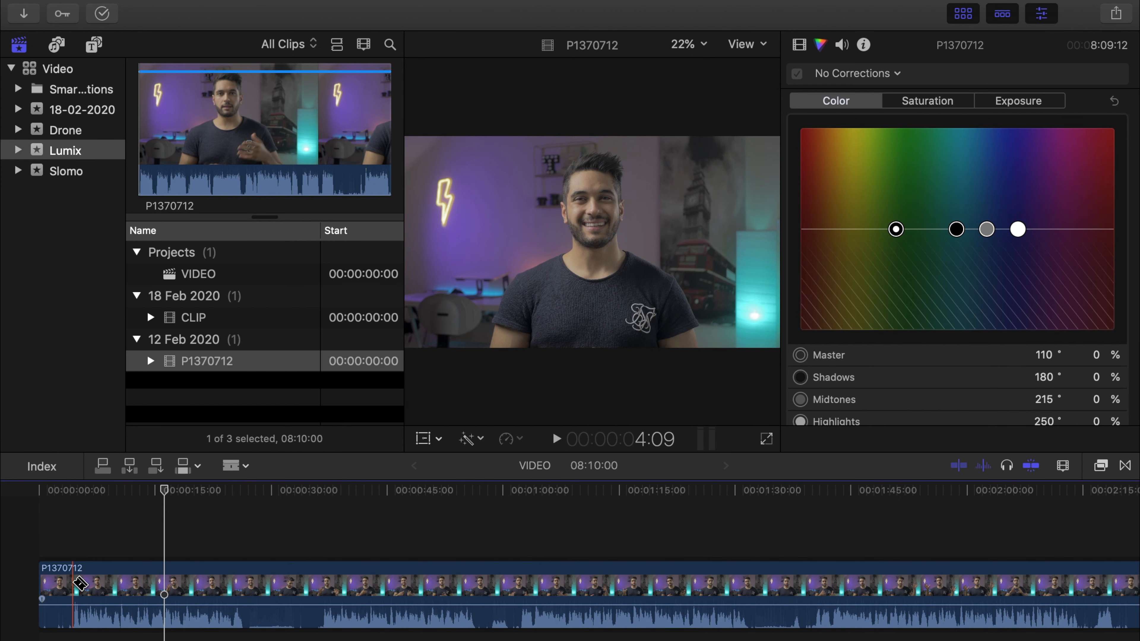
pyautogui.click(73, 583)
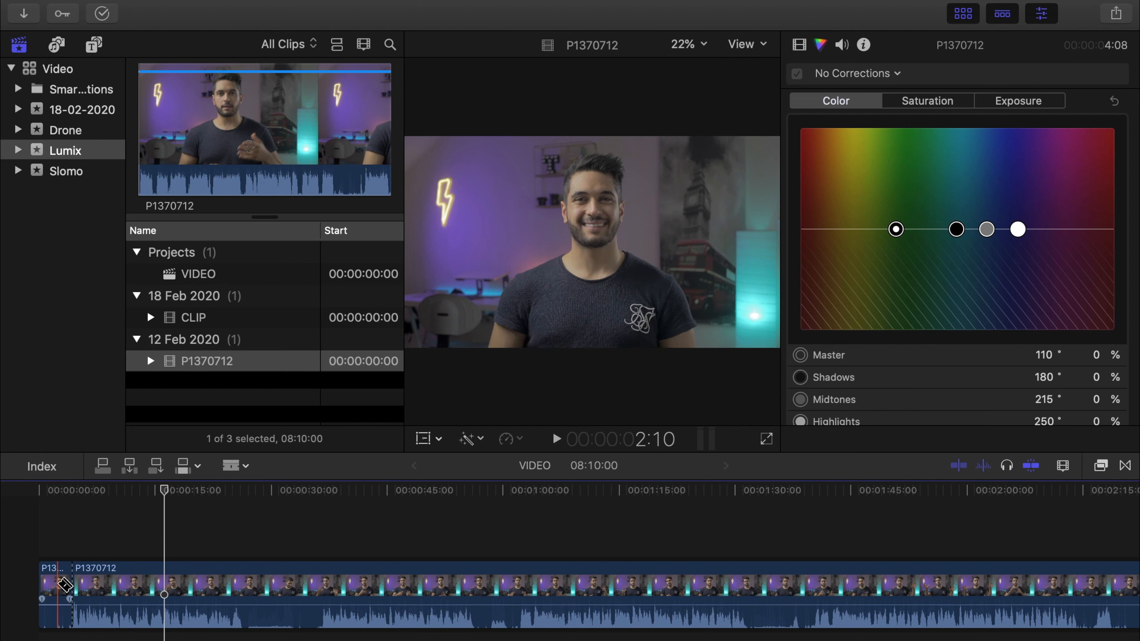
pyautogui.press('a')
pyautogui.click(49, 595)
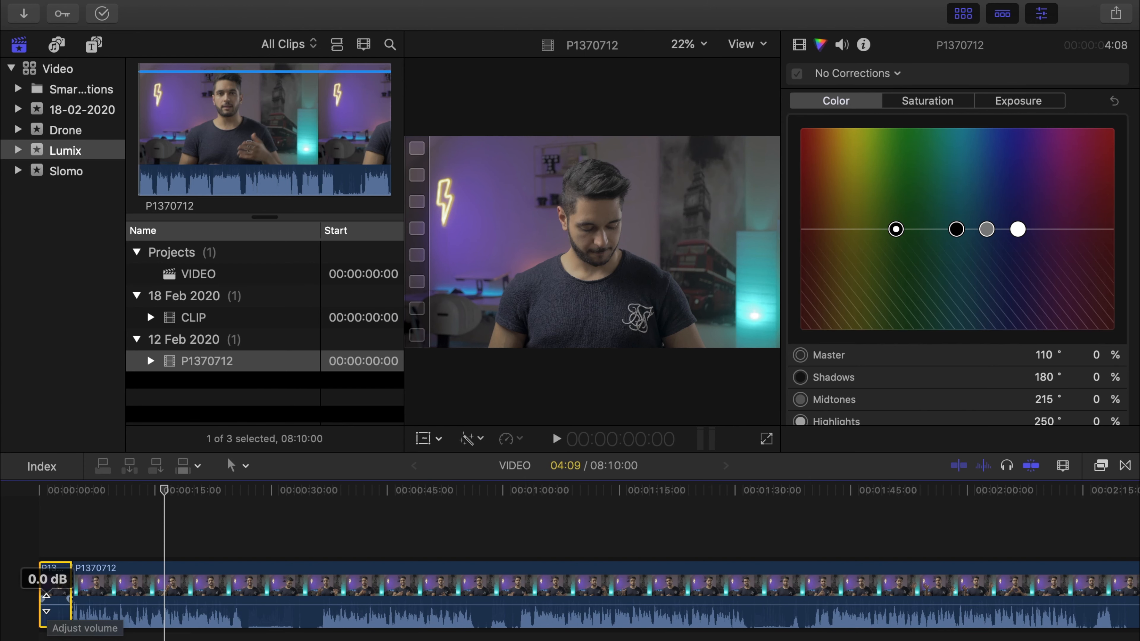
pyautogui.press('BackSpace')
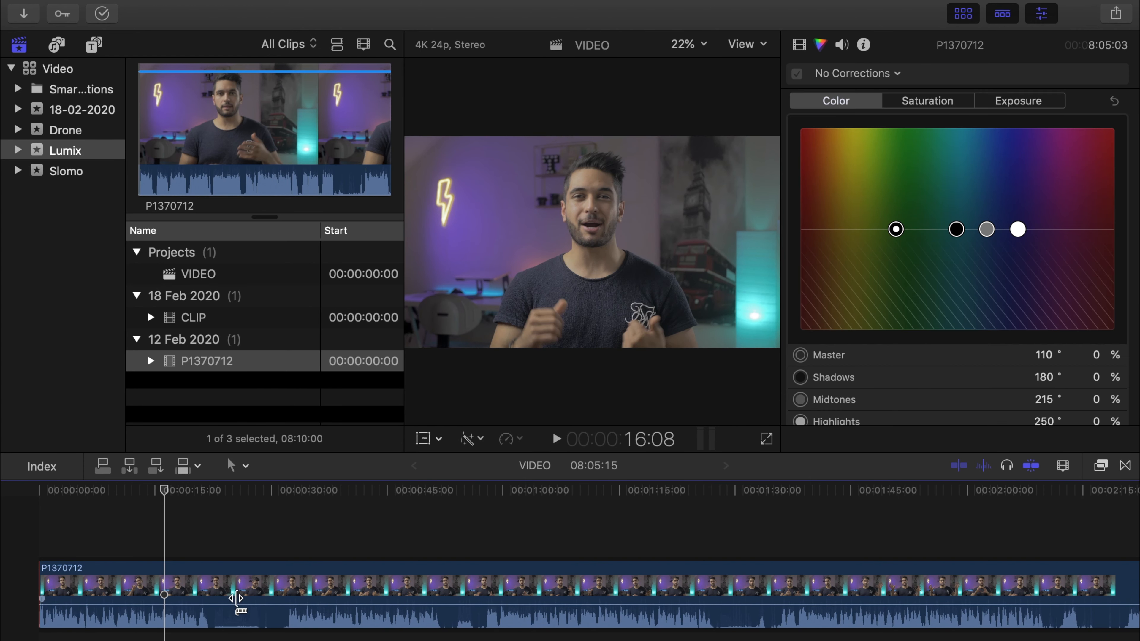
# Blade the clip at both ends of the silent stretch from about 22 to 32 seconds and delete that piece.
pyautogui.press('b')
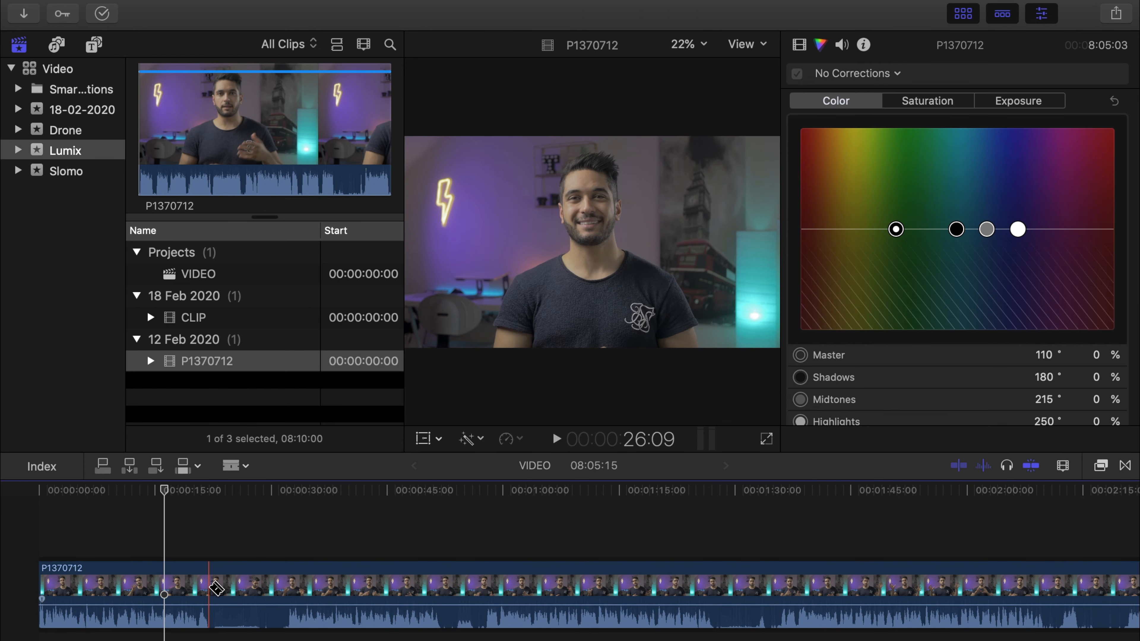
pyautogui.click(209, 588)
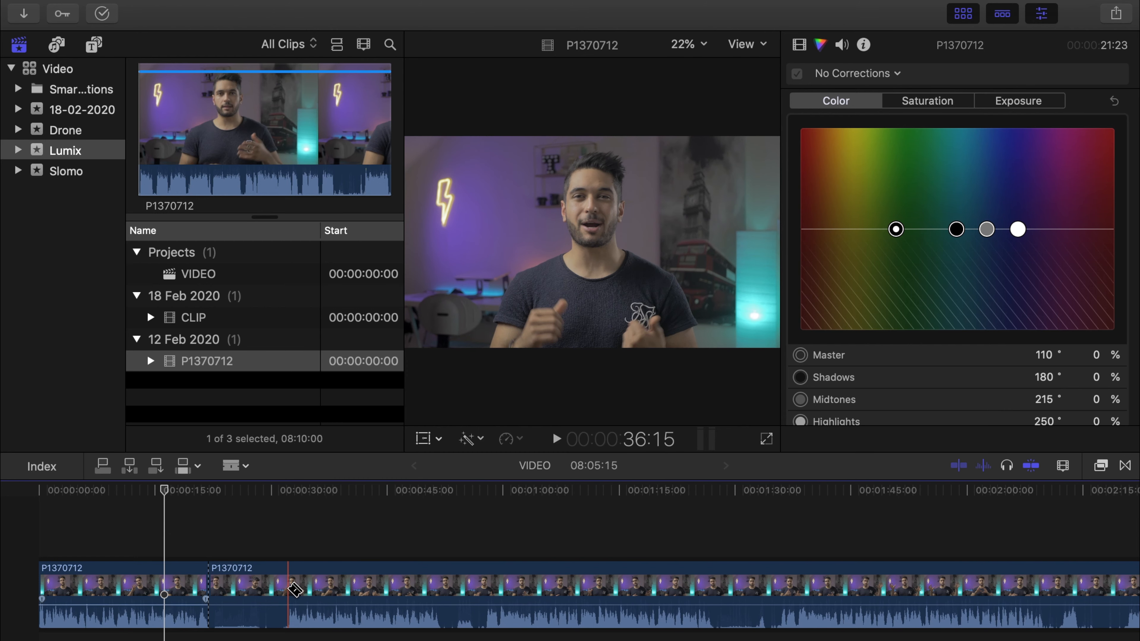
pyautogui.click(288, 588)
pyautogui.press('a')
pyautogui.click(263, 599)
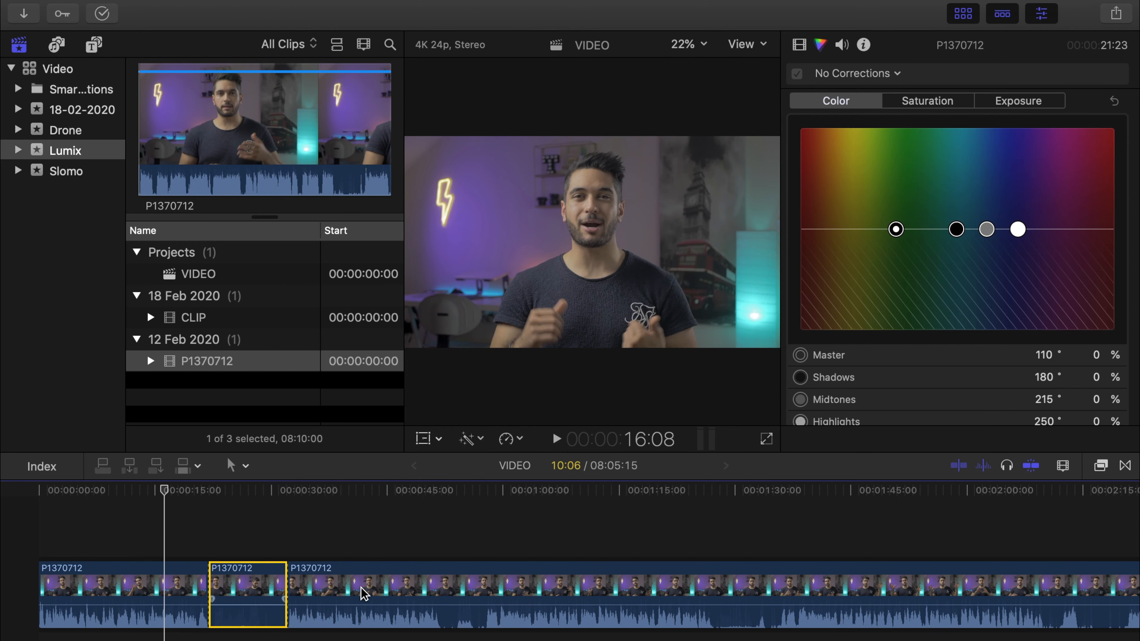
pyautogui.press('Delete')
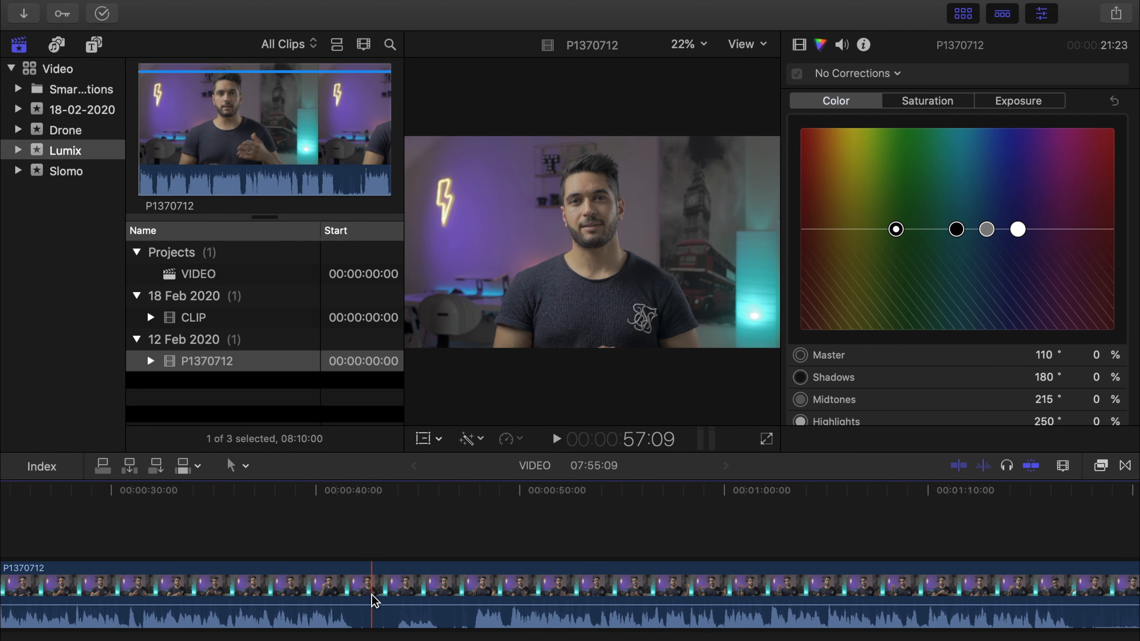
# Blade the timeline clip at both ends of the quiet stretch from about 42 to 48 seconds and delete that piece.
pyautogui.press('p')
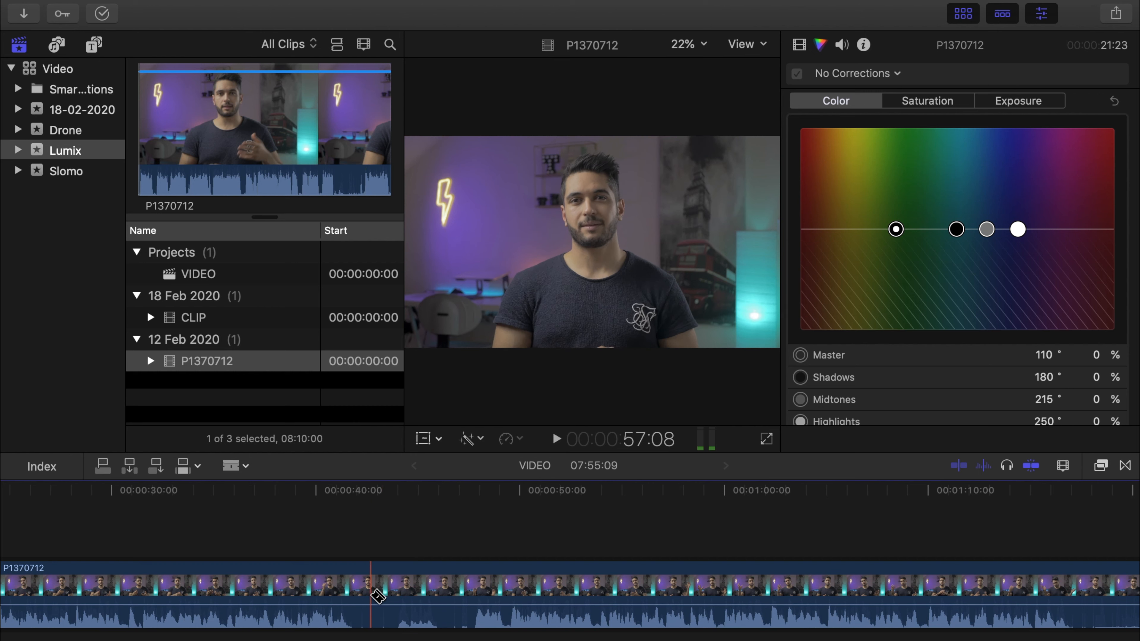
pyautogui.click(247, 467)
pyautogui.click(258, 567)
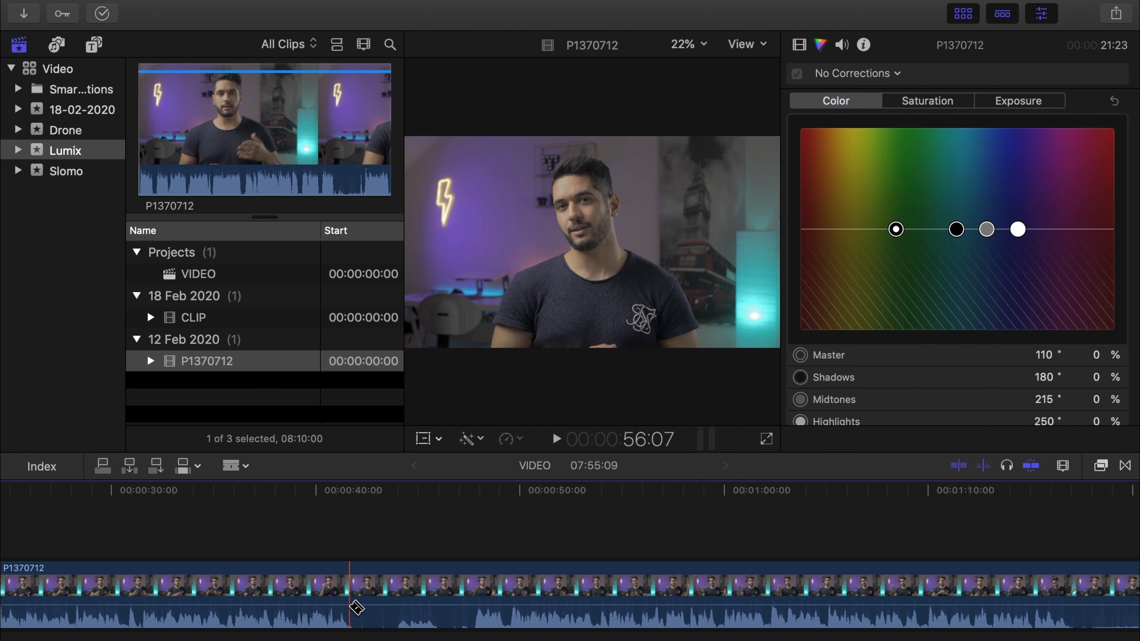
pyautogui.click(353, 606)
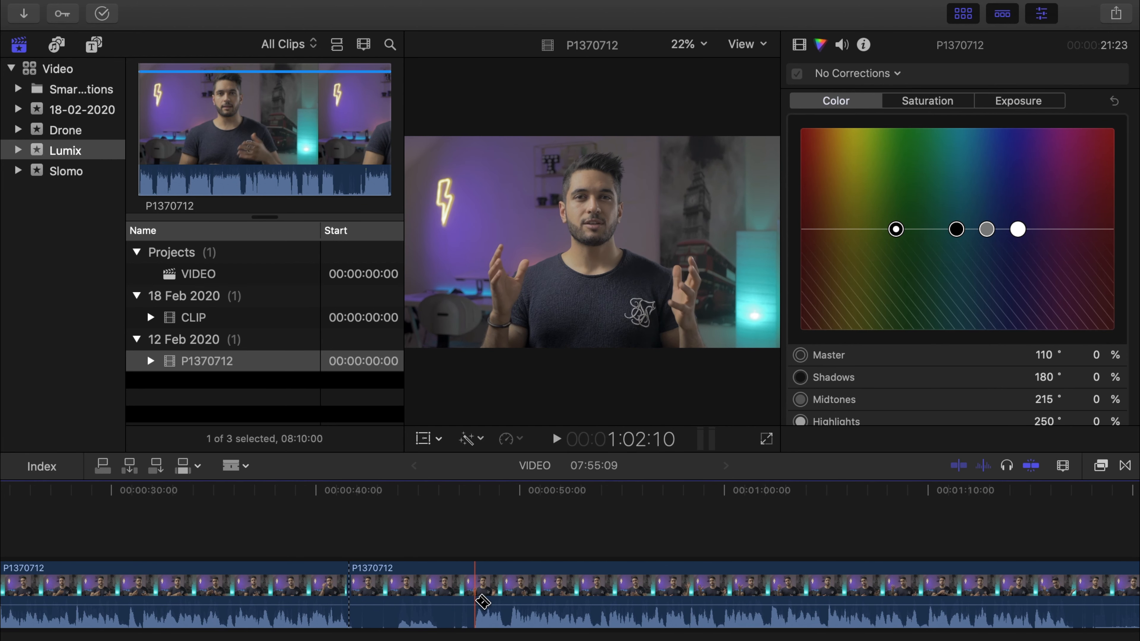
pyautogui.click(474, 601)
pyautogui.press('a')
pyautogui.click(433, 600)
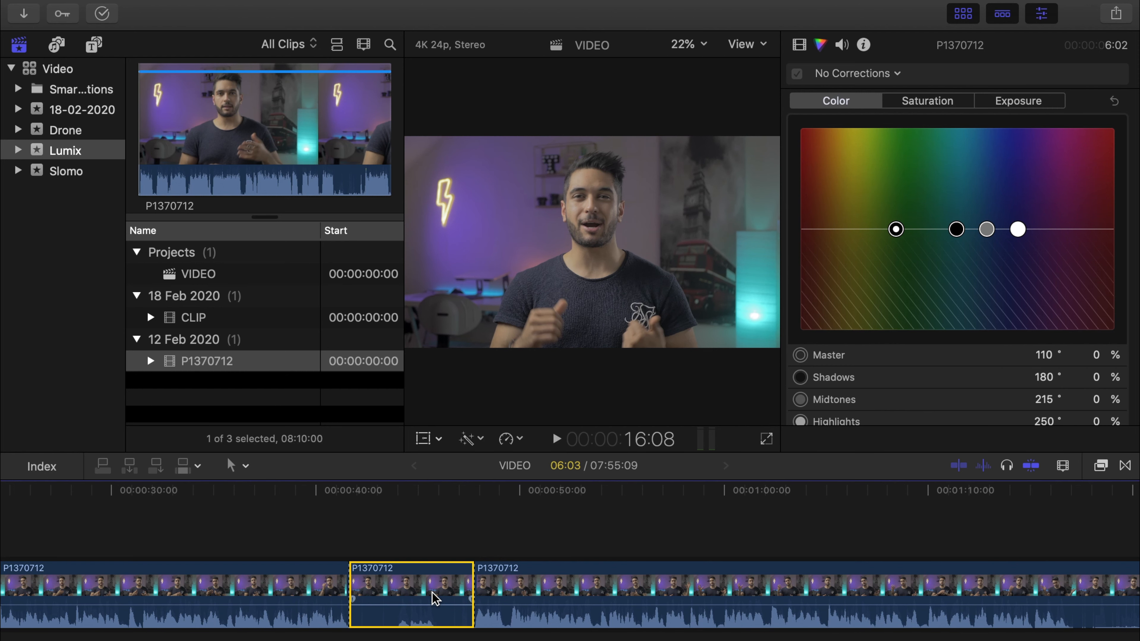
pyautogui.press('Delete')
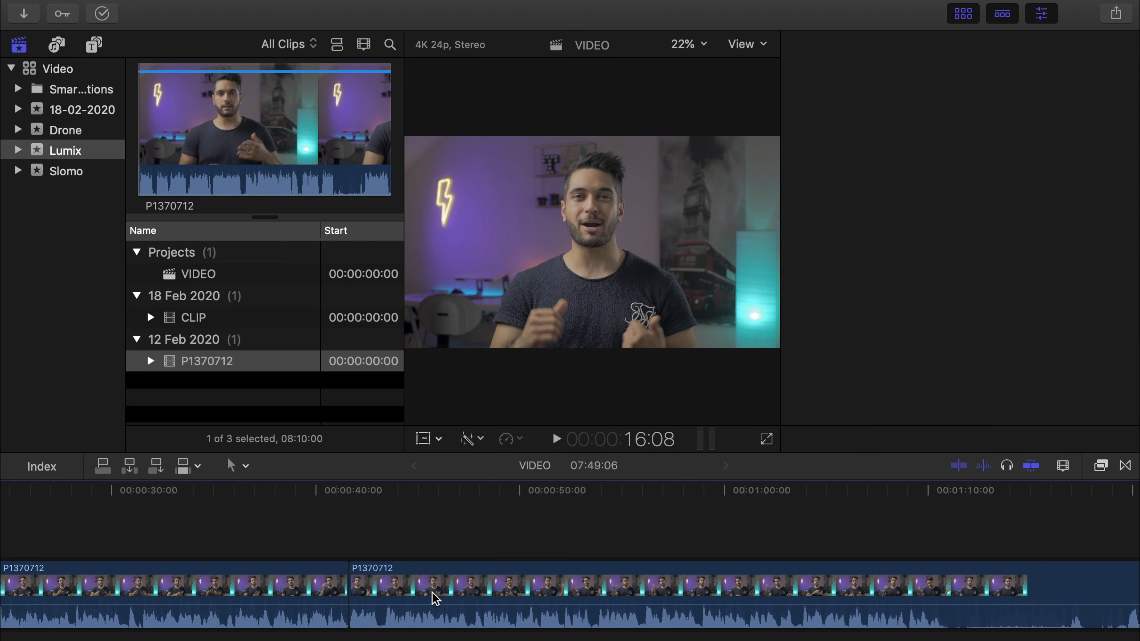
# Blade the last P1370712 clip at about 1:11, where the speech stops, and delete everything after the cut.
pyautogui.press('super+6')
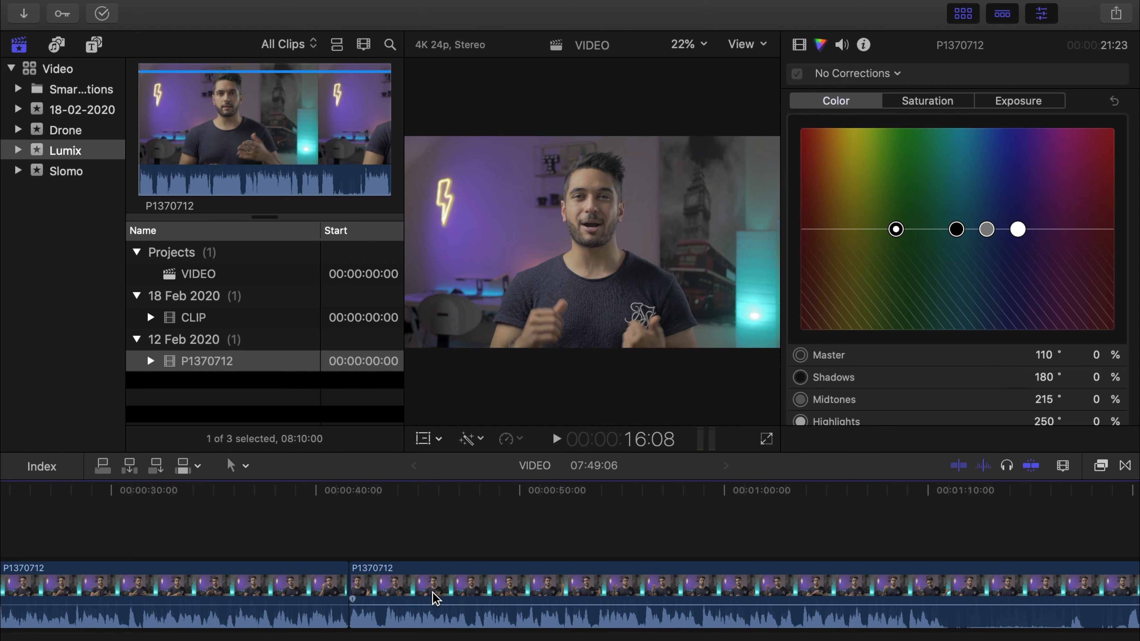
pyautogui.press('super+minus')
pyautogui.press('super+minus')
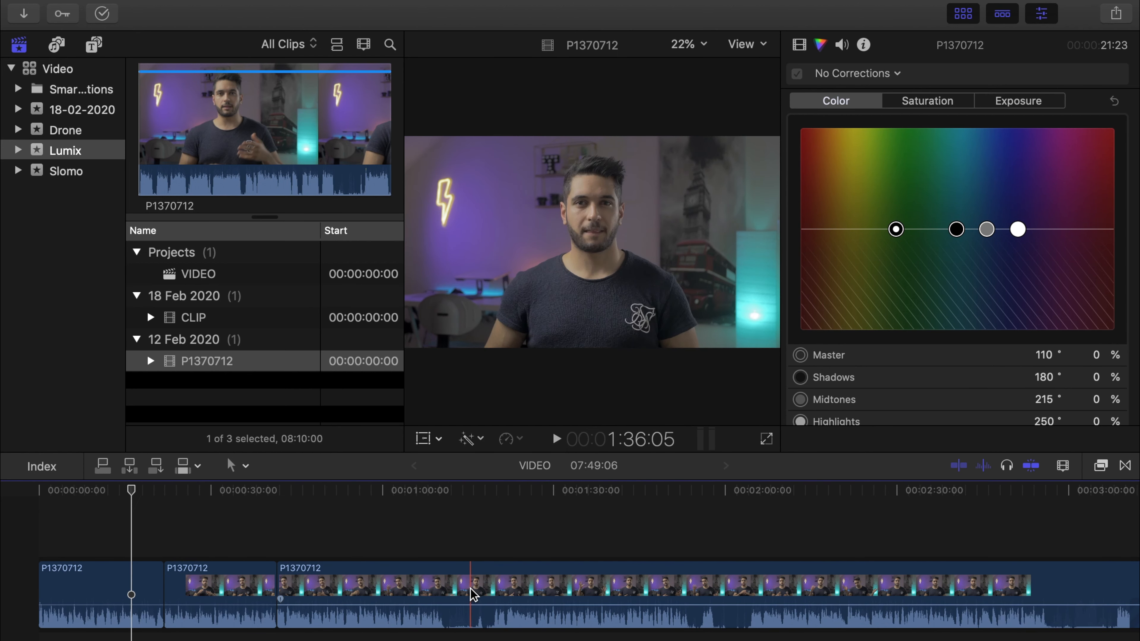
pyautogui.press('b')
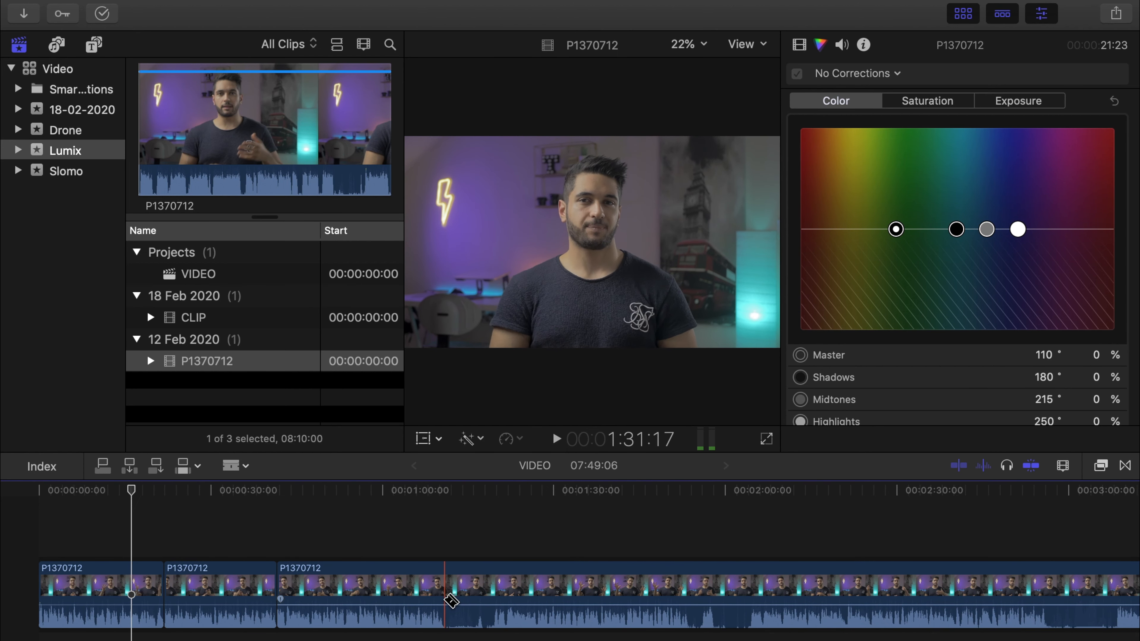
pyautogui.click(445, 599)
pyautogui.press('a')
pyautogui.click(505, 596)
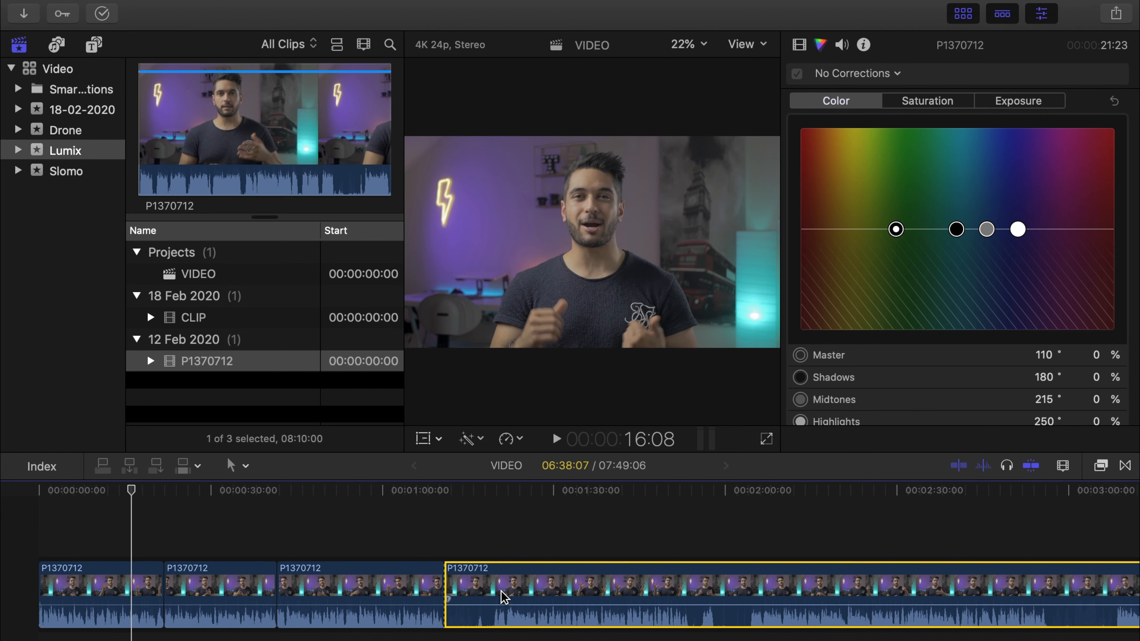
pyautogui.press('Delete')
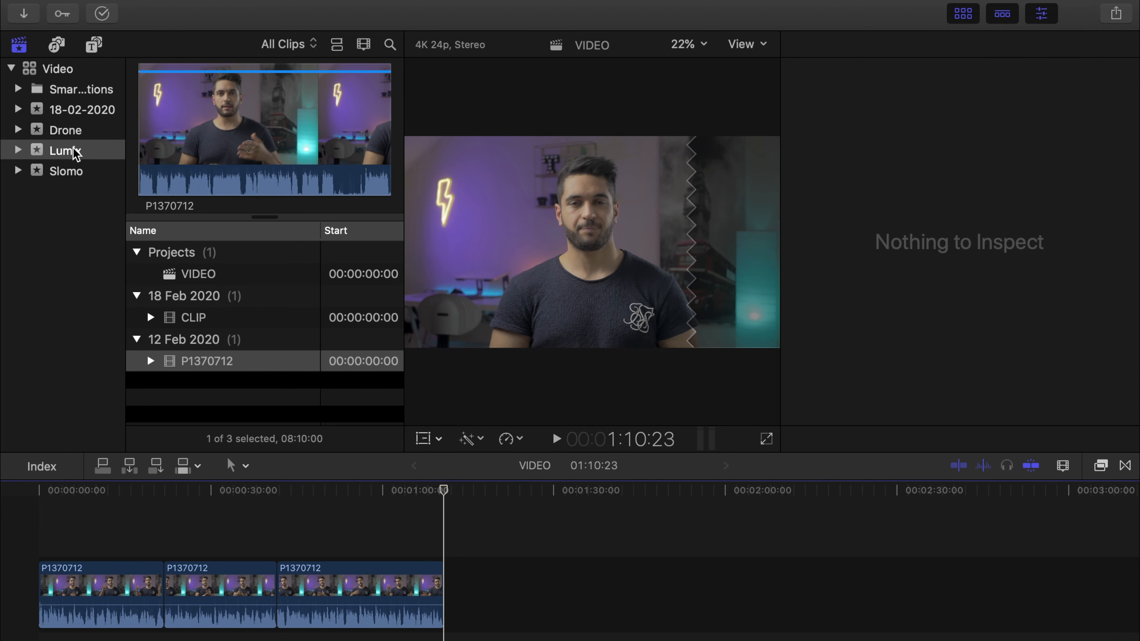
# Append the Pexels Videos Drone clip from the Drone event to the end of the timeline.
pyautogui.click(75, 132)
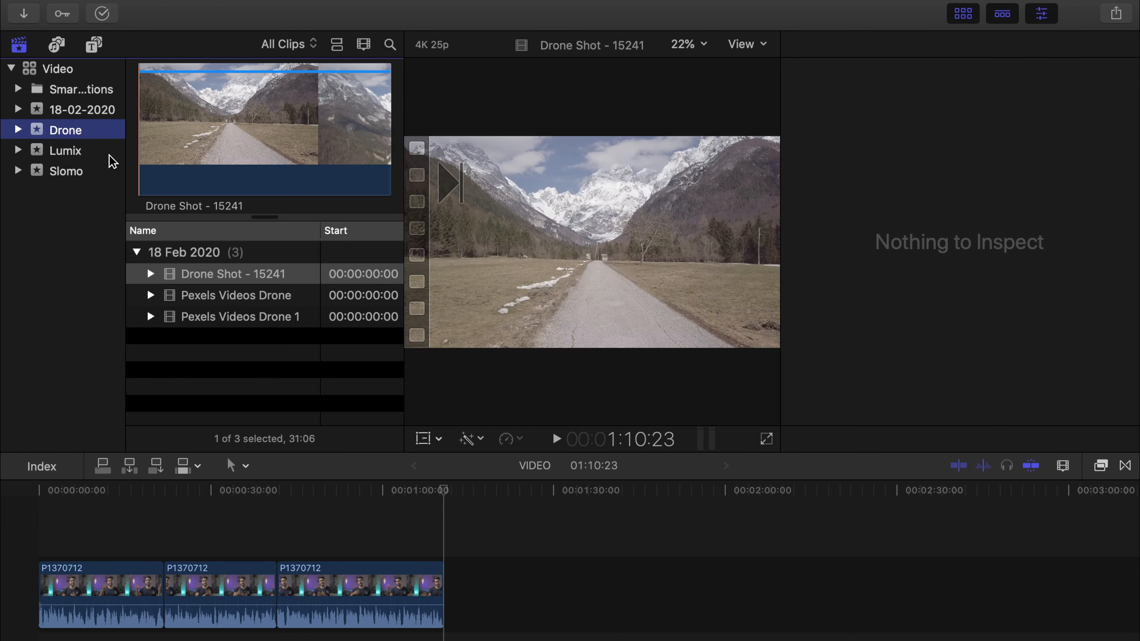
pyautogui.click(192, 298)
pyautogui.moveTo(256, 299); pyautogui.dragTo(471, 593)
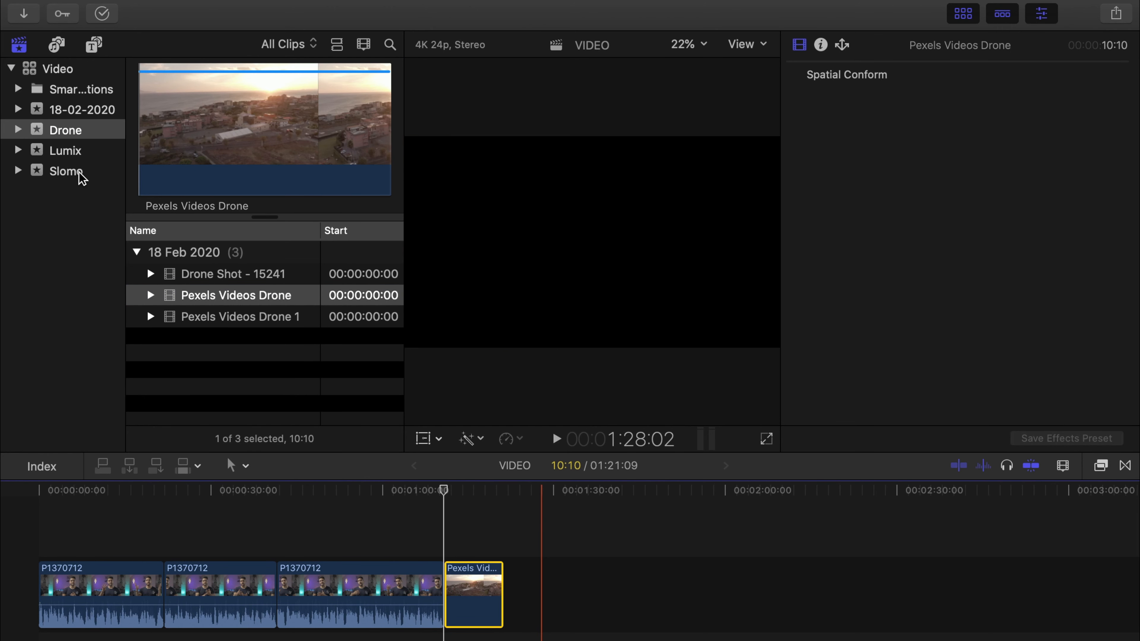
# Insert the HotAirBallonPEXEL clip from the Slomo event between the last P1370712 clip and the drone clip.
pyautogui.click(76, 174)
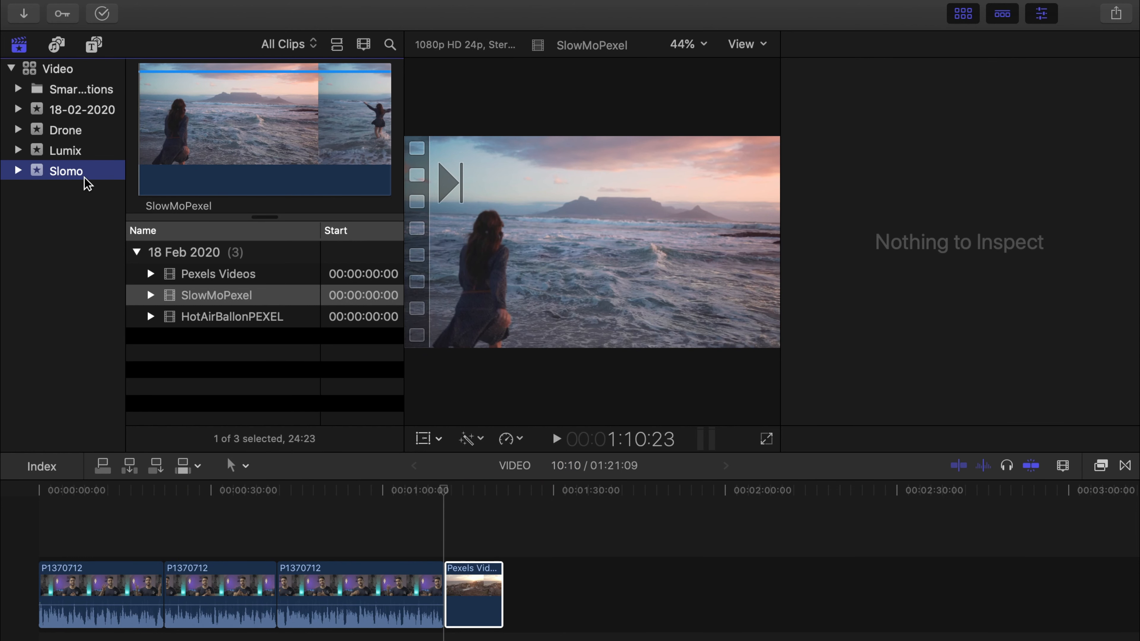
pyautogui.click(202, 297)
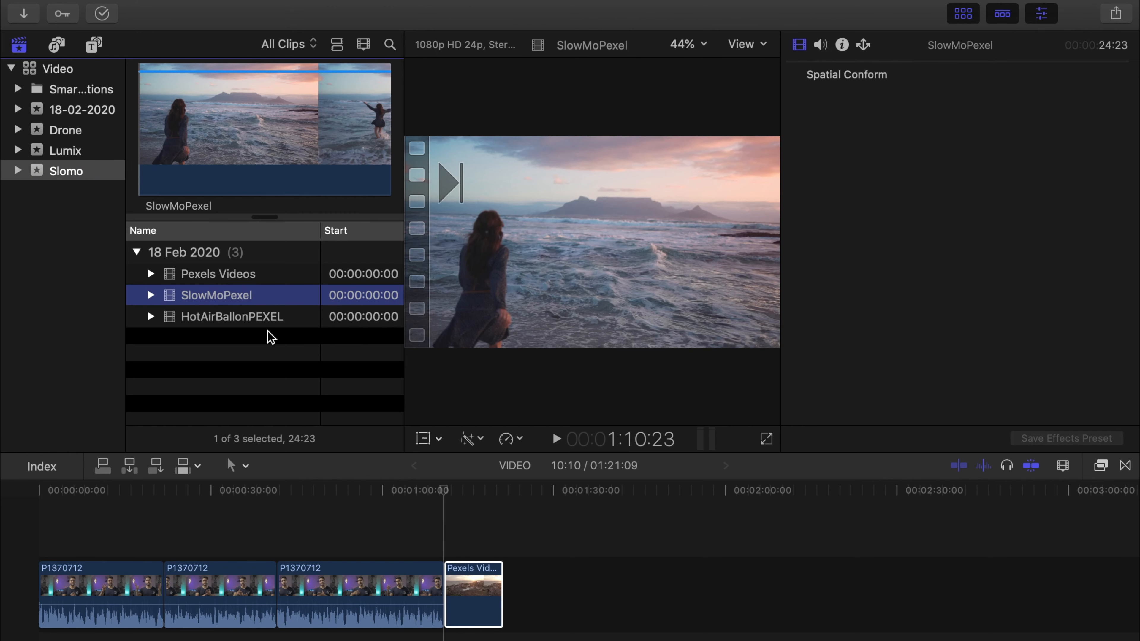
pyautogui.click(237, 319)
pyautogui.moveTo(234, 319); pyautogui.dragTo(446, 599)
pyautogui.click(447, 600)
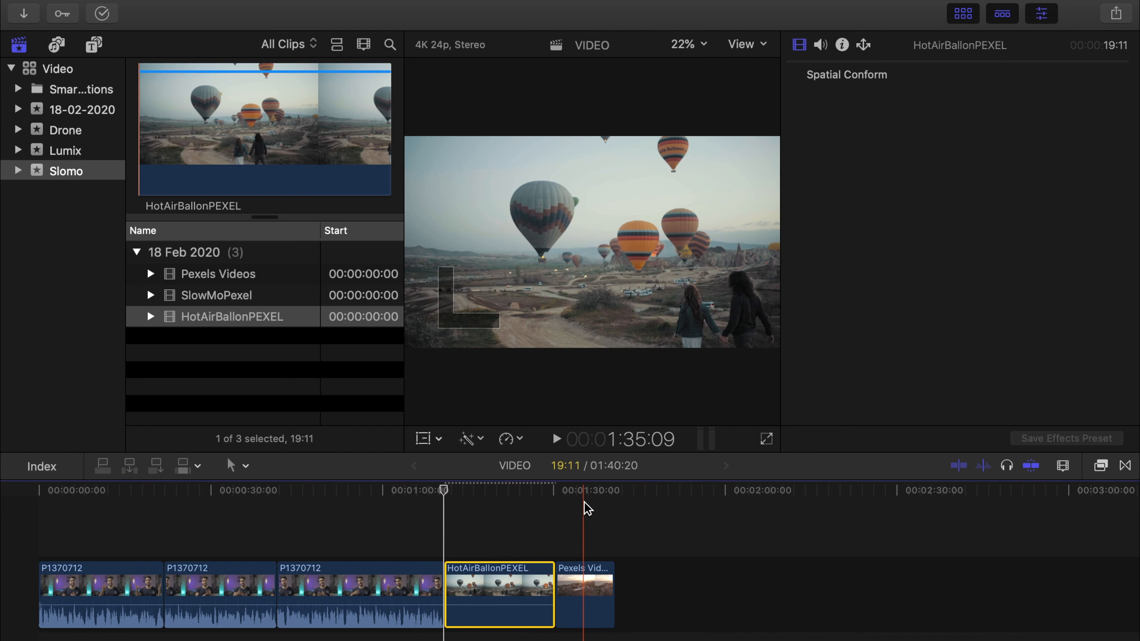
# Show the installed transitions and look through their categories.
pyautogui.press('super+6')
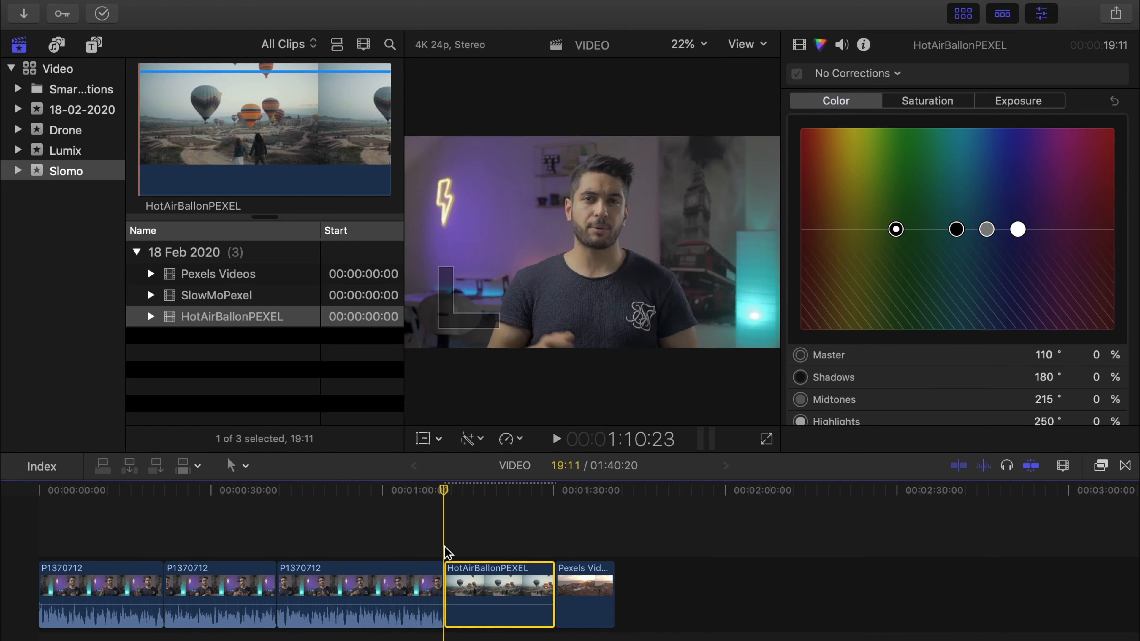
pyautogui.click(451, 592)
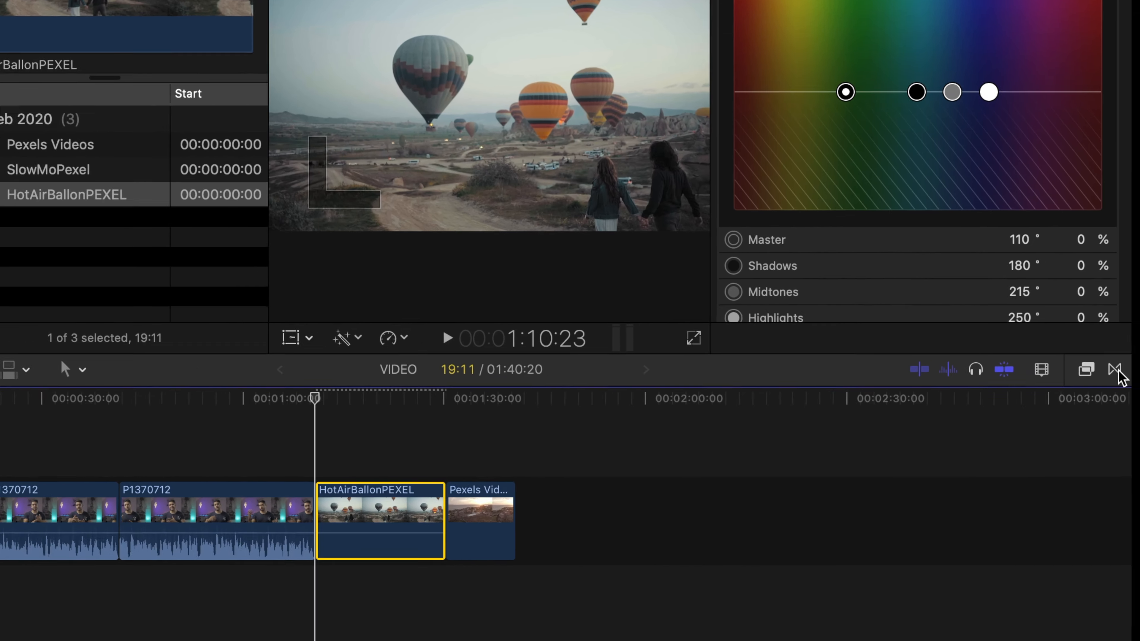
pyautogui.click(1124, 466)
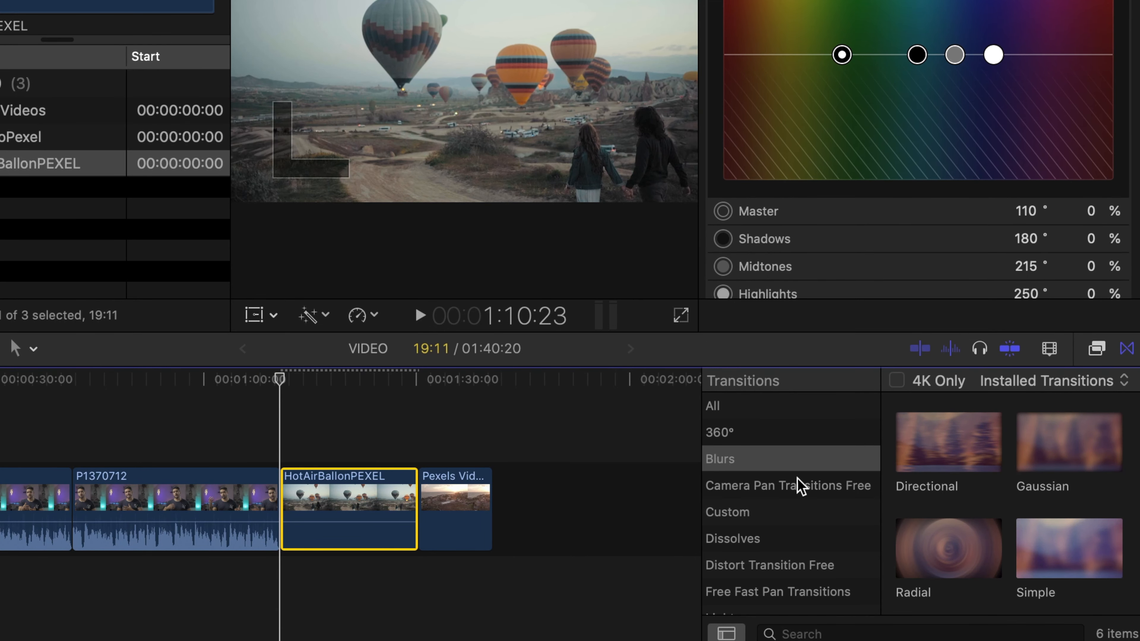
pyautogui.scroll(-10, 762, 494)
pyautogui.scroll(10, 761, 491)
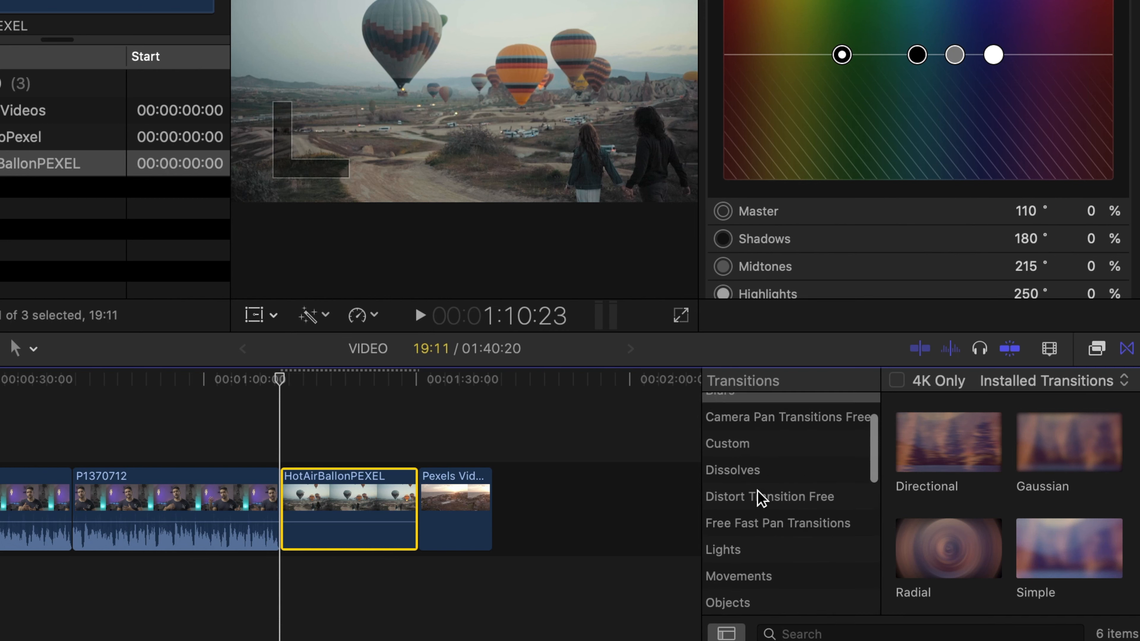
pyautogui.scroll(3, 762, 502)
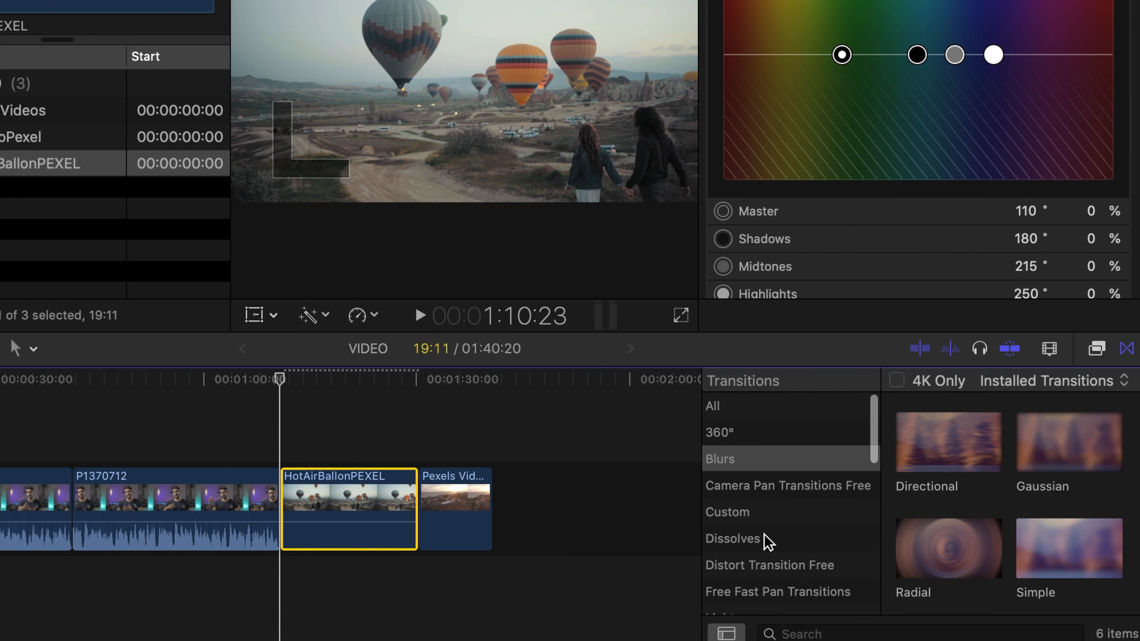
pyautogui.scroll(-10, 781, 556)
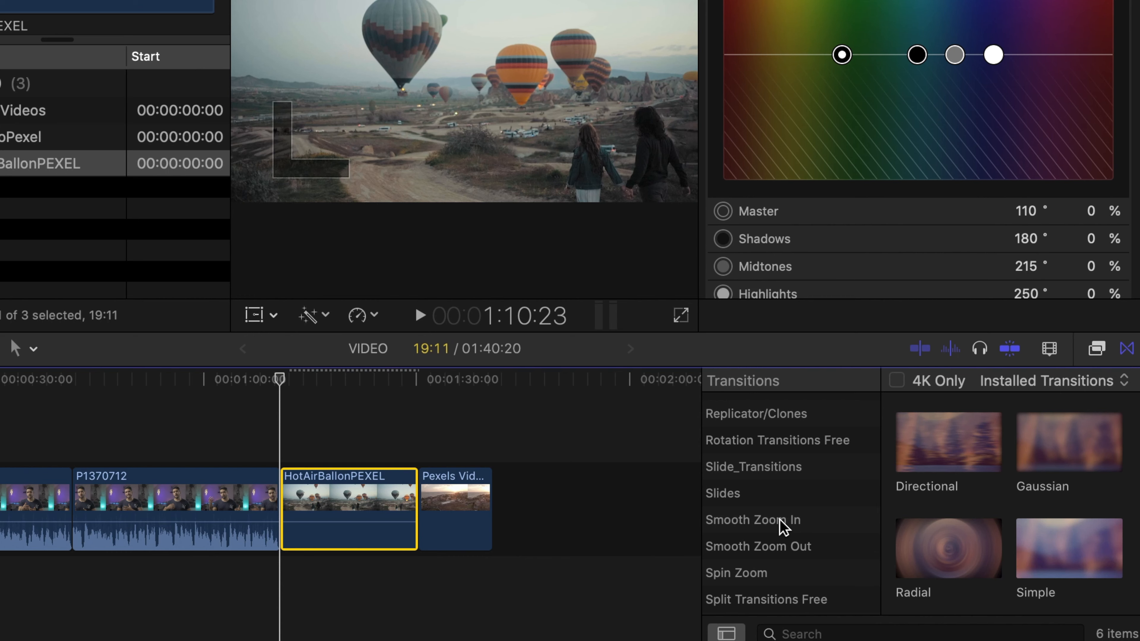
# Apply the Bleach Bypass effect from the Looks category to the HotAirBallonPEXEL clip and check it at about 1:18.
pyautogui.click(1097, 348)
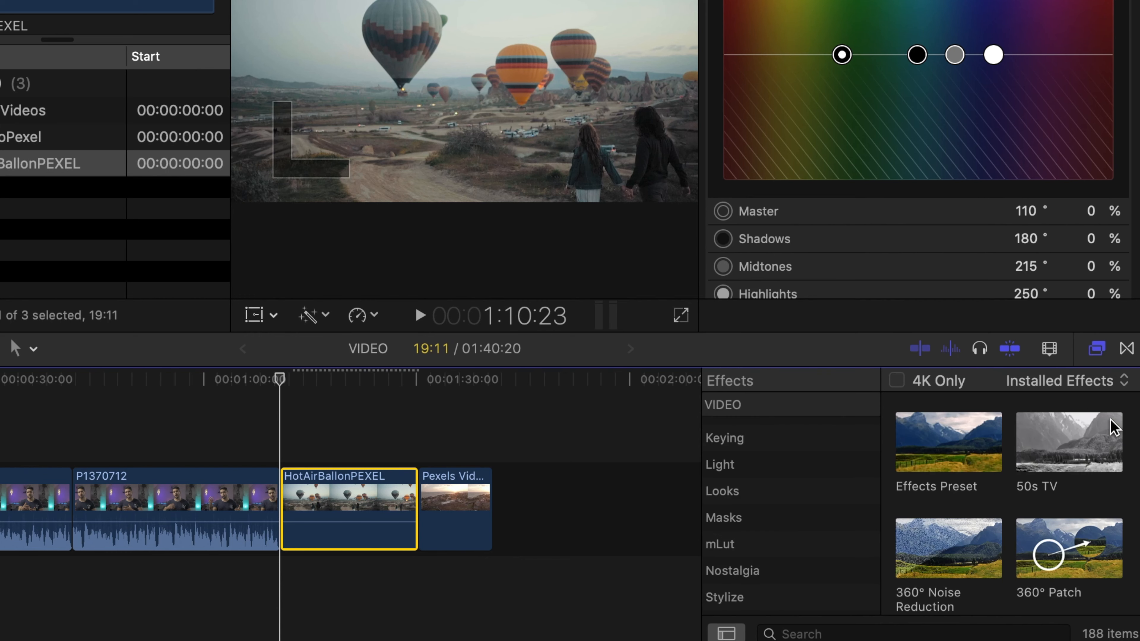
pyautogui.scroll(-2, 821, 548)
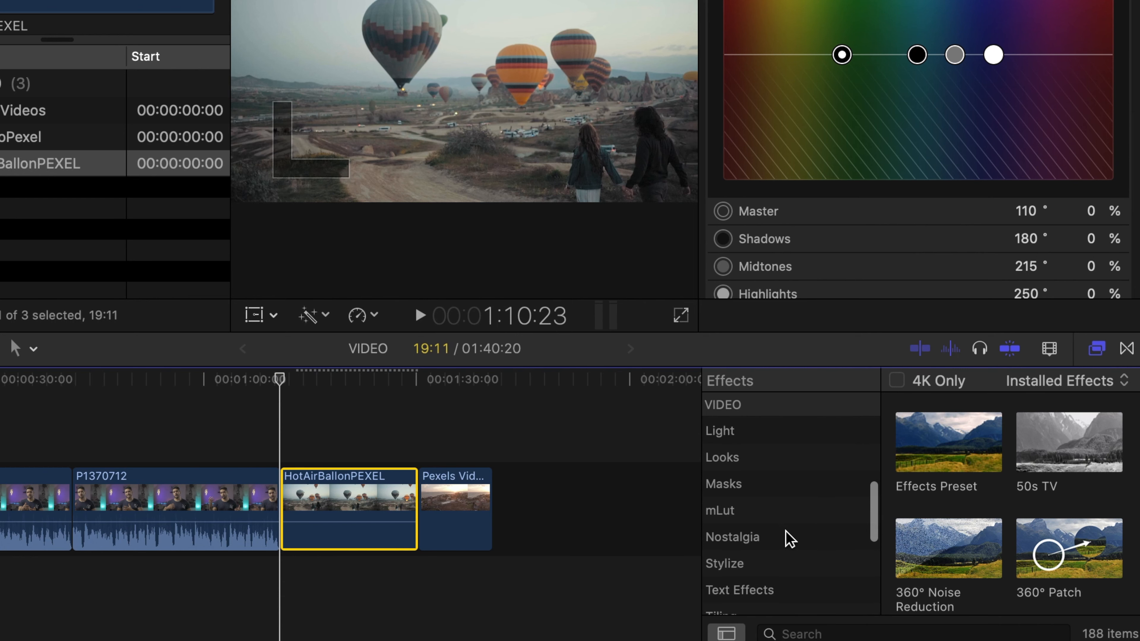
pyautogui.click(766, 511)
pyautogui.click(784, 483)
pyautogui.press('Up')
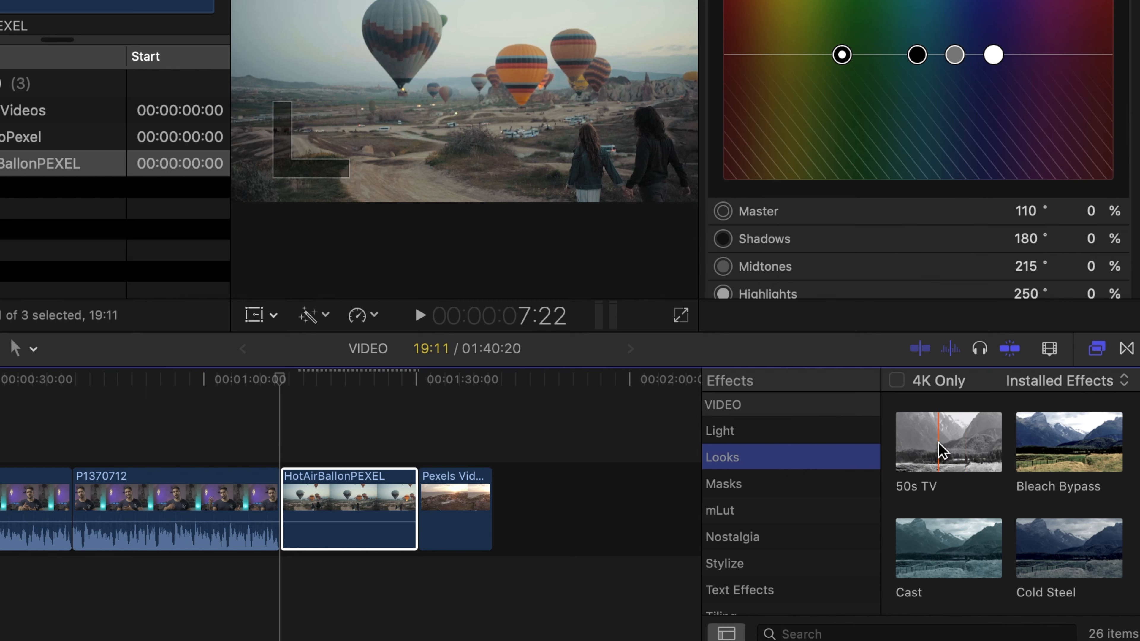
pyautogui.click(404, 509)
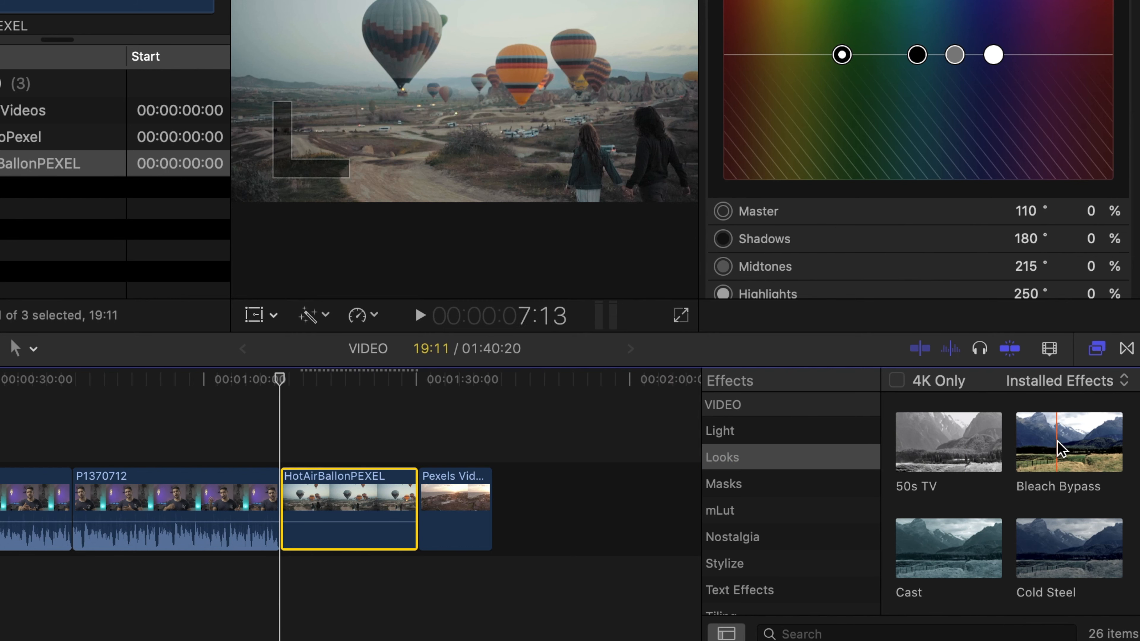
pyautogui.moveTo(1059, 446); pyautogui.dragTo(356, 501)
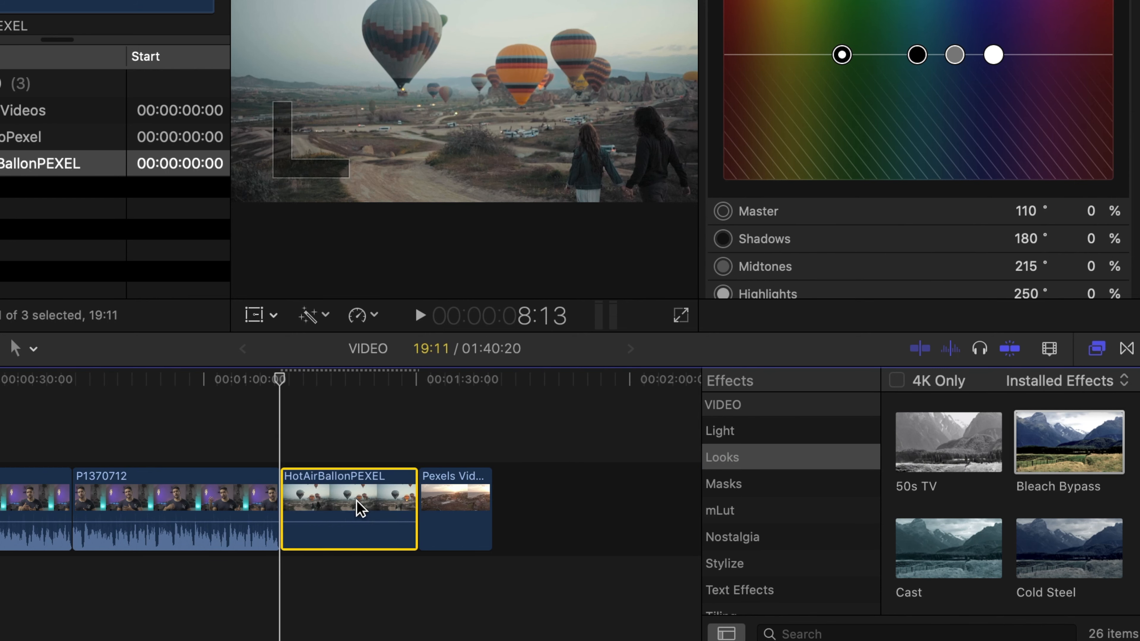
pyautogui.click(333, 383)
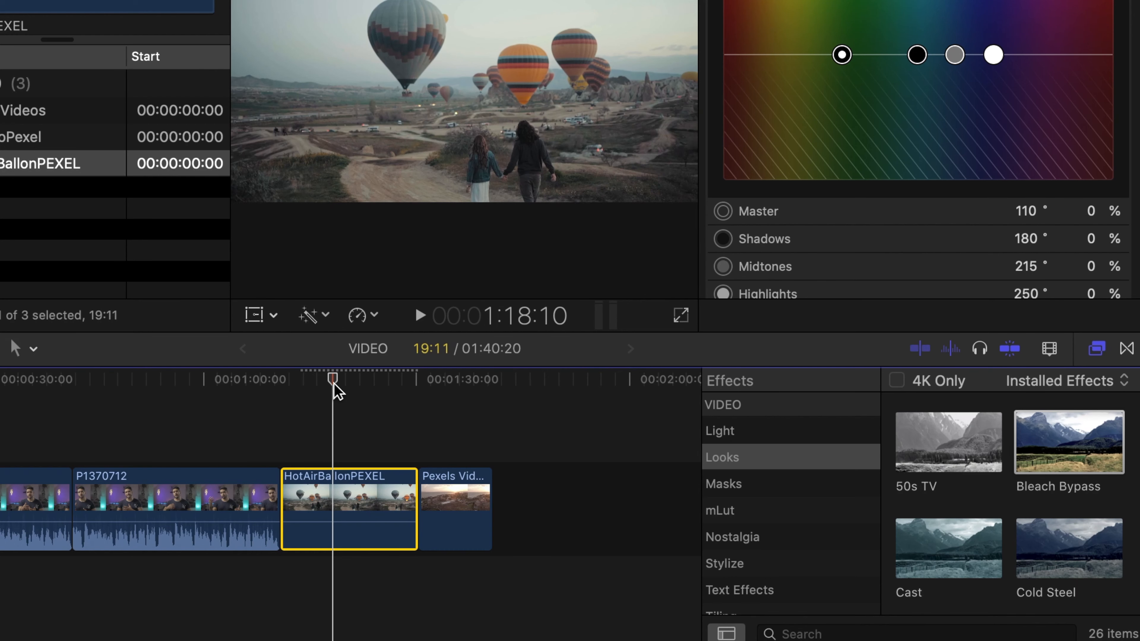
pyautogui.click(333, 381)
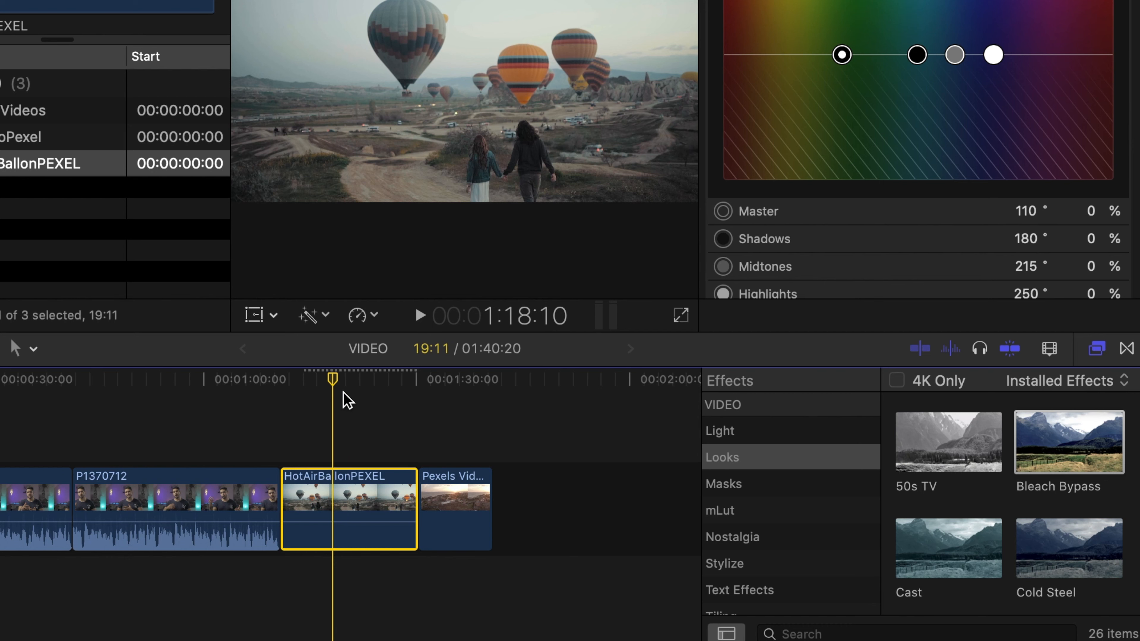
pyautogui.press('space')
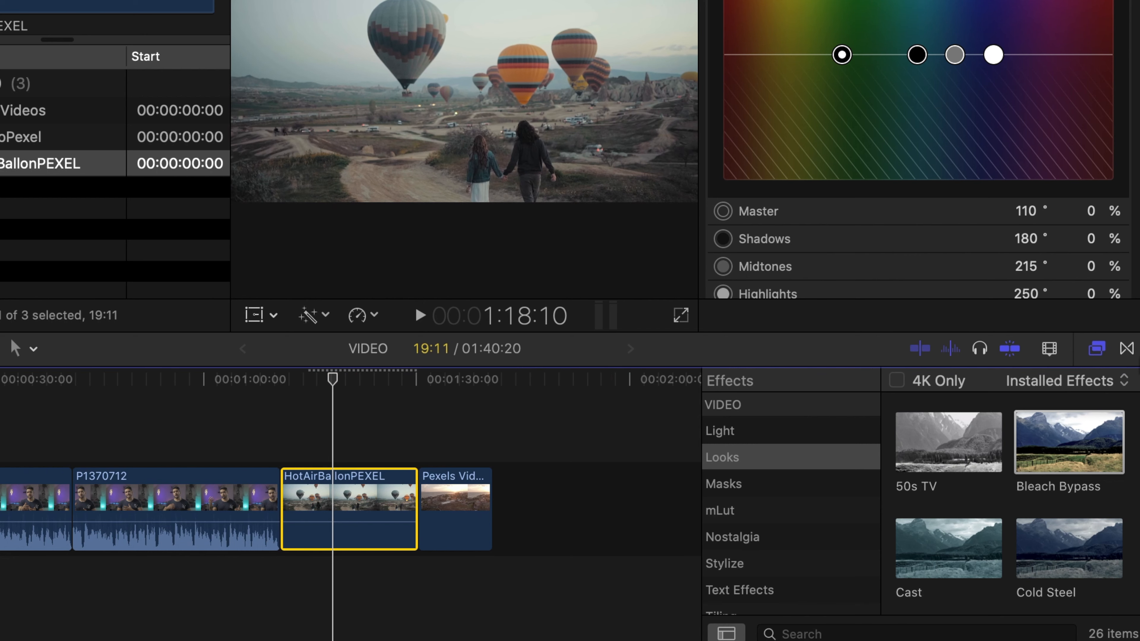
# Add a Directional blur transition between the last P1370712 clip and the HotAirBallonPEXEL clip, overlapping the media, and play it back.
pyautogui.click(1119, 351)
pyautogui.moveTo(968, 452); pyautogui.dragTo(280, 498)
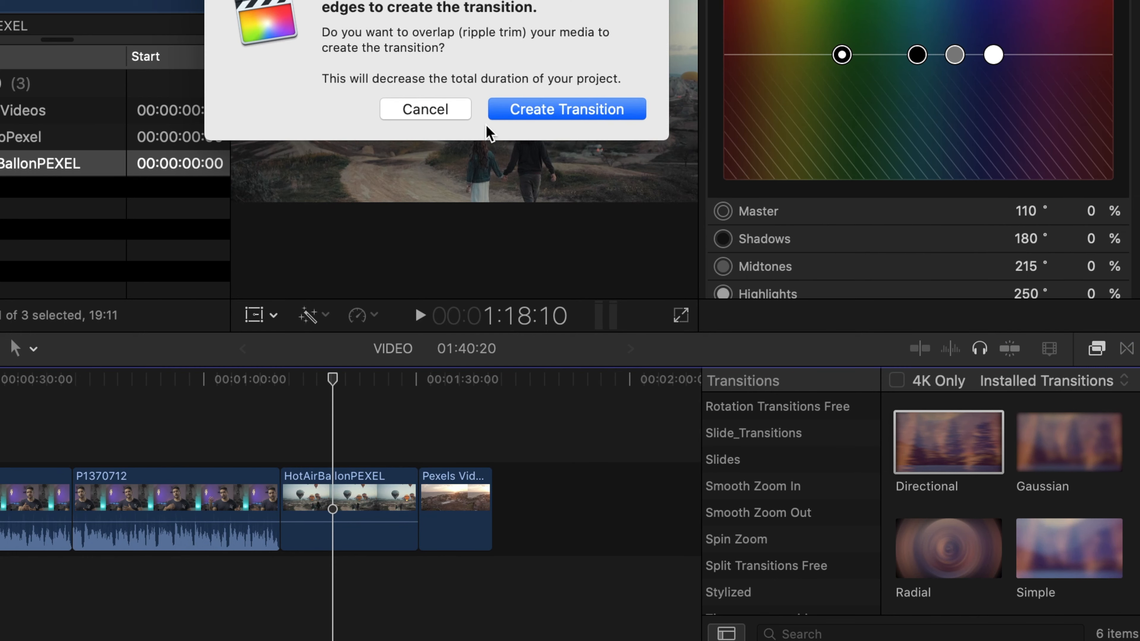
pyautogui.click(524, 110)
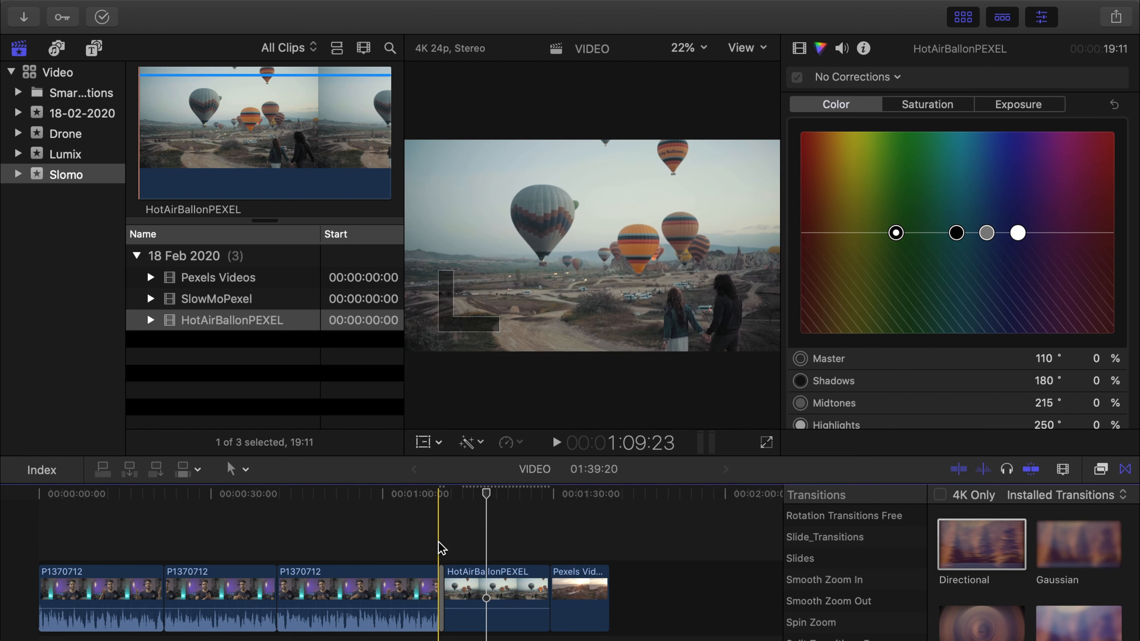
pyautogui.click(426, 521)
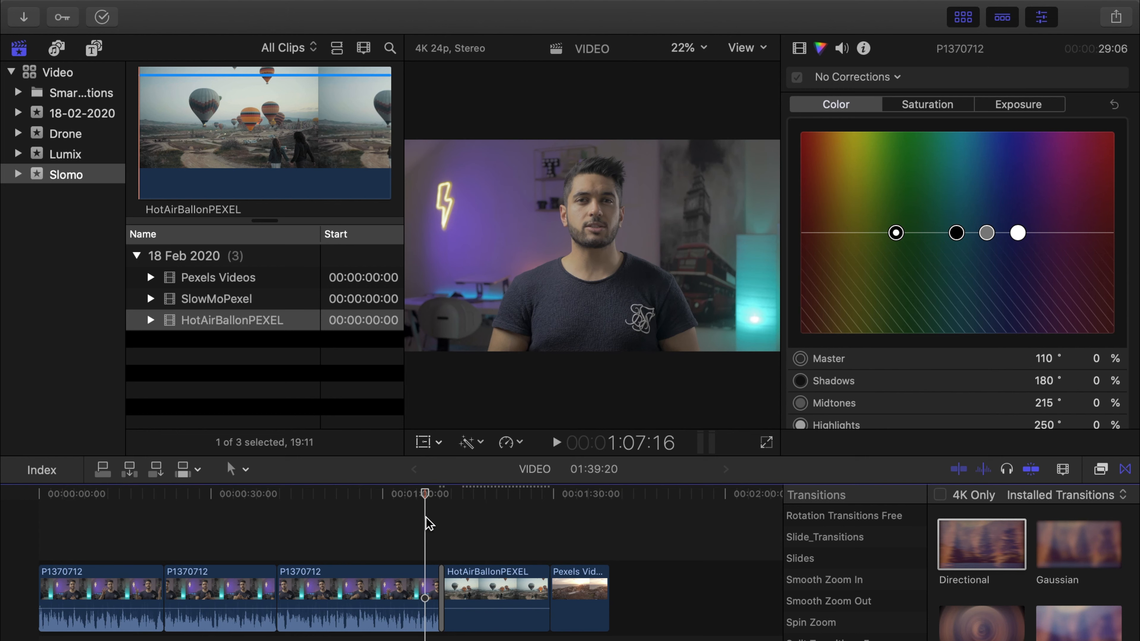
pyautogui.press('space')
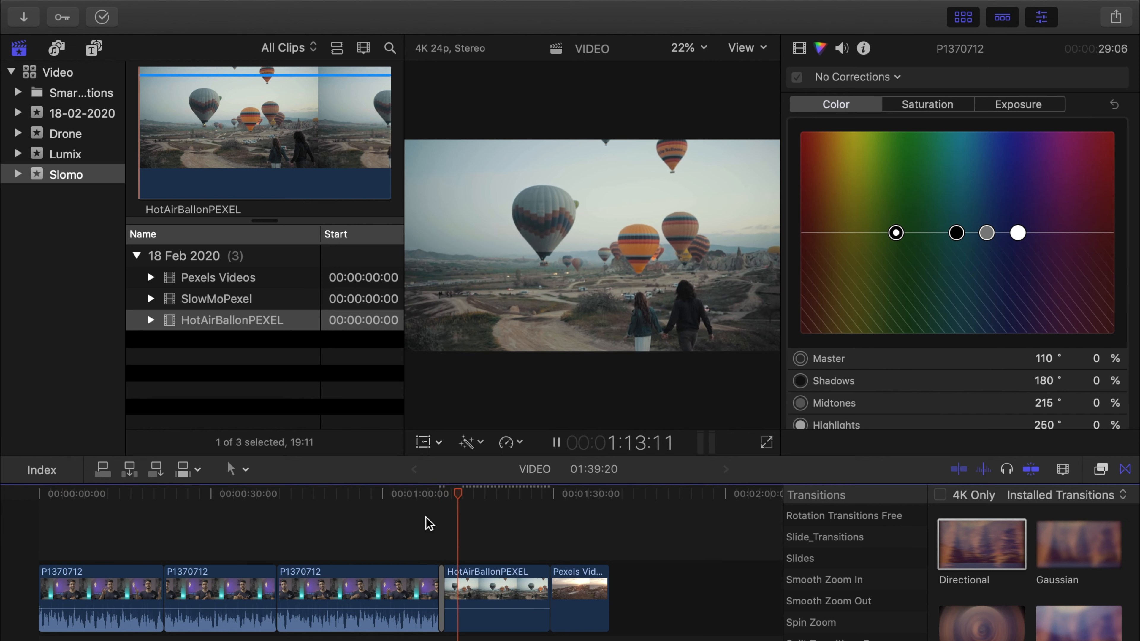
# Show the speed editor for the HotAirBallonPEXEL clip, split its speed at 1:15:01 and speed up the first segment to 339%.
pyautogui.click(1122, 469)
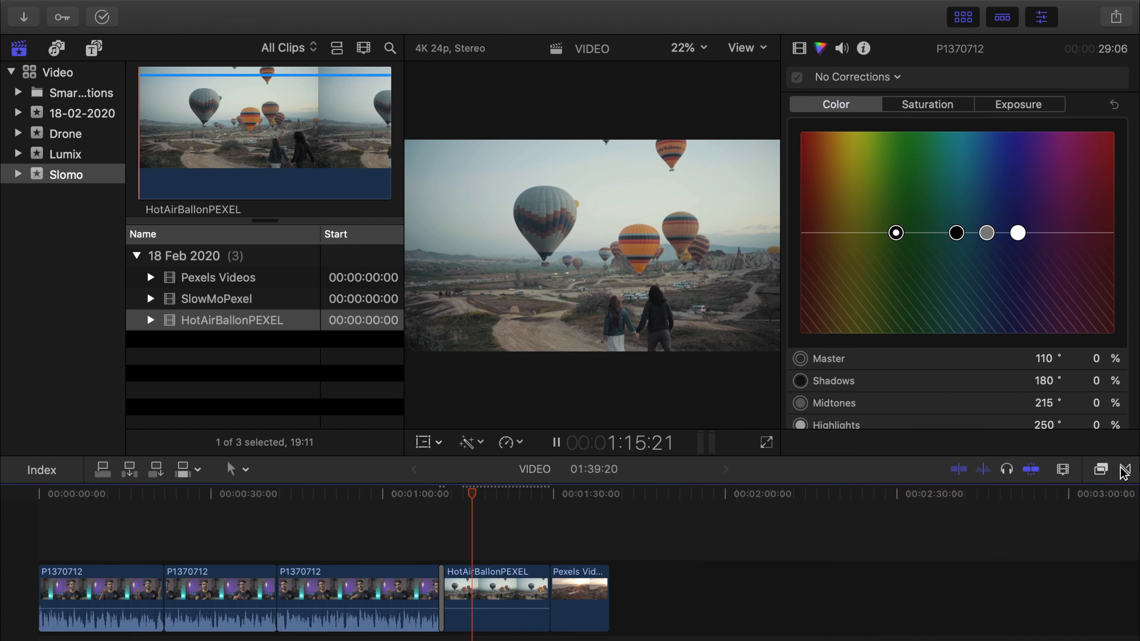
pyautogui.click(505, 586)
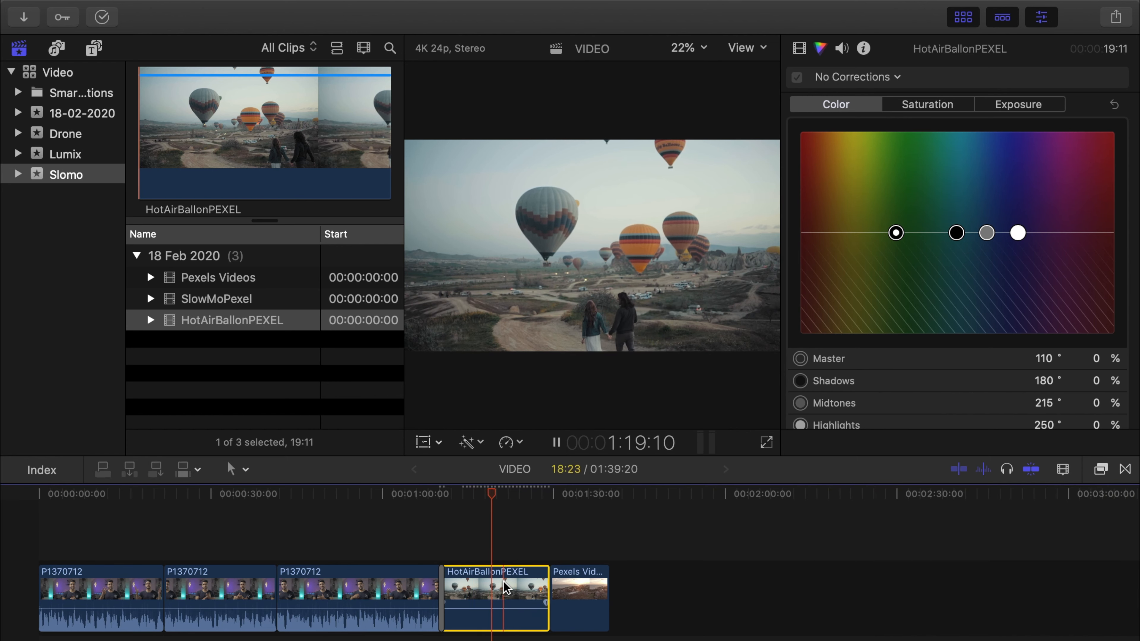
pyautogui.press('super+equal')
pyautogui.press('super+equal')
pyautogui.moveTo(228, 496); pyautogui.dragTo(292, 494)
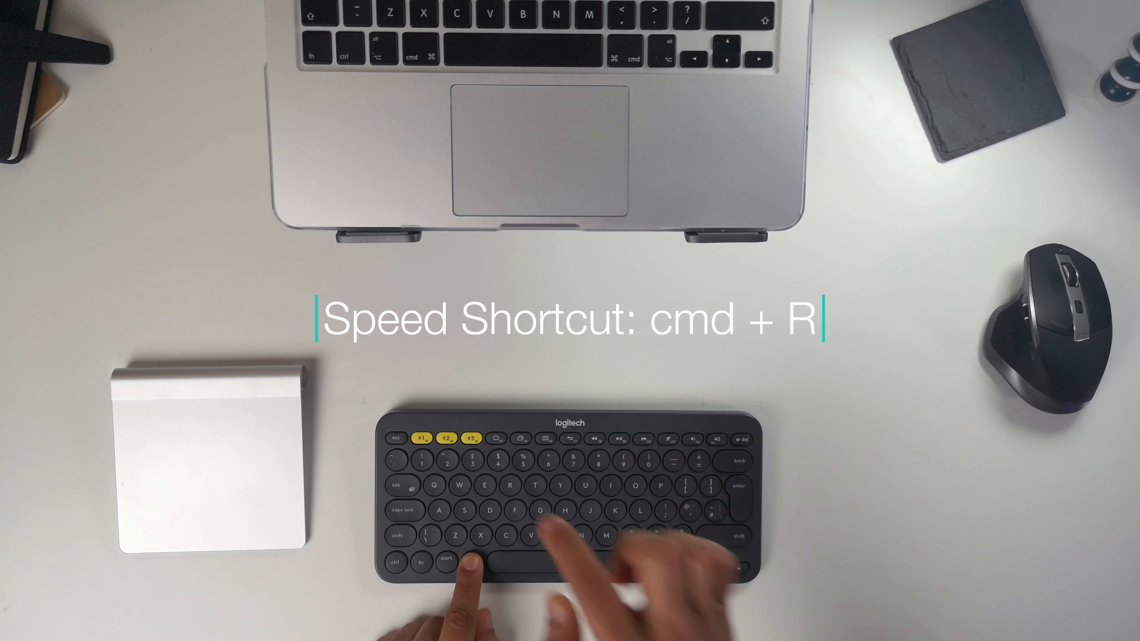
pyautogui.press('super+r')
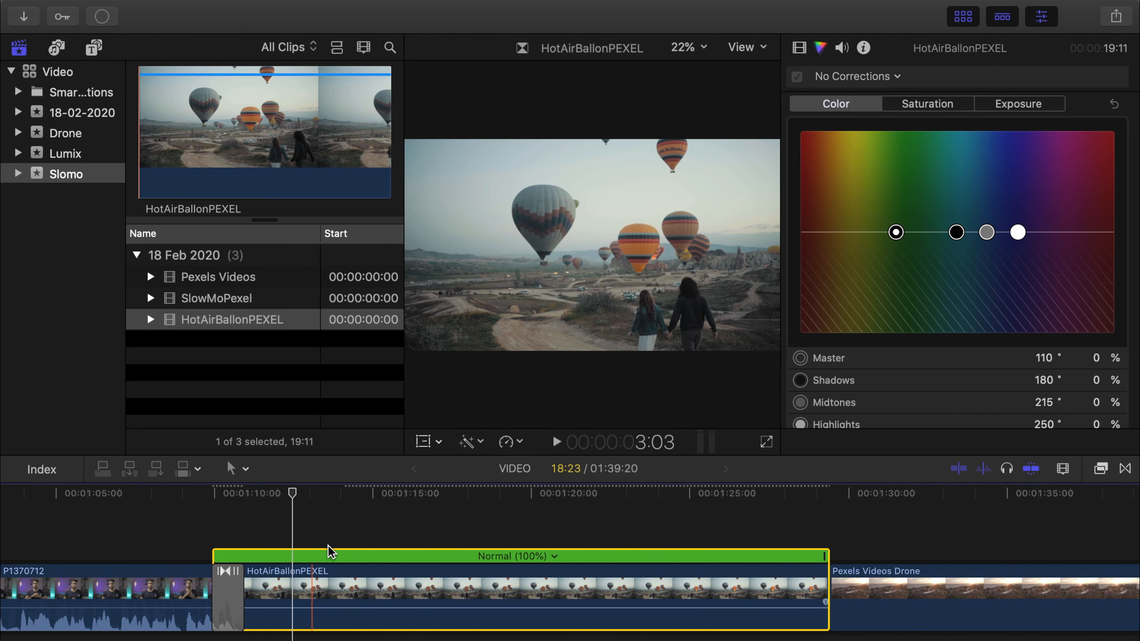
pyautogui.moveTo(292, 493); pyautogui.dragTo(374, 496)
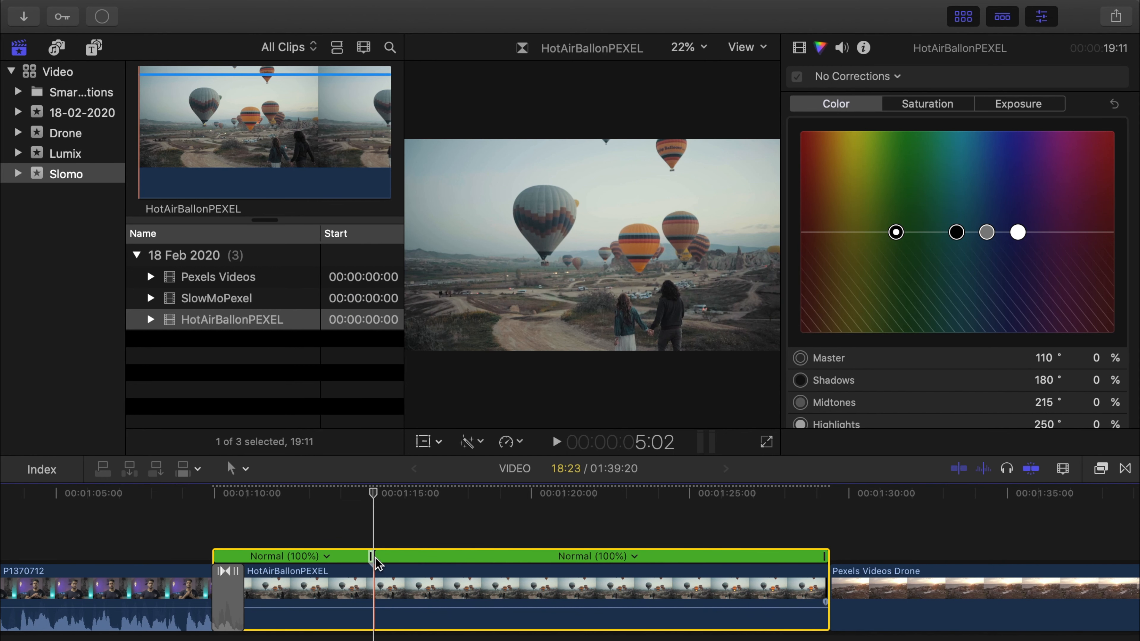
pyautogui.moveTo(371, 562); pyautogui.dragTo(241, 555)
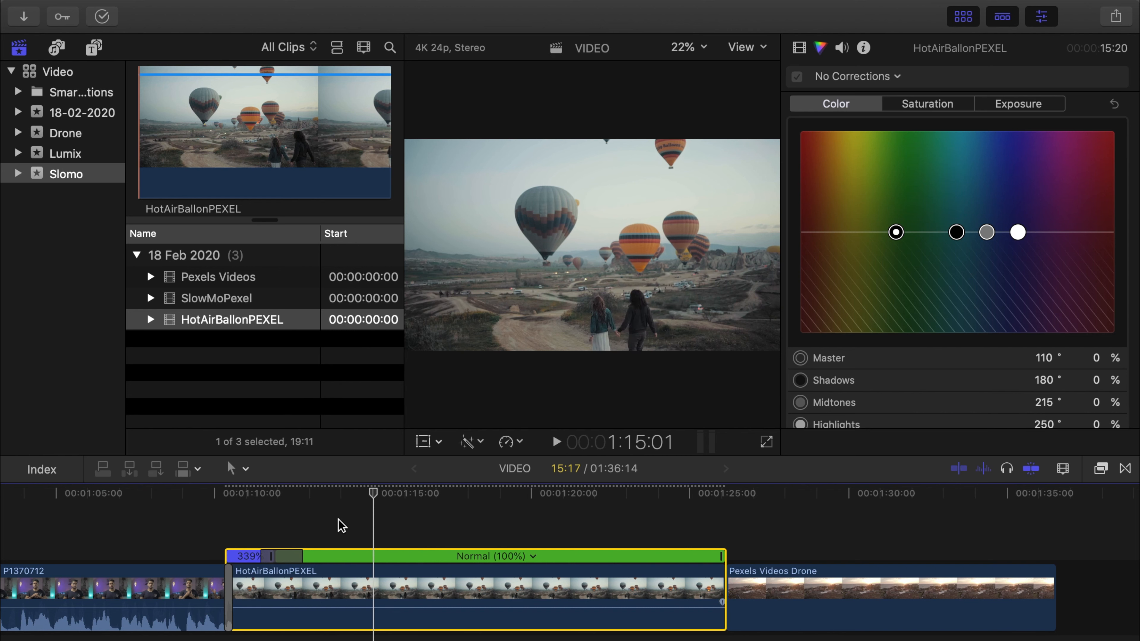
# Split the HotAirBallonPEXEL clip's speed again at 1:15:12 and speed up the last segment until the clip lasts about 7 seconds.
pyautogui.moveTo(373, 492)
pyautogui.mouseDown()
pyautogui.moveTo(350, 501)
pyautogui.moveTo(388, 500)
pyautogui.mouseUp()
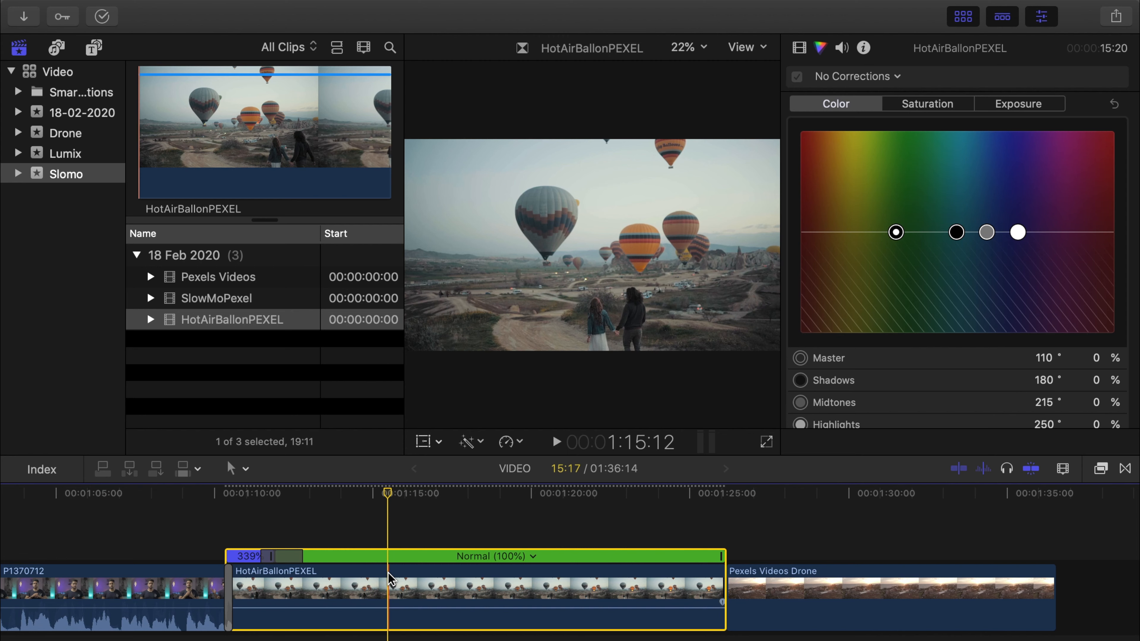
pyautogui.hotkey('shift', 'b')
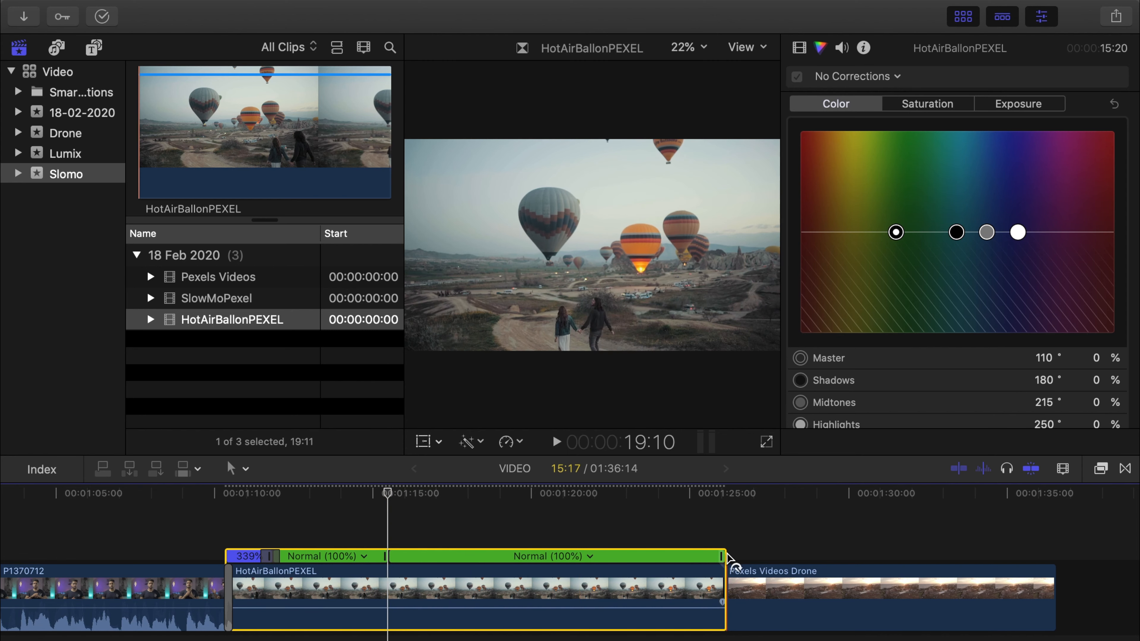
pyautogui.moveTo(728, 555); pyautogui.dragTo(447, 550)
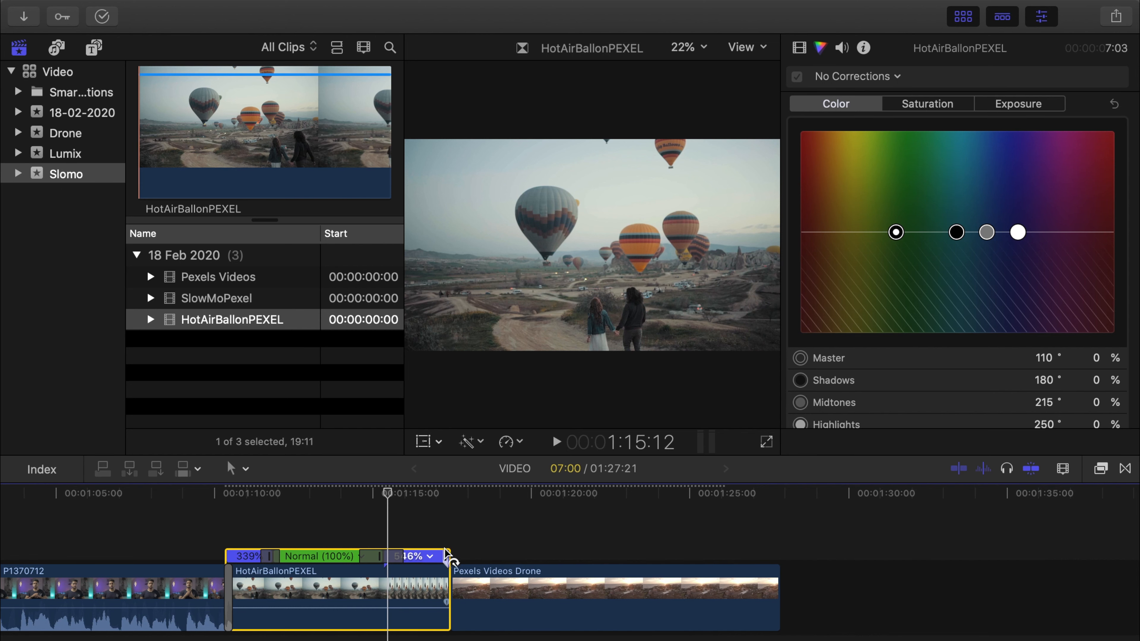
# Try slowing the balloon clip's last speed segment to 57%, and speed it back up to a clip length of about 7 seconds.
pyautogui.click(448, 558)
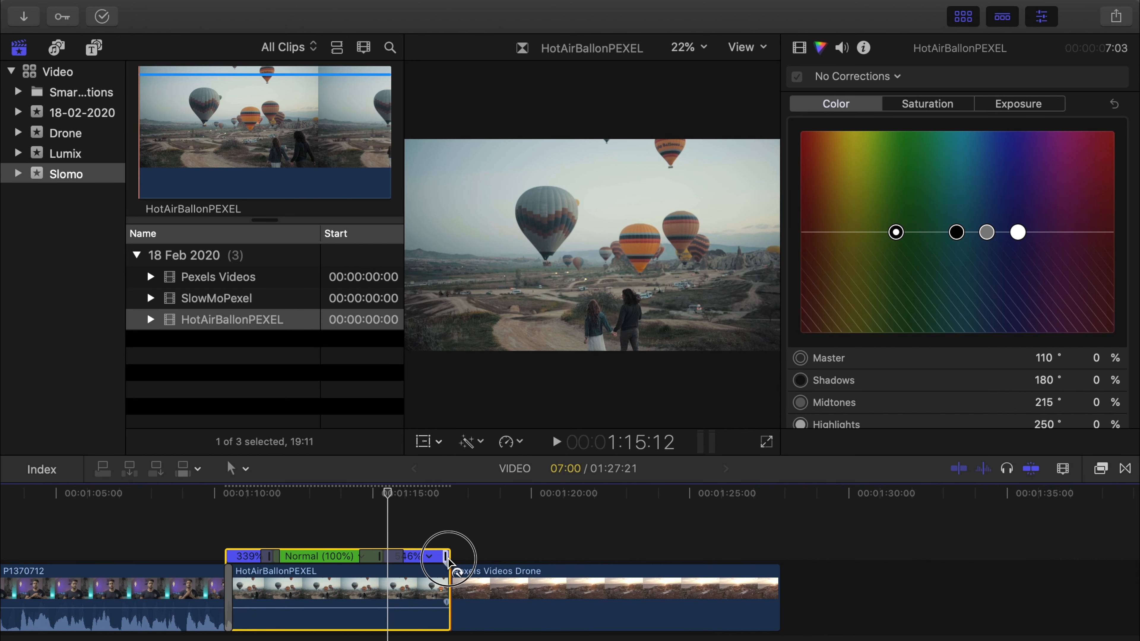
pyautogui.moveTo(448, 559); pyautogui.dragTo(976, 553)
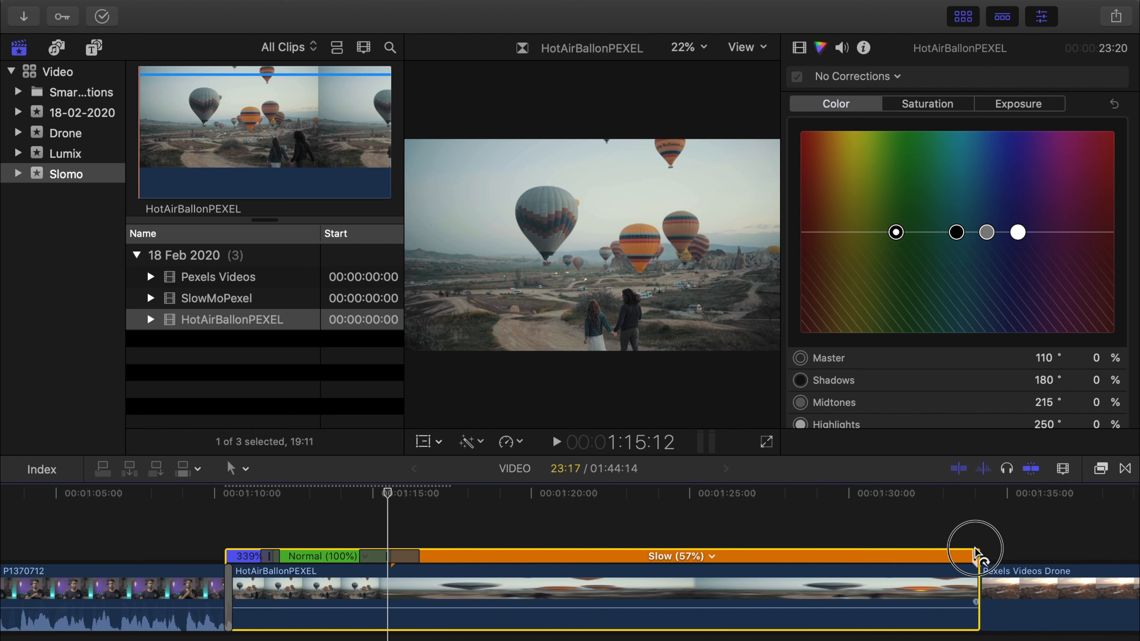
pyautogui.moveTo(976, 553); pyautogui.dragTo(445, 556)
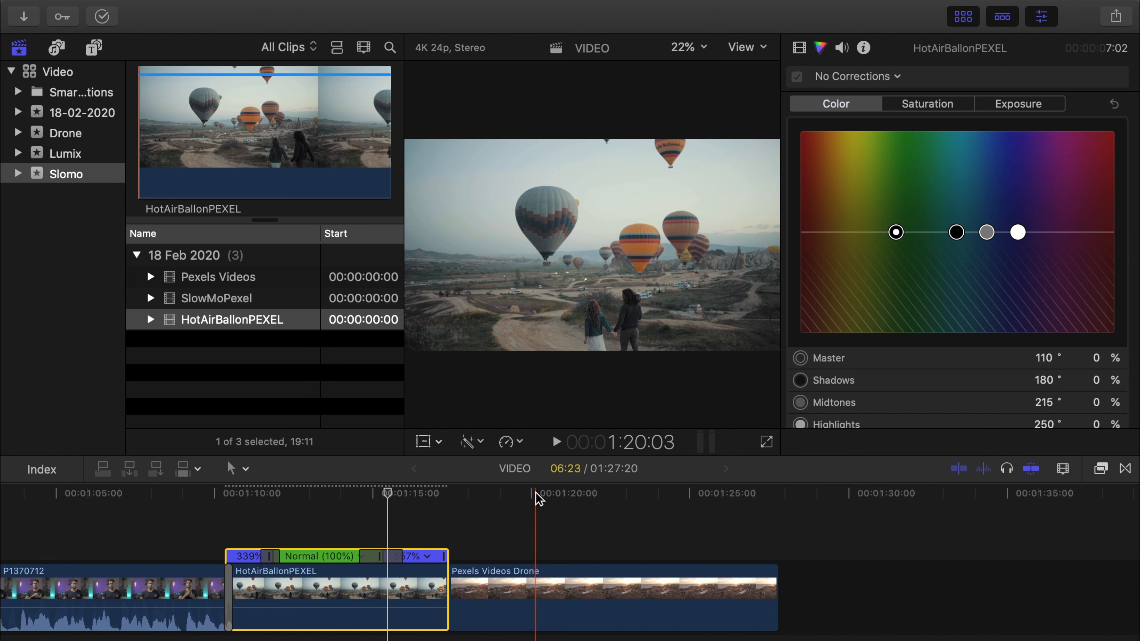
# Play back the retimed HotAirBallonPEXEL clip from about 1:10:08 into the drone clip.
pyautogui.click(222, 512)
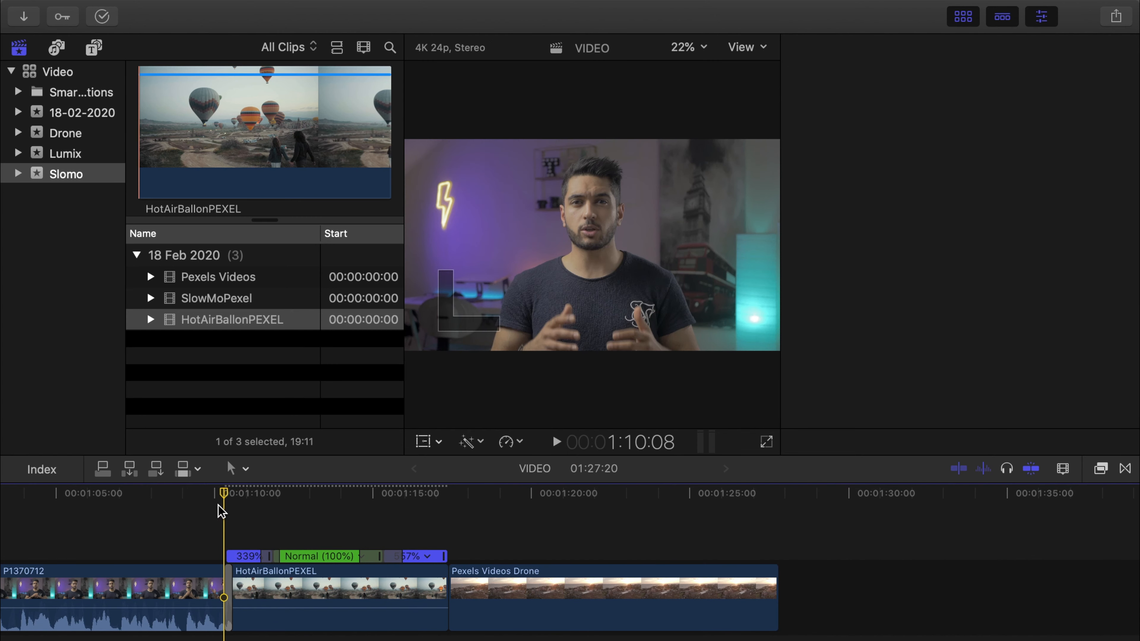
pyautogui.press('space')
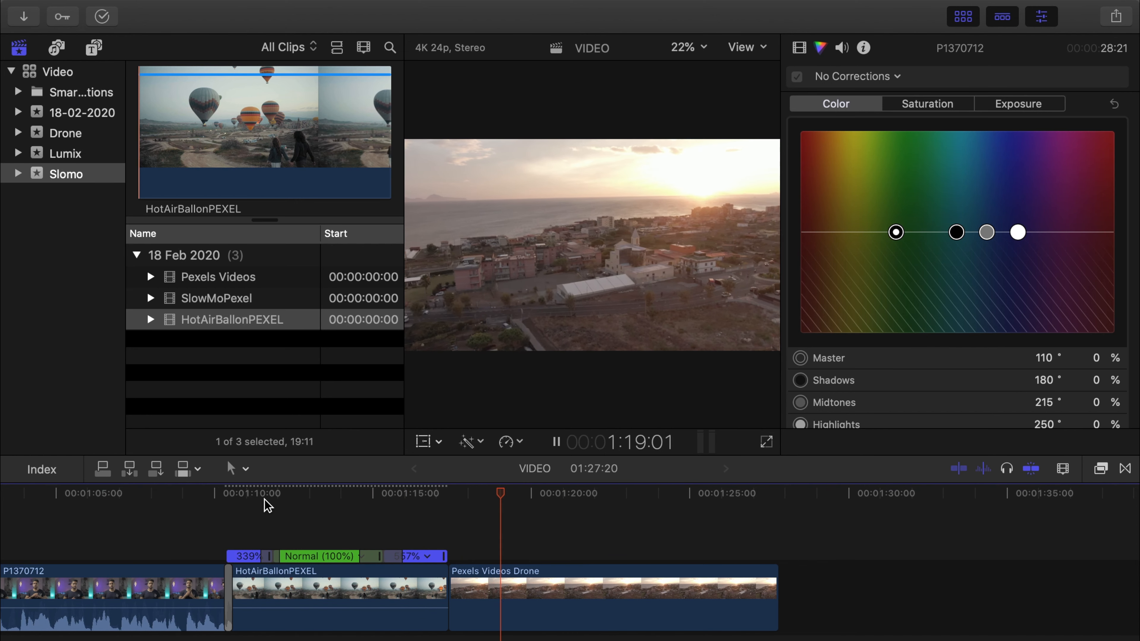
pyautogui.press('space')
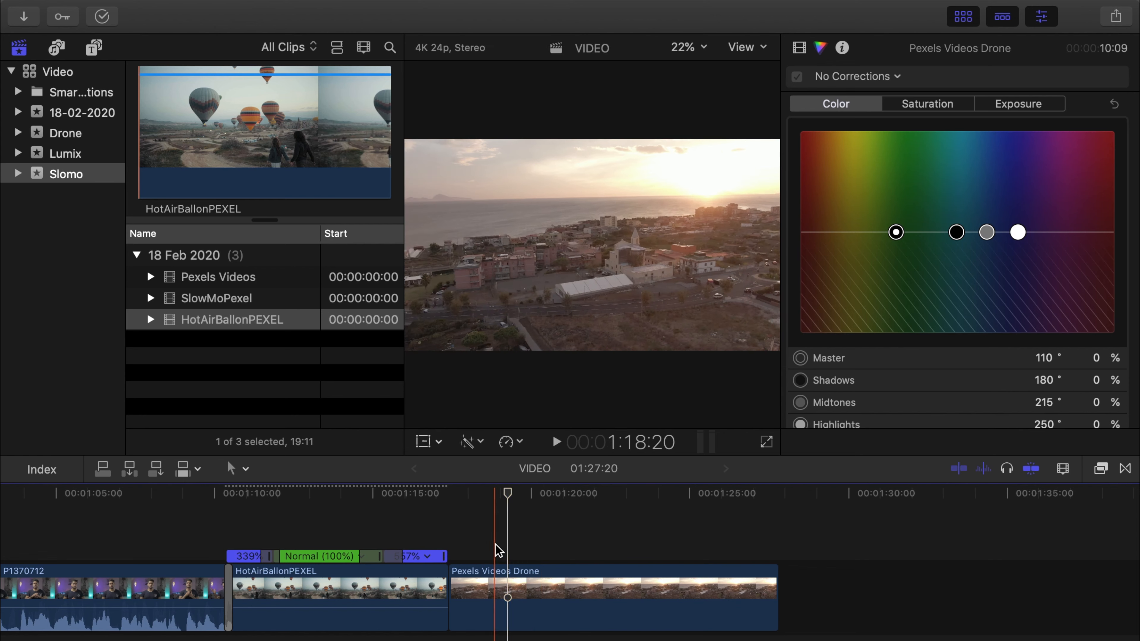
pyautogui.hscroll(-5, 536, 575)
pyautogui.hscroll(-12, 493, 566)
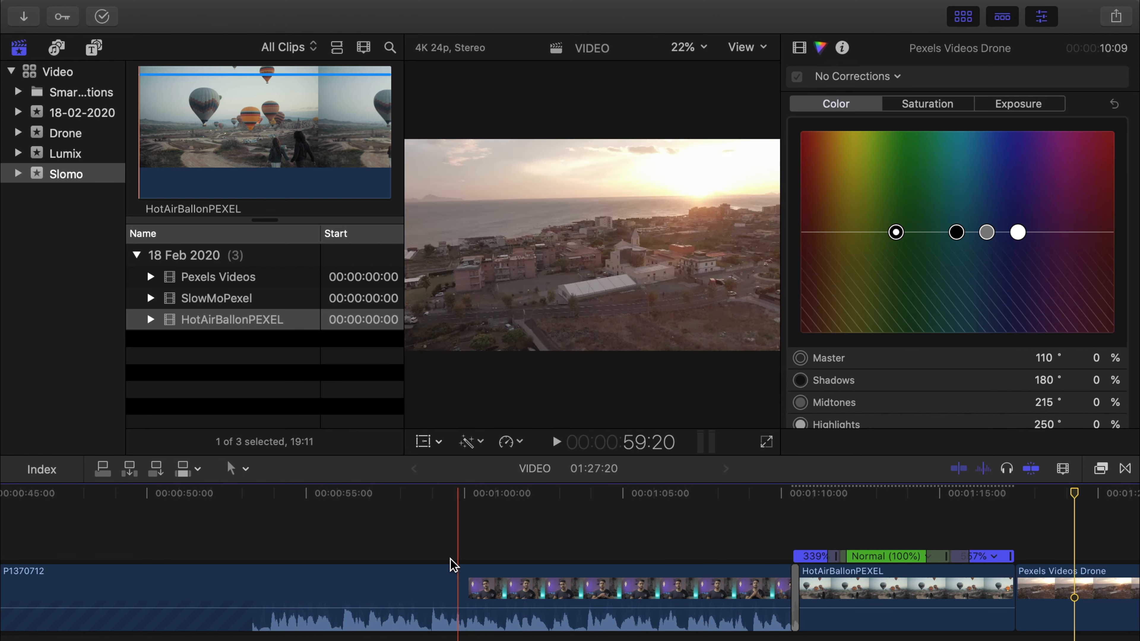
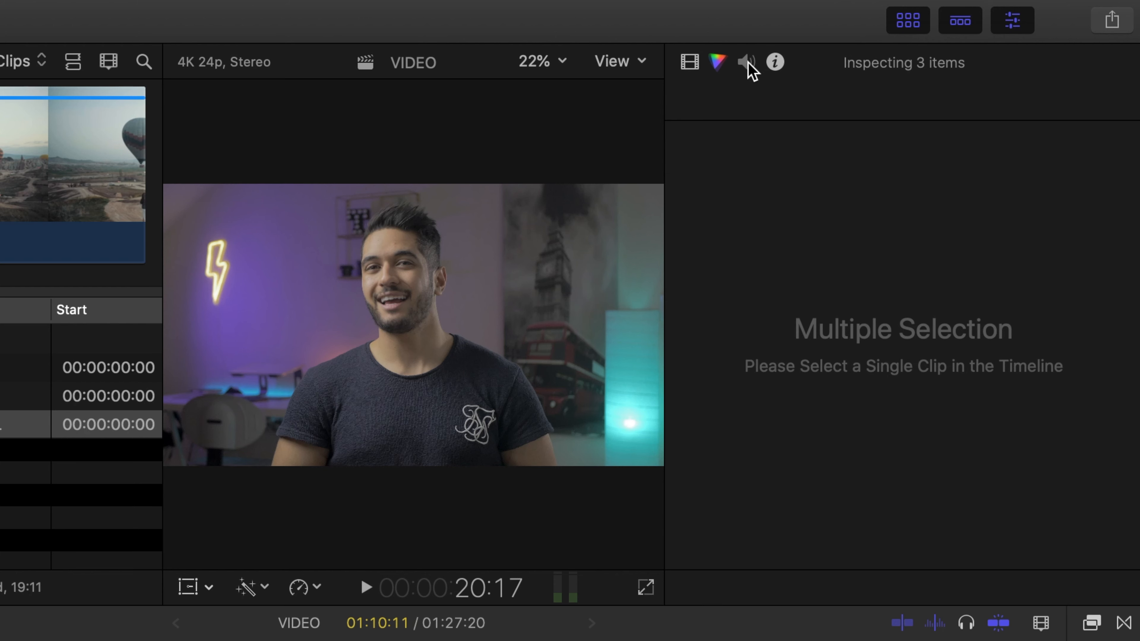
# Show the audio settings of the three selected P1370712 clips and set their volume to 2 dB.
pyautogui.click(747, 62)
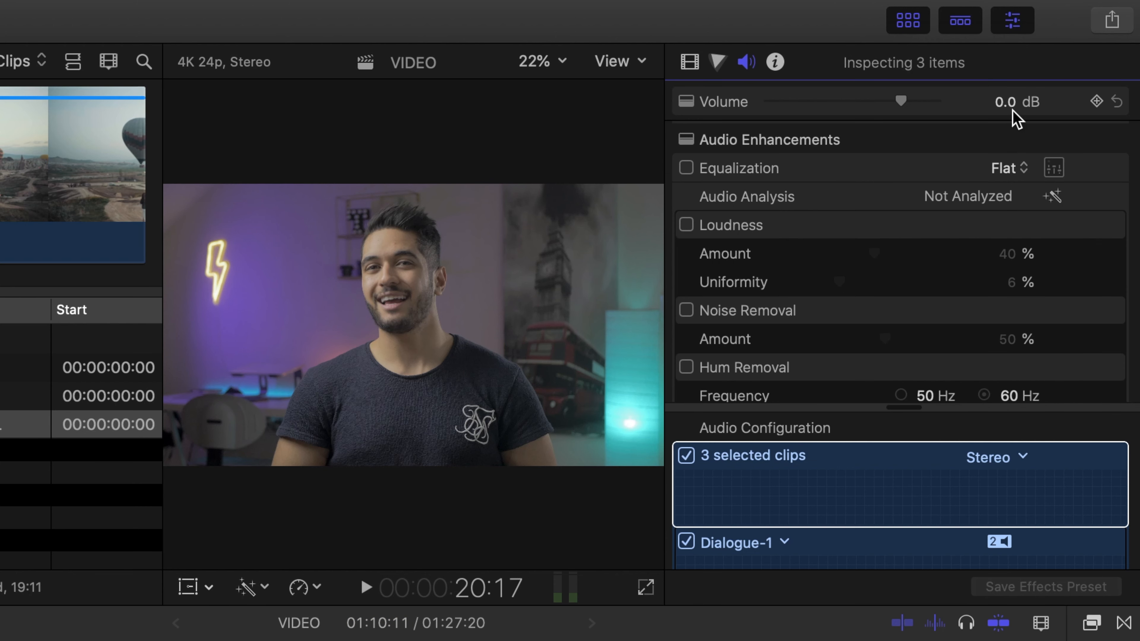
pyautogui.click(1012, 111)
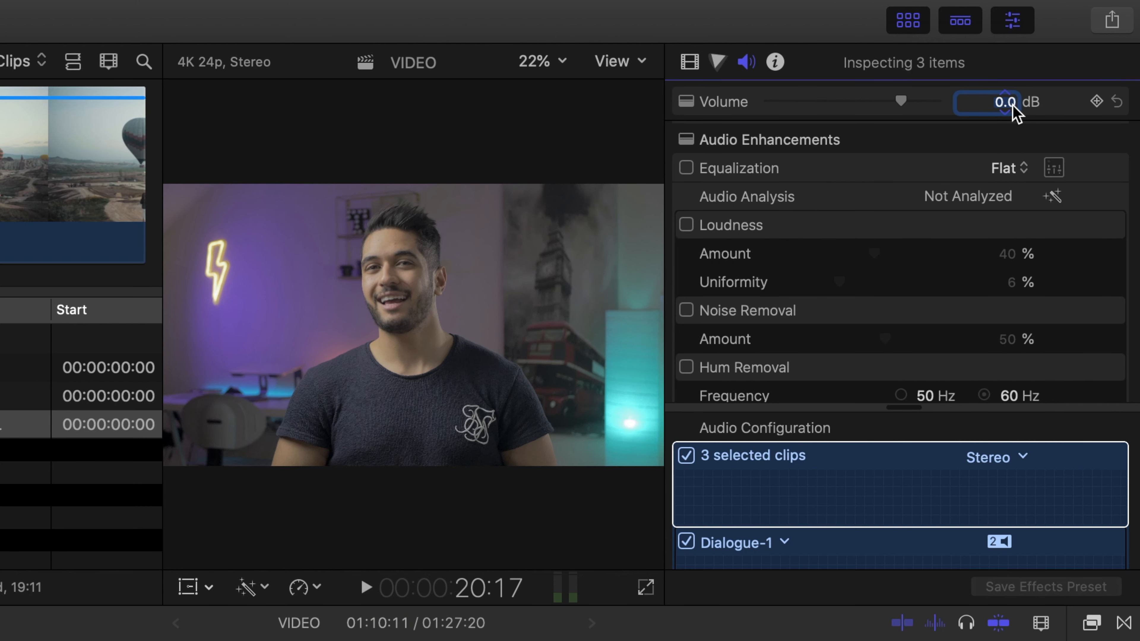
pyautogui.write('2')
pyautogui.click(842, 429)
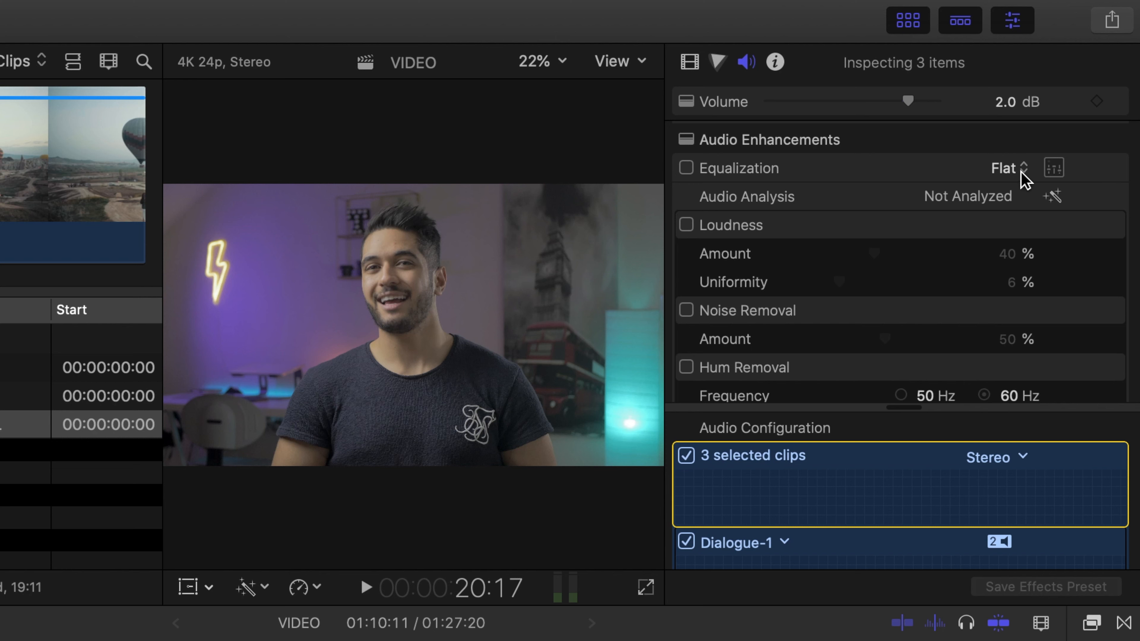
# Enable Equalization on the three P1370712 clips with the Bass Boost preset.
pyautogui.click(686, 169)
pyautogui.click(1001, 170)
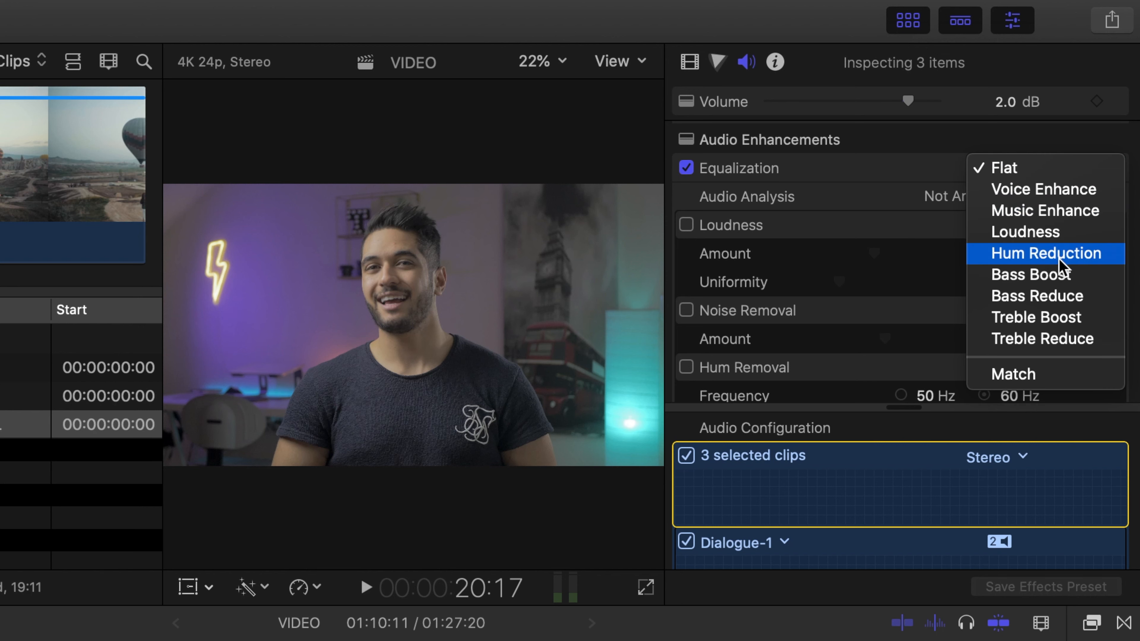
pyautogui.click(1069, 281)
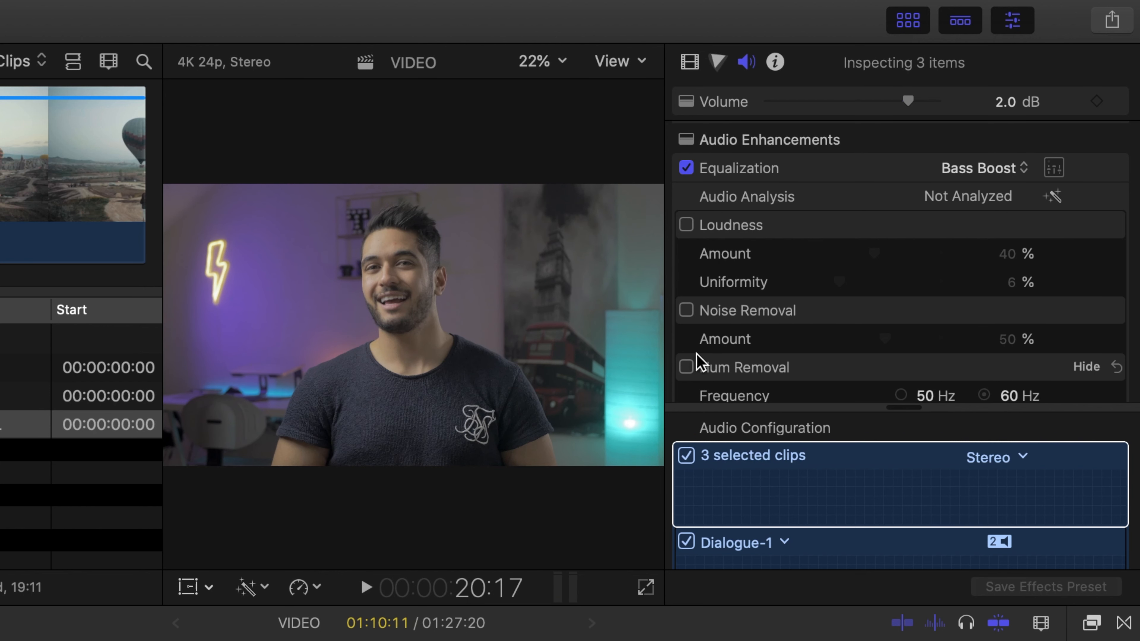
# Enable Noise Removal on the three P1370712 clips and set its amount to 2%.
pyautogui.scroll(-3, 762, 341)
pyautogui.click(690, 239)
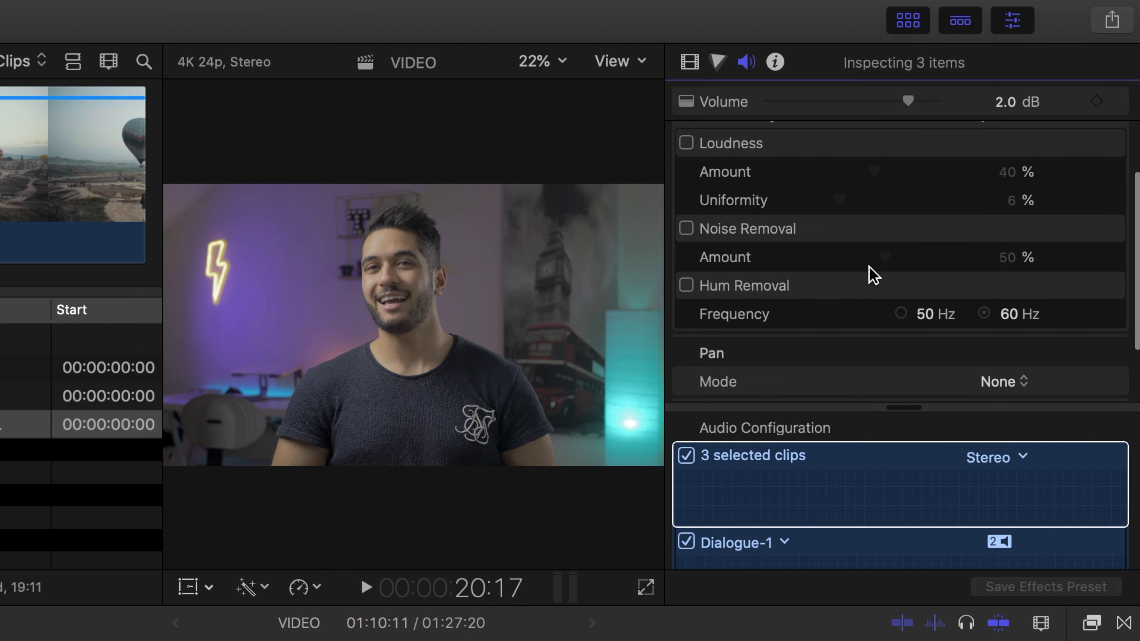
pyautogui.click(687, 229)
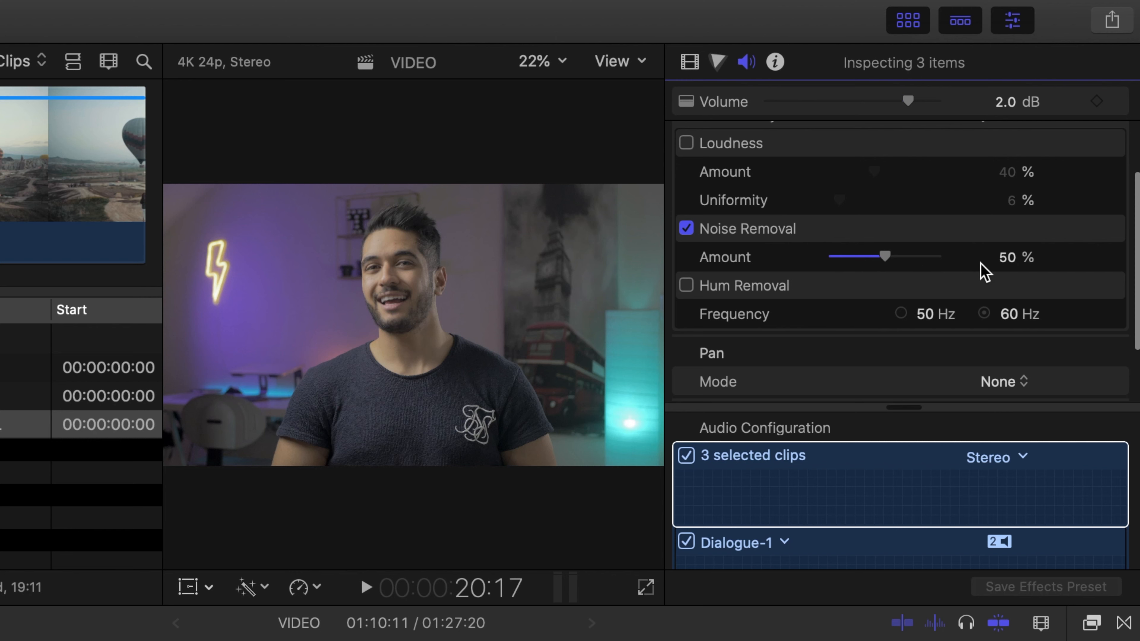
pyautogui.click(1003, 258)
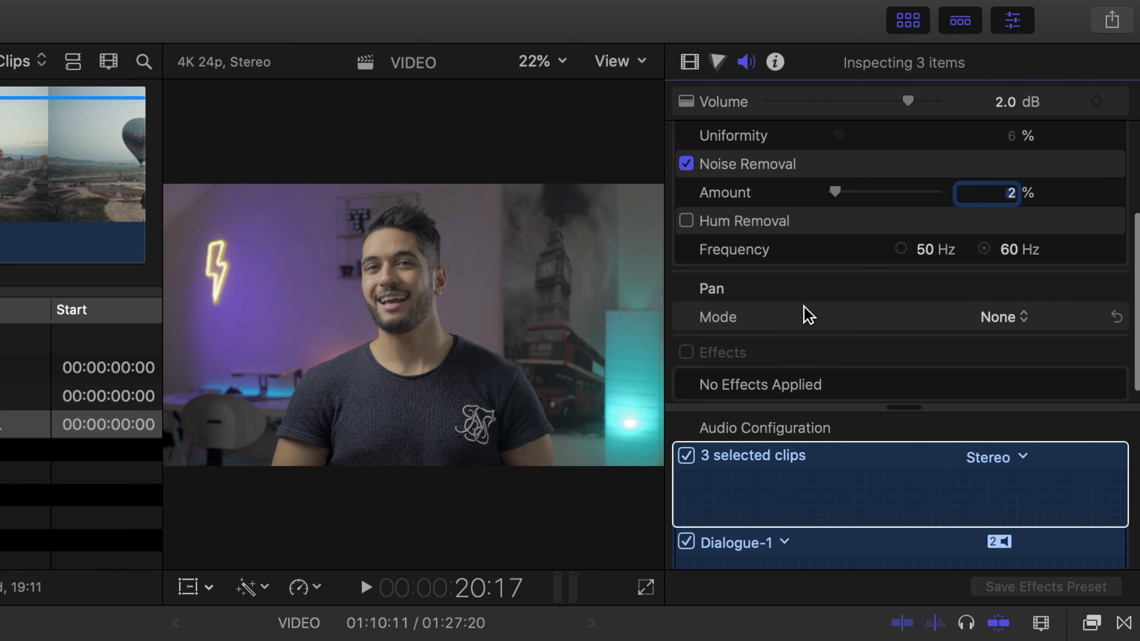
pyautogui.scroll(5, 805, 314)
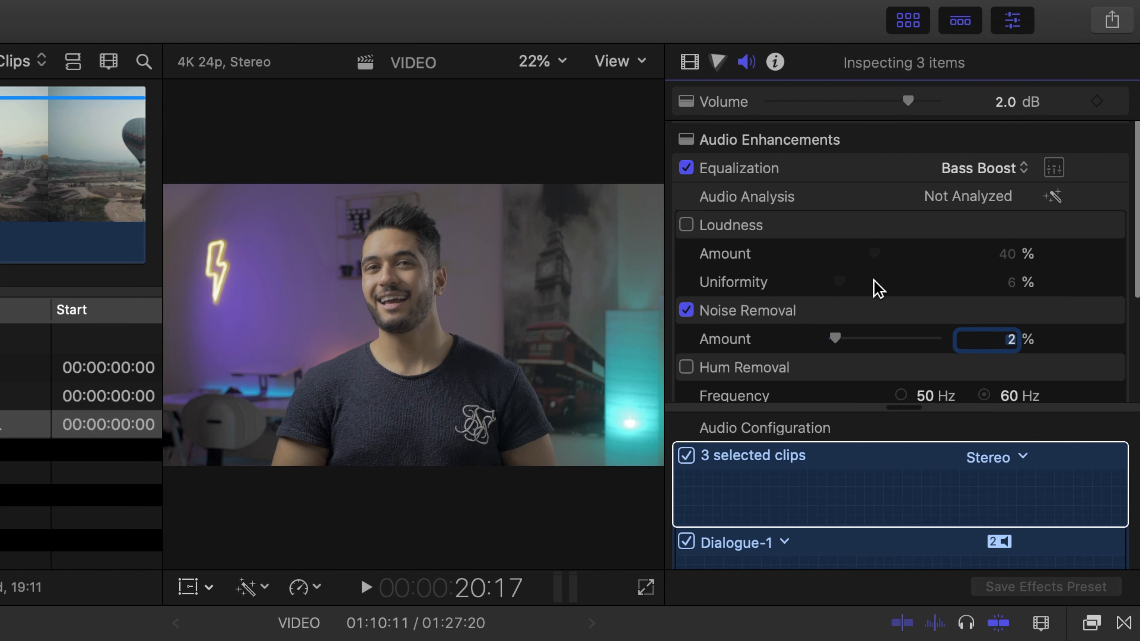
pyautogui.click(830, 460)
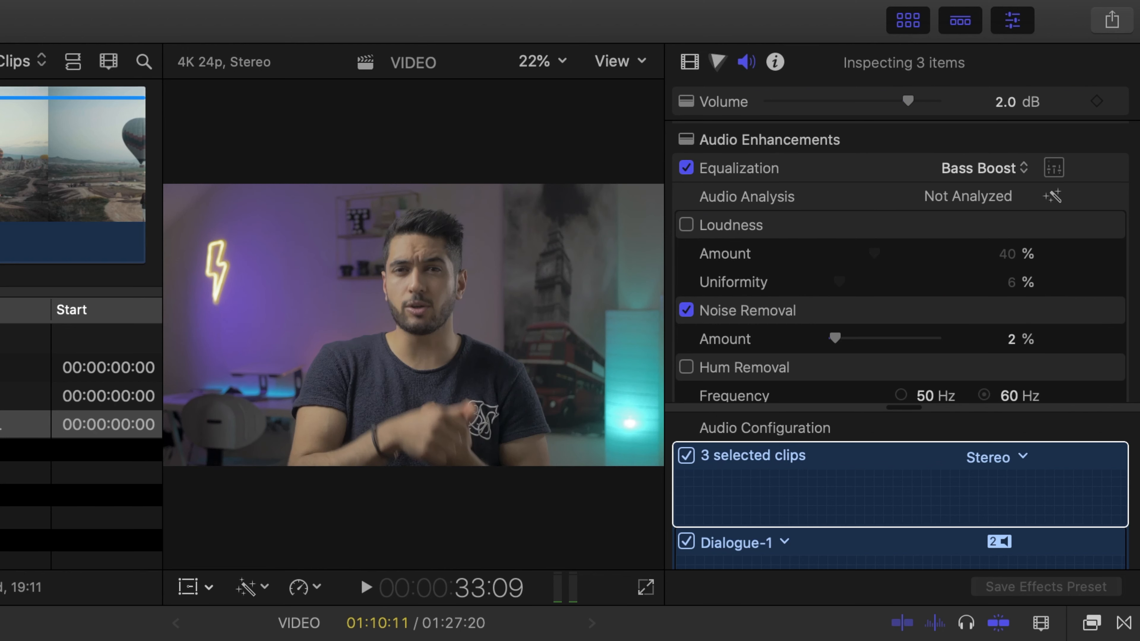
# Set the volume of the three P1370712 clips to 0 dB and examine their waveforms in the timeline.
pyautogui.click(1004, 108)
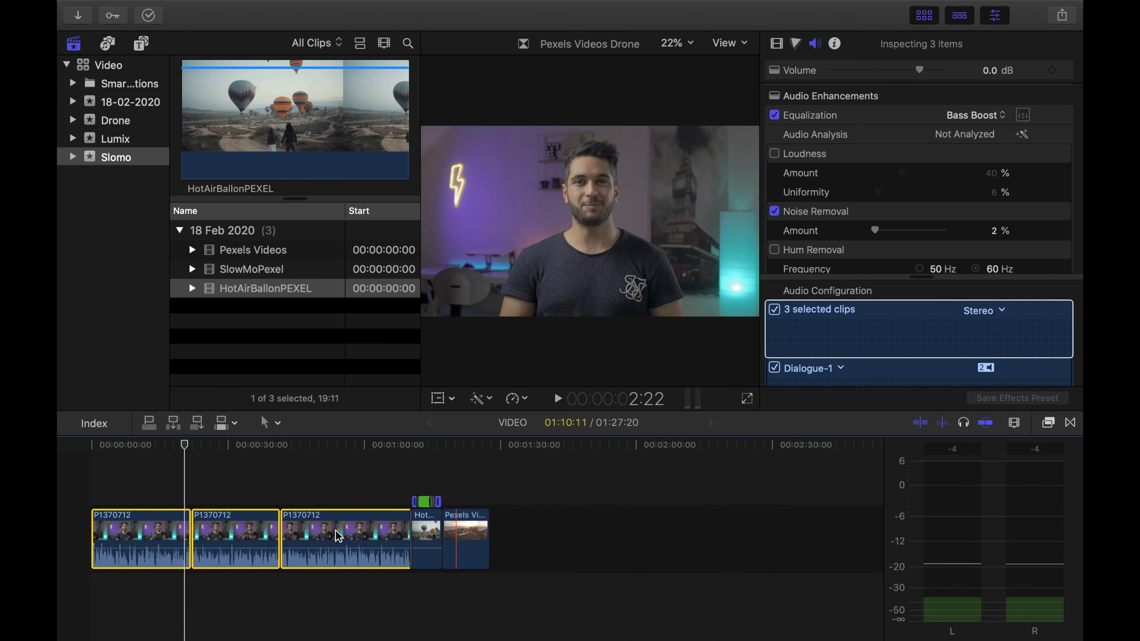
pyautogui.press('super+equal')
pyautogui.press('super+equal')
pyautogui.press('super+equal')
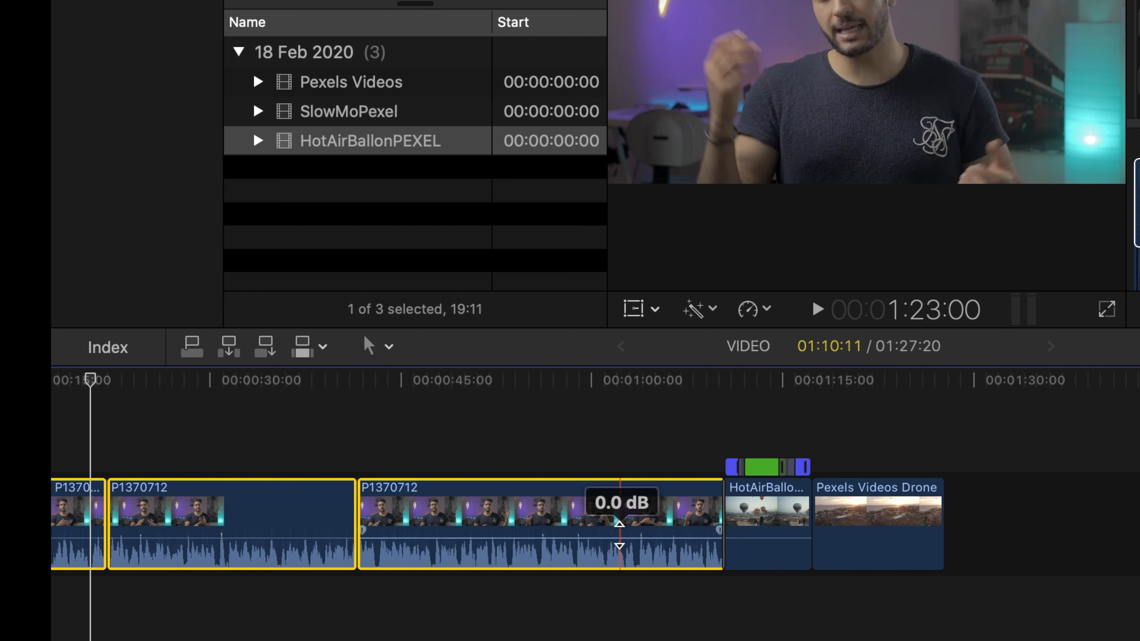
pyautogui.hscroll(-10, 614, 537)
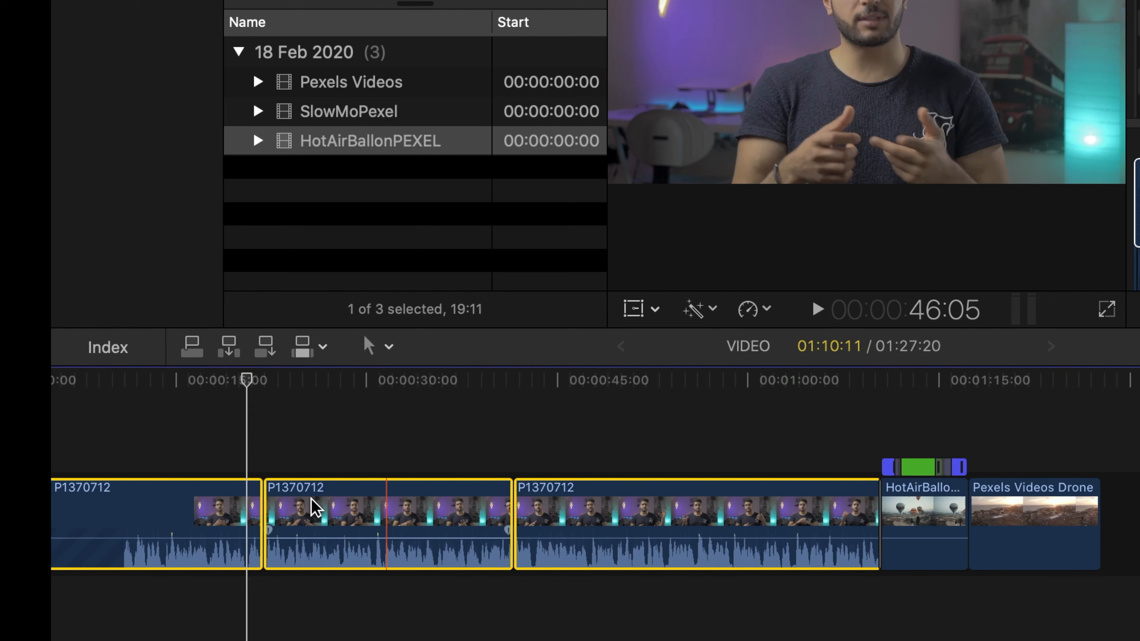
# Try a higher volume on the three P1370712 clips to check their waveform peaks, and restore it to 0 dB.
pyautogui.moveTo(267, 441); pyautogui.dragTo(745, 509)
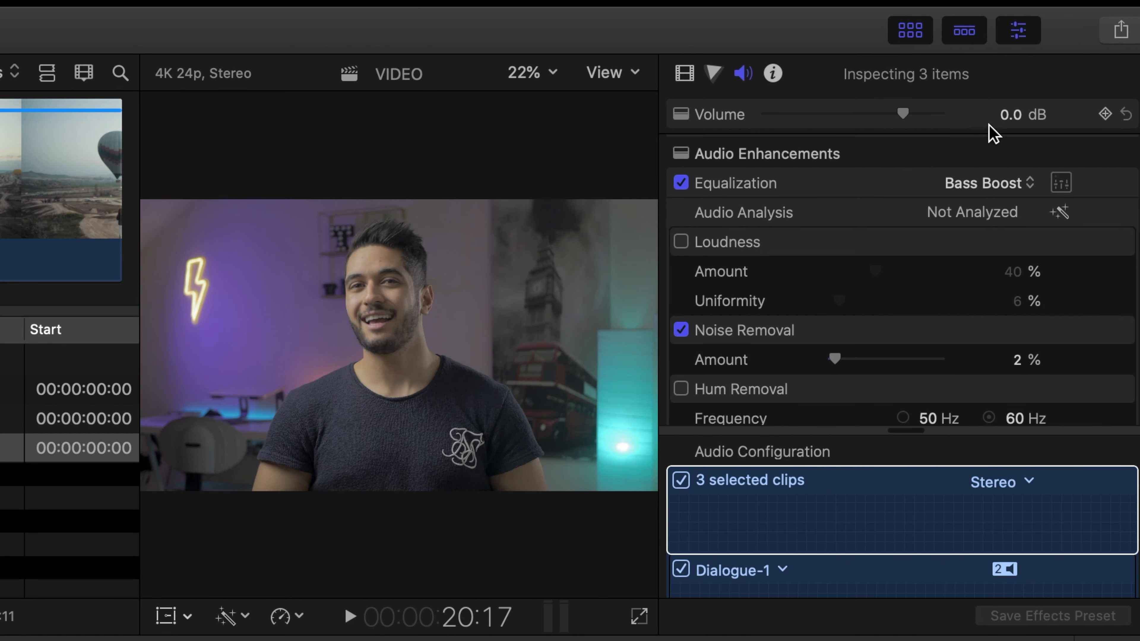
pyautogui.click(1081, 67)
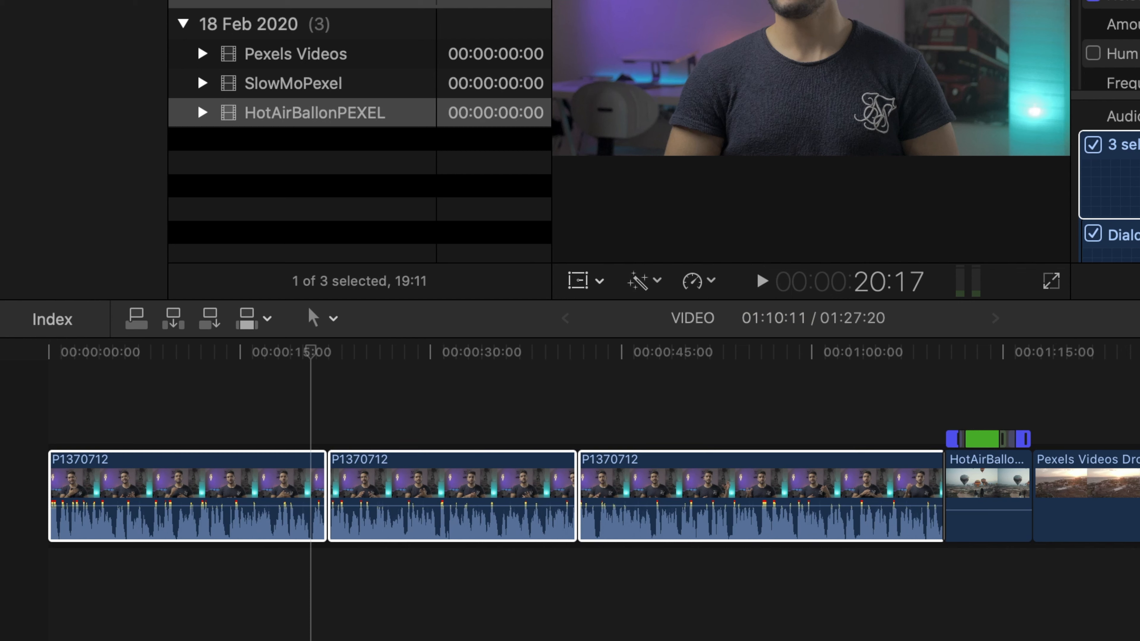
pyautogui.press('Return')
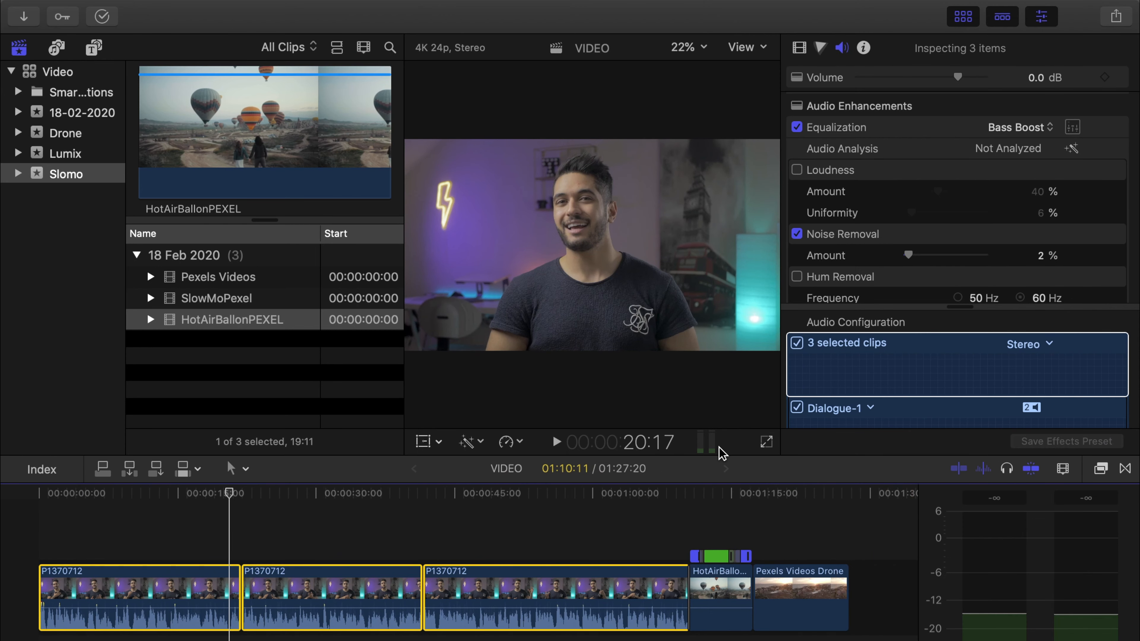
# Hide the audio meters and inspect the first P1370712 clip with the playhead at 9:01.
pyautogui.click(712, 445)
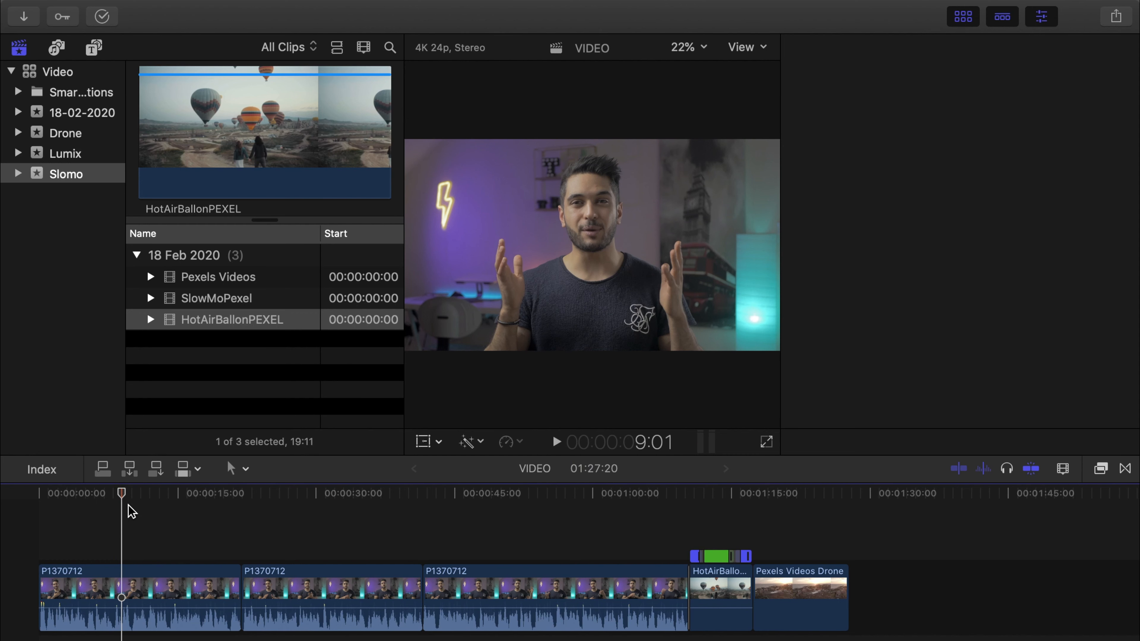
pyautogui.press('super+4')
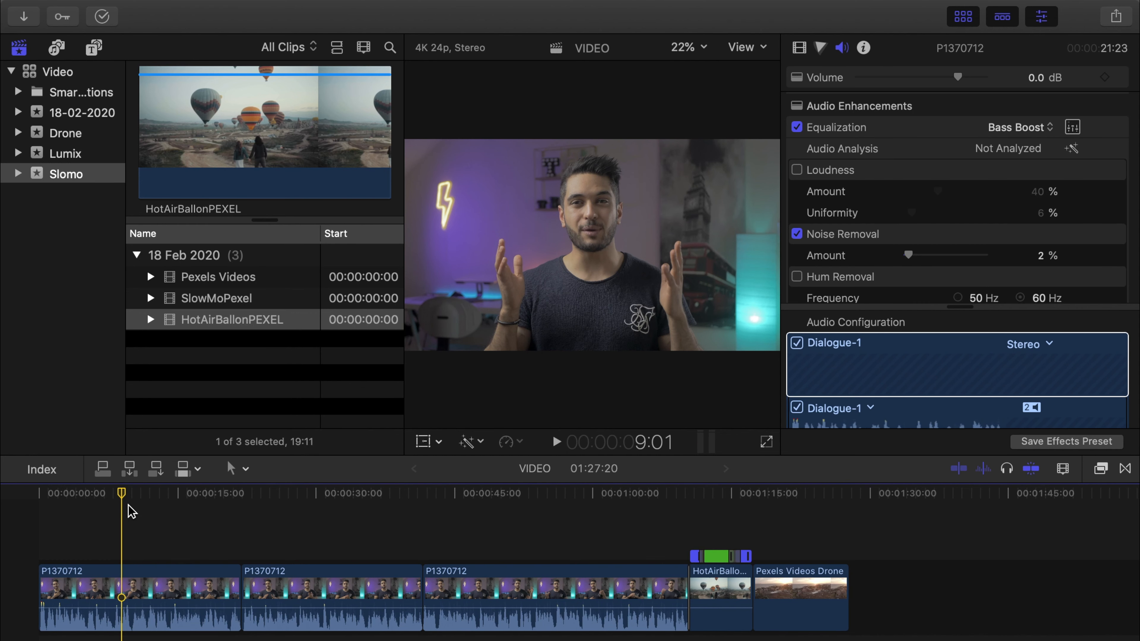
# Hide the browser and display the colour correction controls for the first P1370712 clip in the timeline.
pyautogui.click(154, 583)
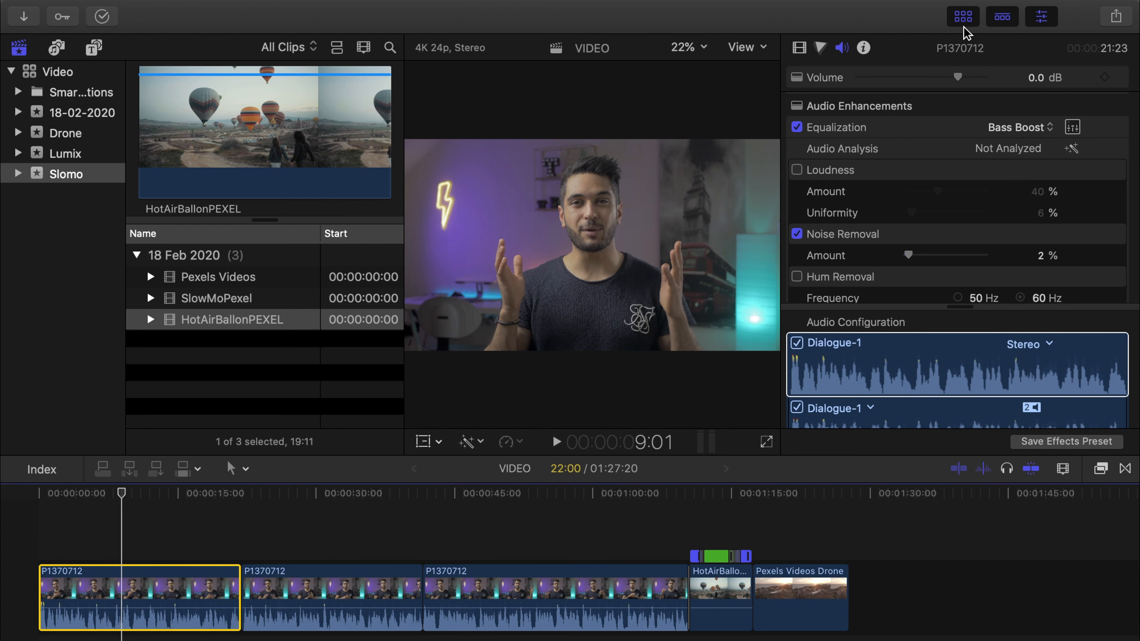
pyautogui.click(965, 19)
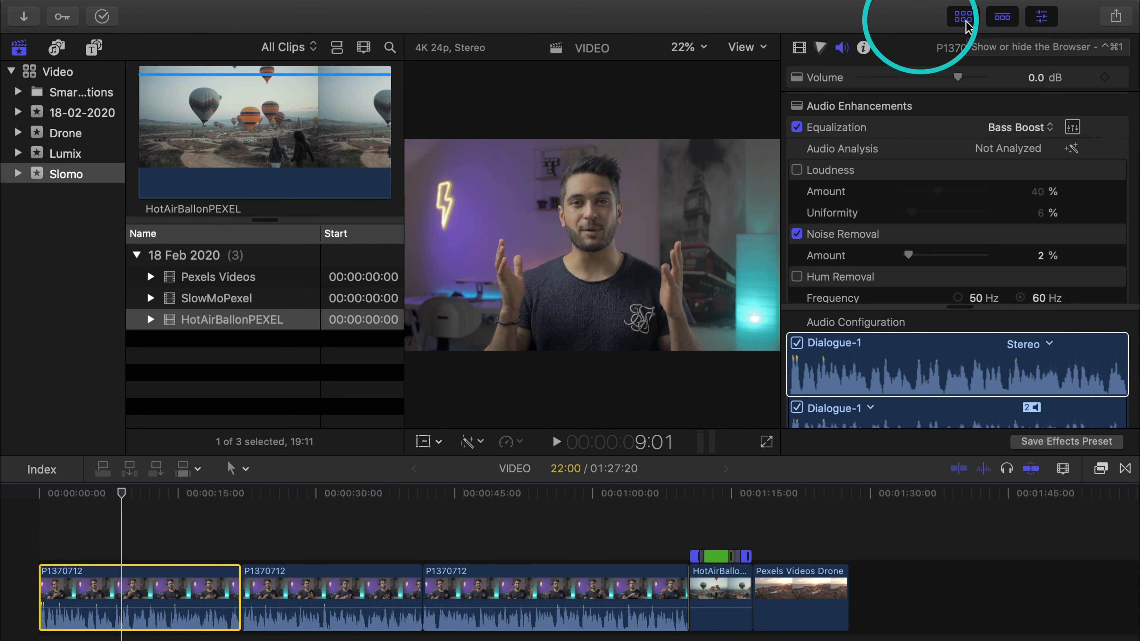
pyautogui.click(964, 20)
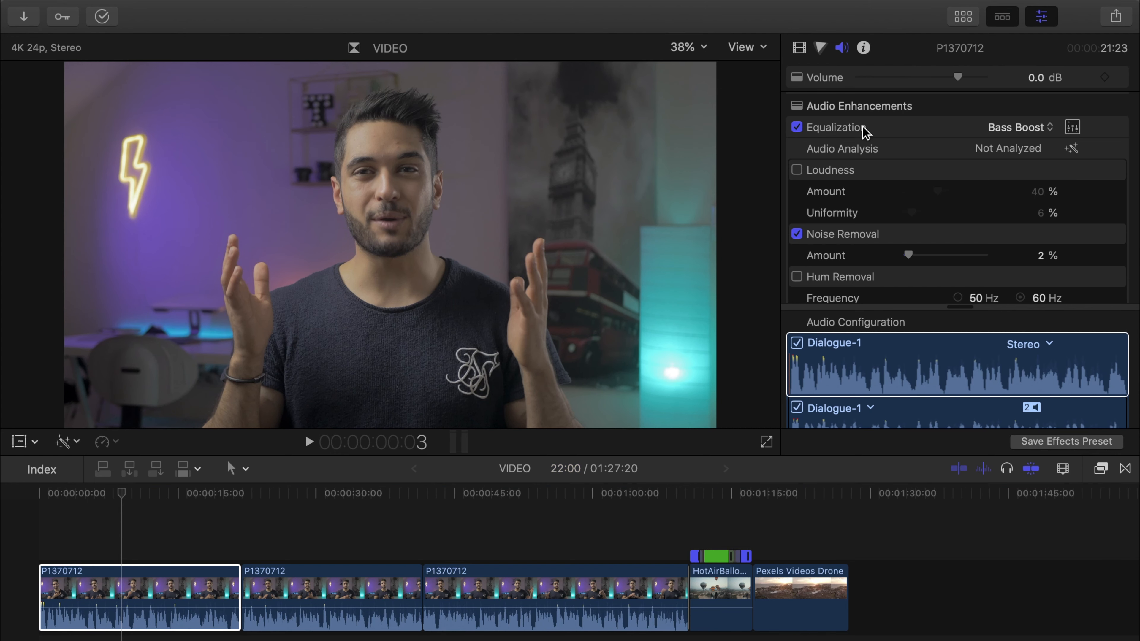
pyautogui.click(821, 49)
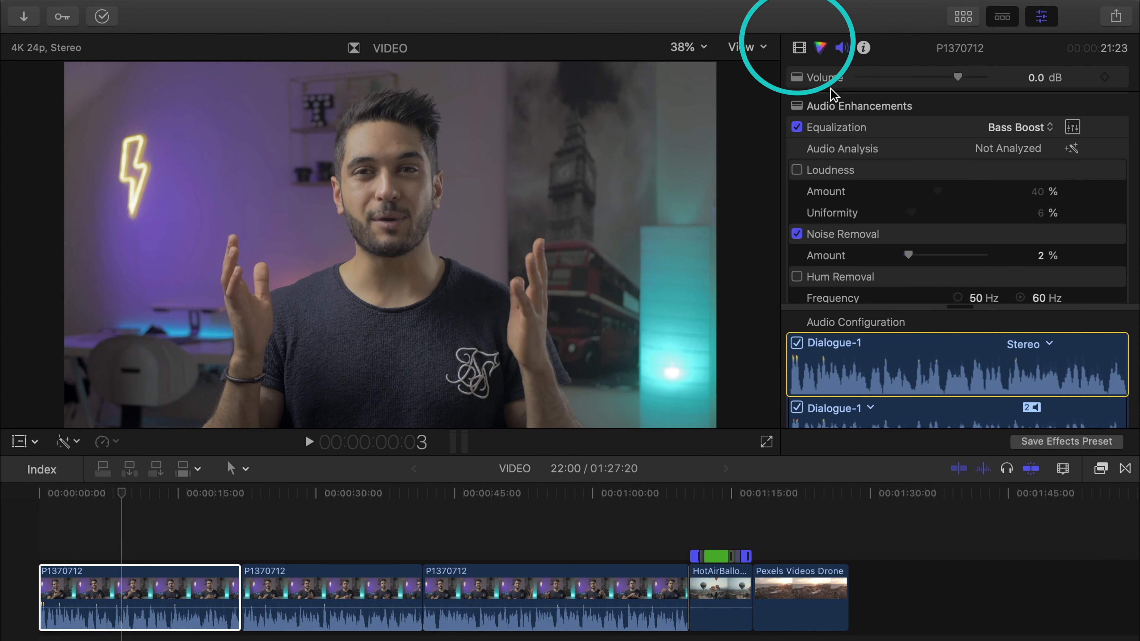
pyautogui.click(823, 50)
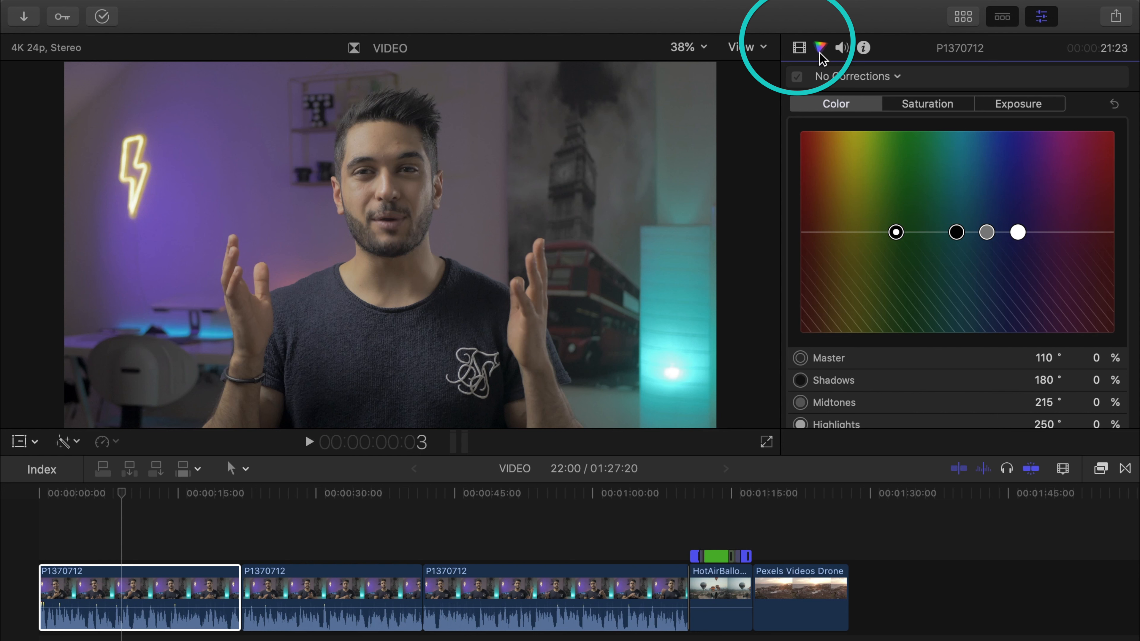
# Add a Color Board correction to the first P1370712 clip and display its exposure controls.
pyautogui.click(884, 80)
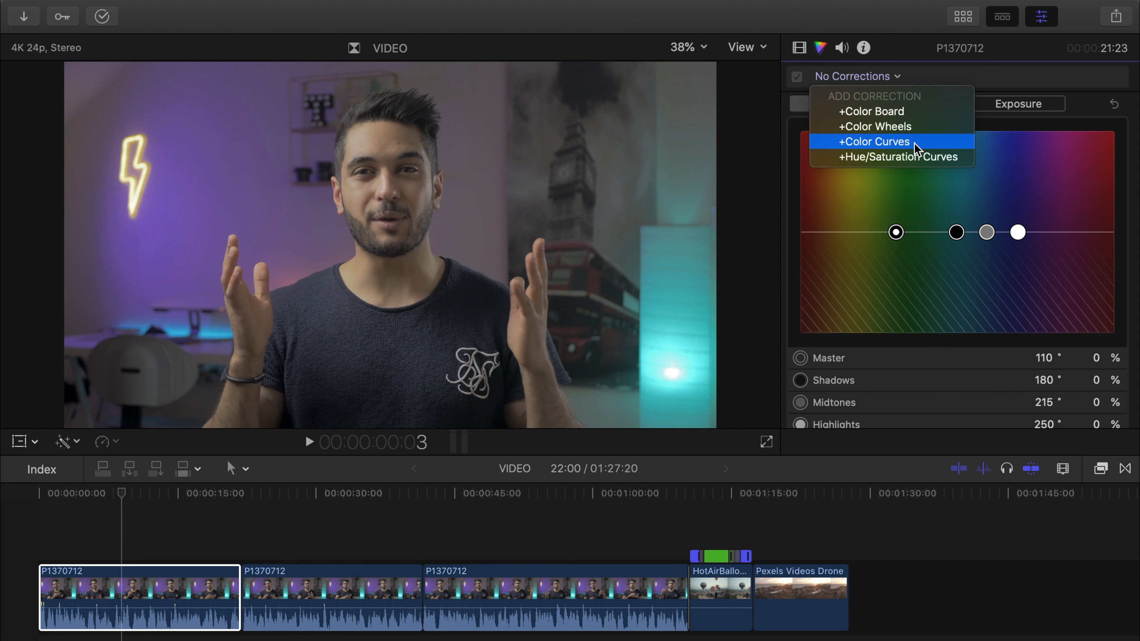
pyautogui.click(920, 115)
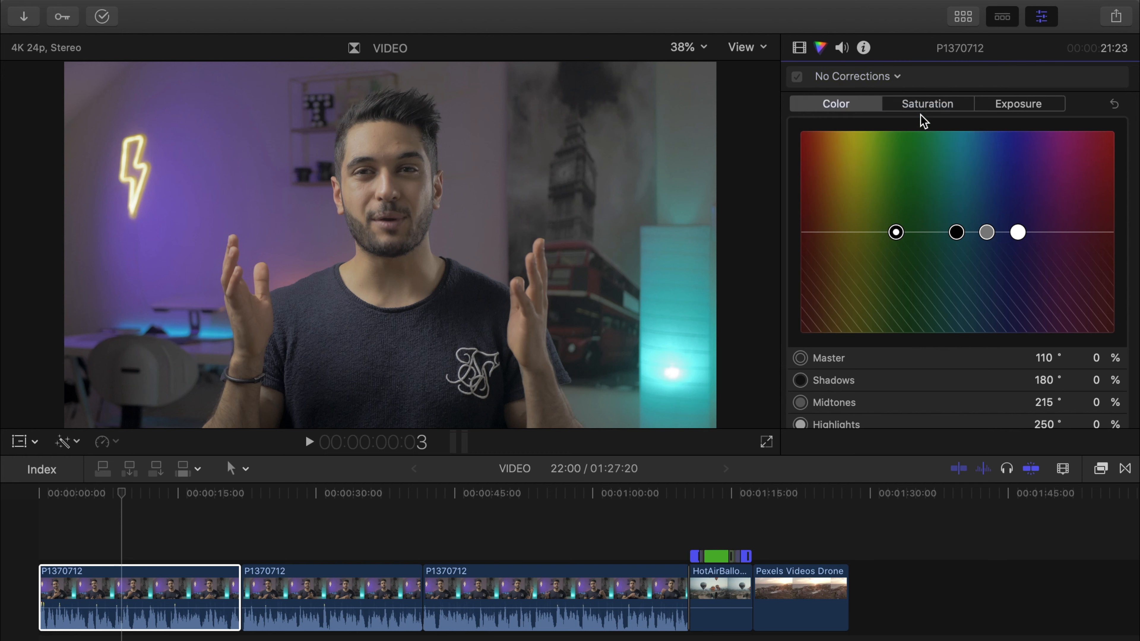
pyautogui.click(898, 107)
pyautogui.click(1023, 104)
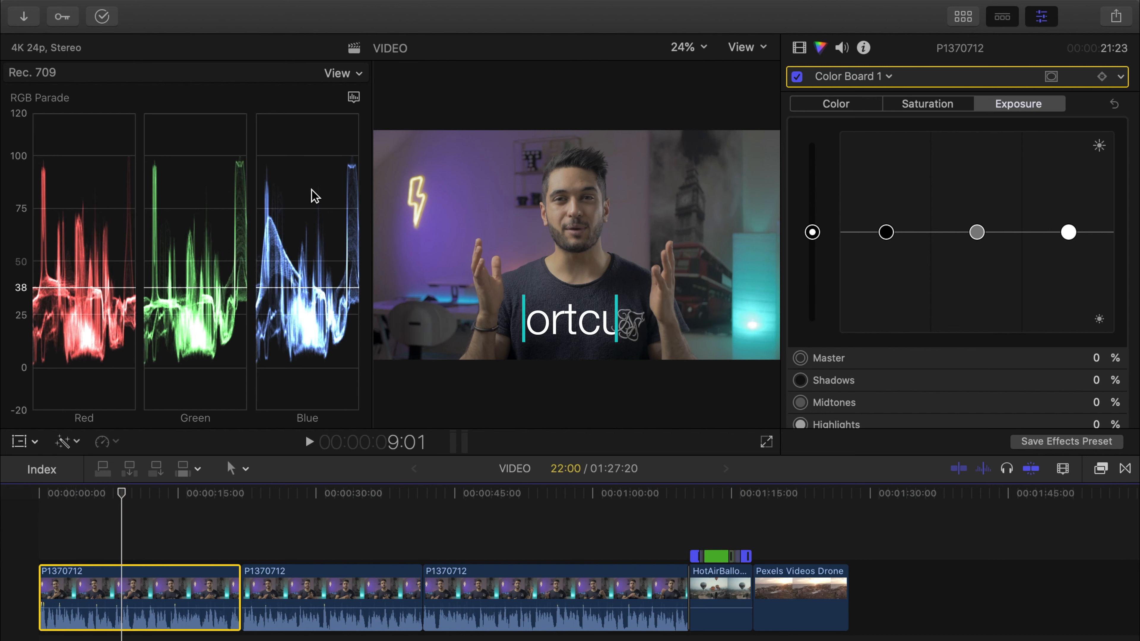
# Examine the first P1370712 clip in the RGB Parade waveform and the Vectorscope, and look over the available scope options.
pyautogui.click(354, 98)
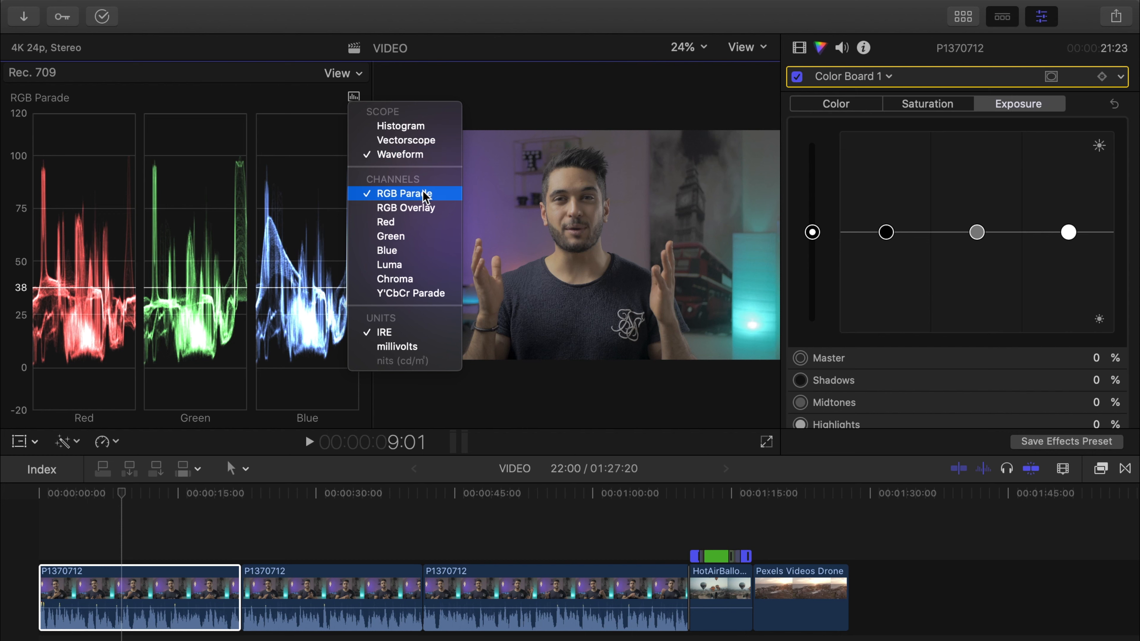
pyautogui.click(224, 130)
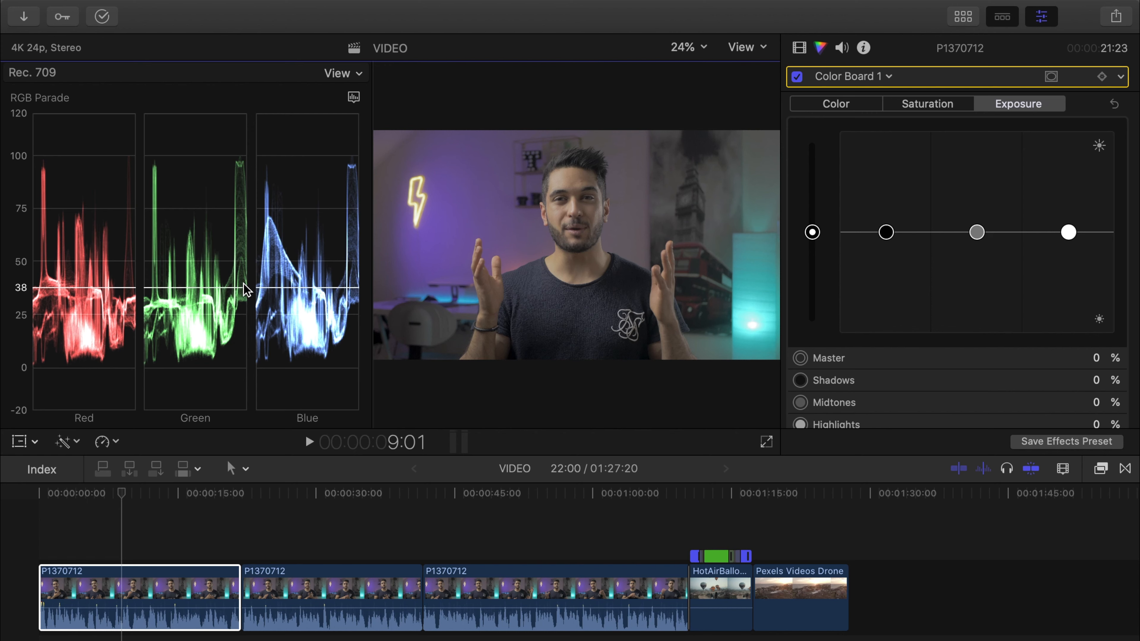
pyautogui.click(353, 97)
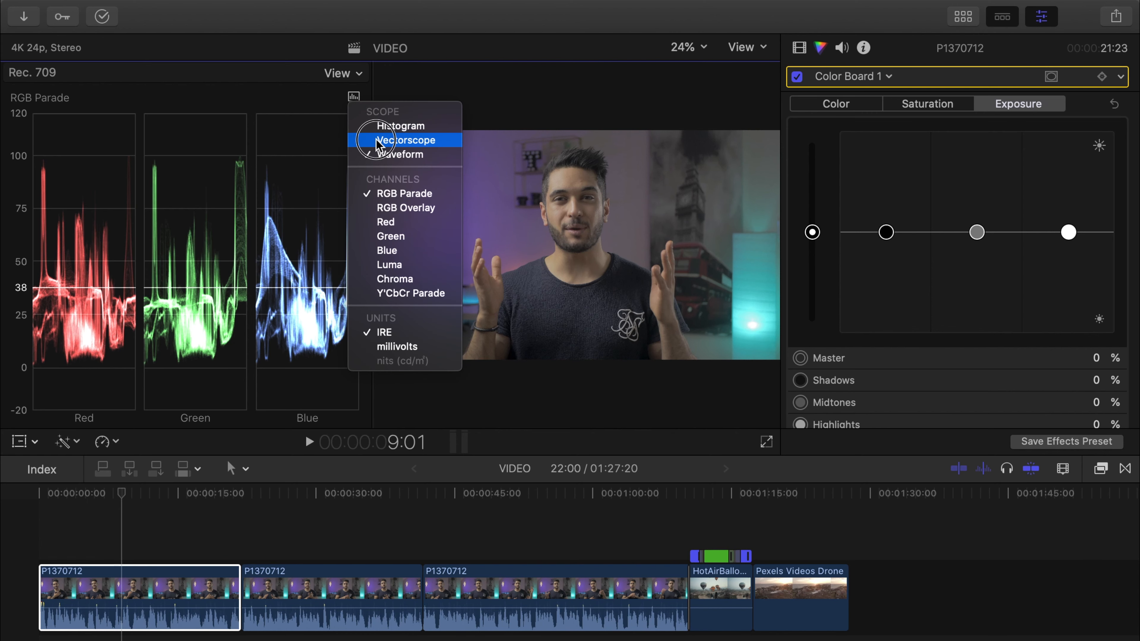
pyautogui.click(386, 137)
pyautogui.click(352, 96)
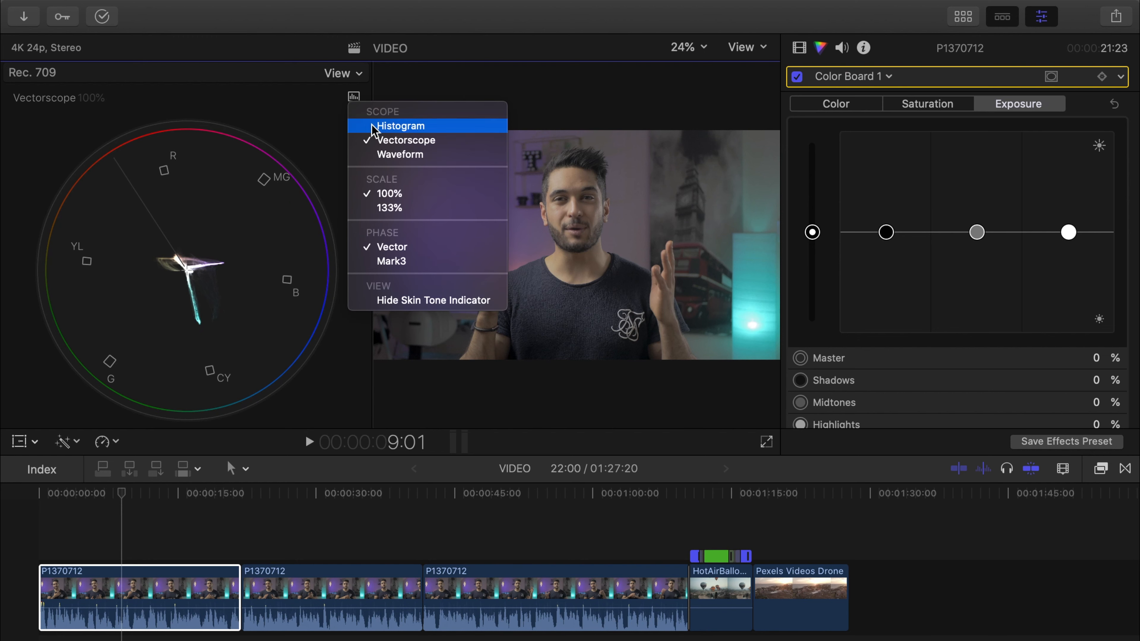
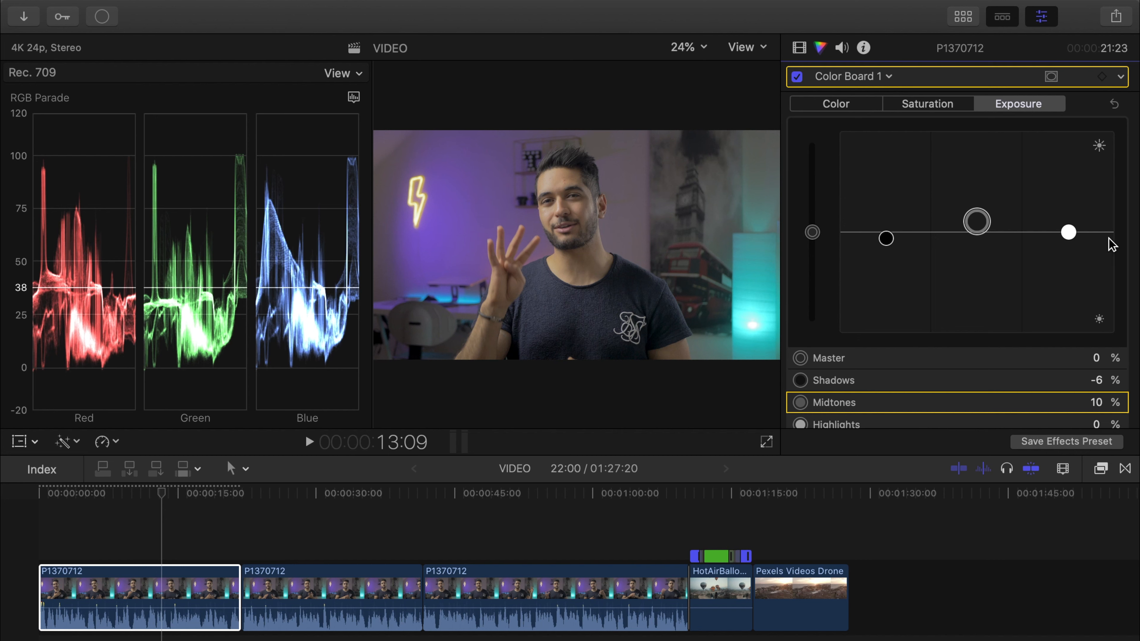
# Try a higher shadows saturation in Color Board 1, and restore it to 0%.
pyautogui.click(1068, 232)
pyautogui.click(897, 105)
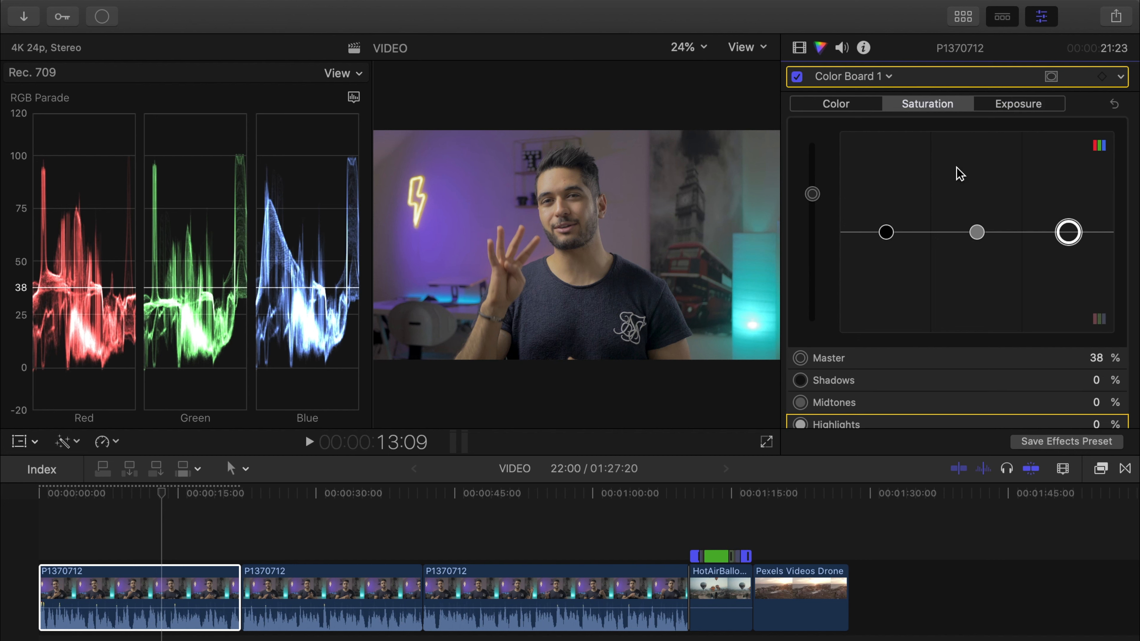
pyautogui.click(837, 106)
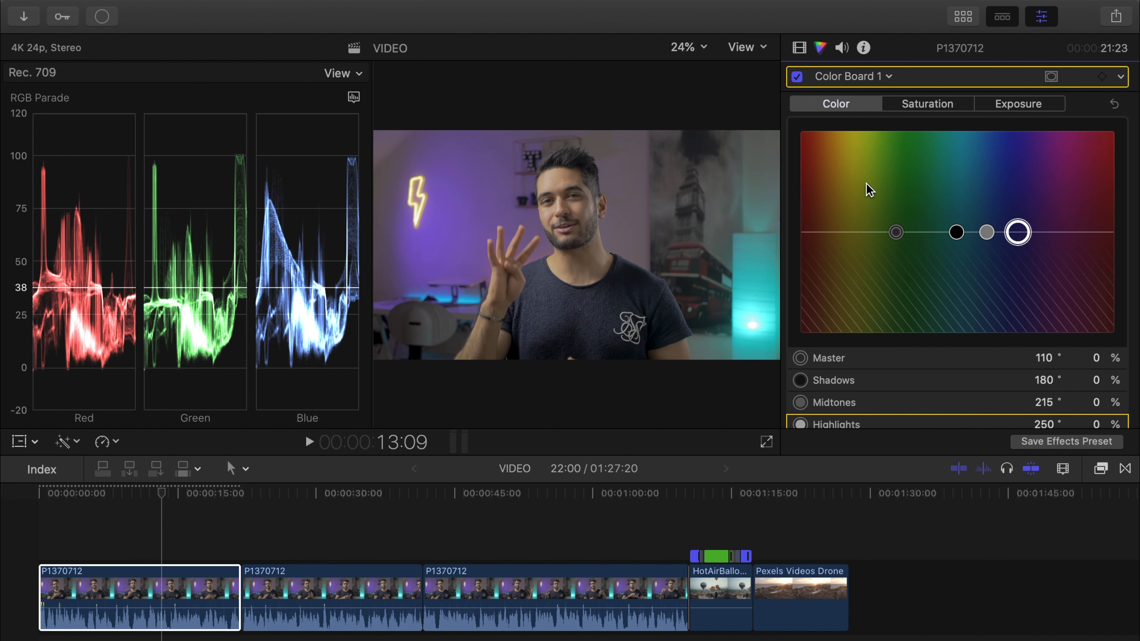
pyautogui.click(951, 106)
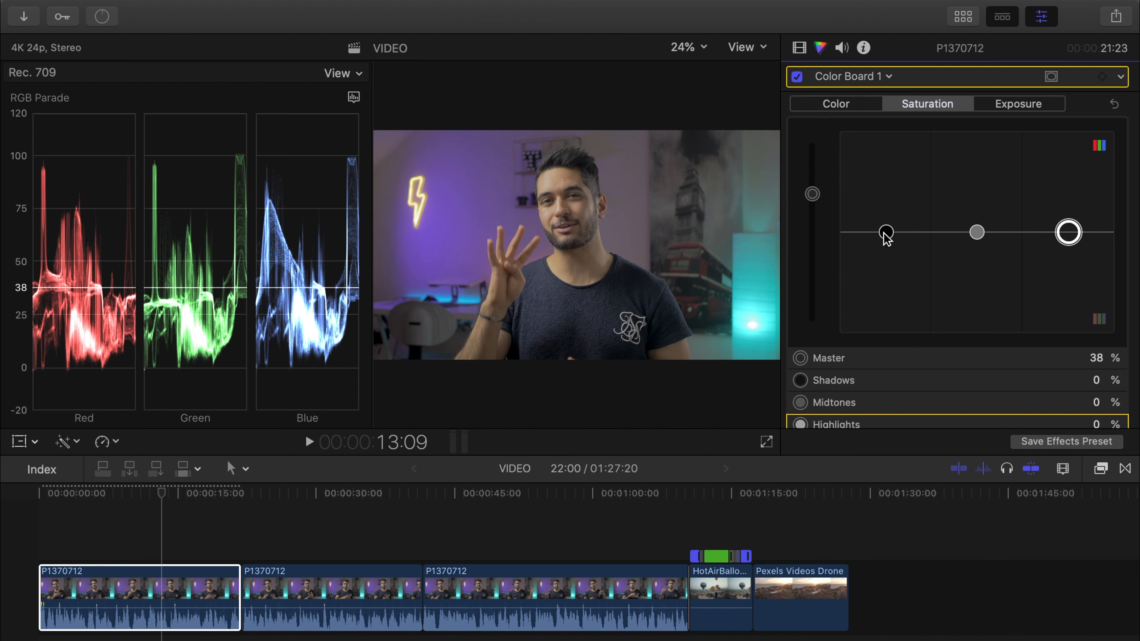
pyautogui.moveTo(886, 238); pyautogui.dragTo(884, 214)
pyautogui.click(1096, 379)
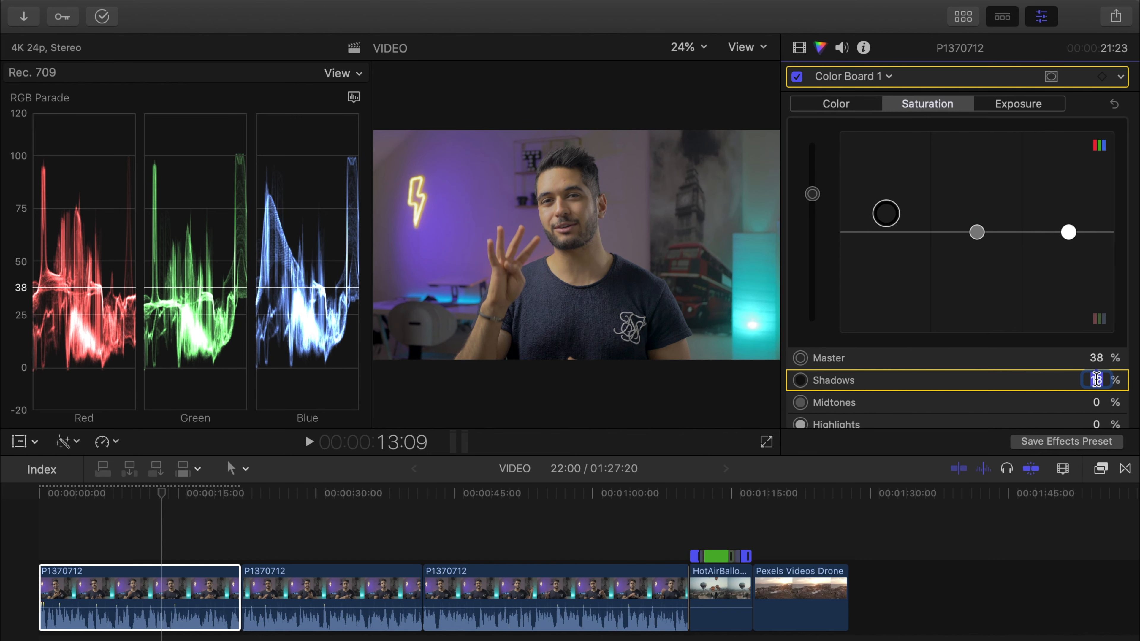
pyautogui.write('0')
pyautogui.press('Return')
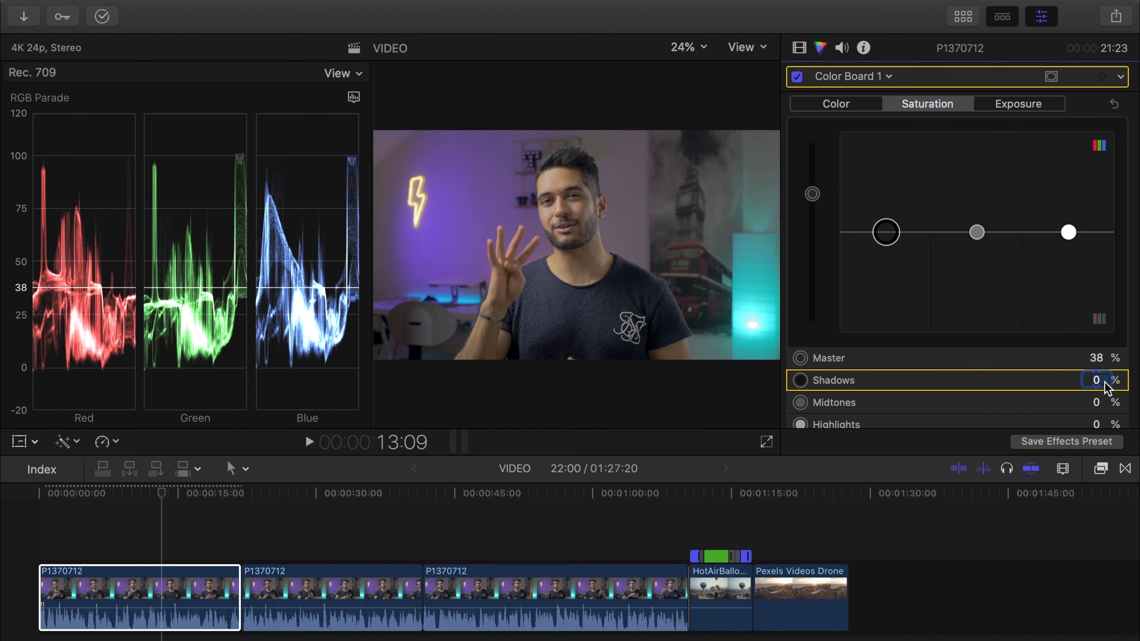
# Tint the first clip's shadows purple at 279° and 4%, and compare the image with Color Board 1 off and on.
pyautogui.click(868, 109)
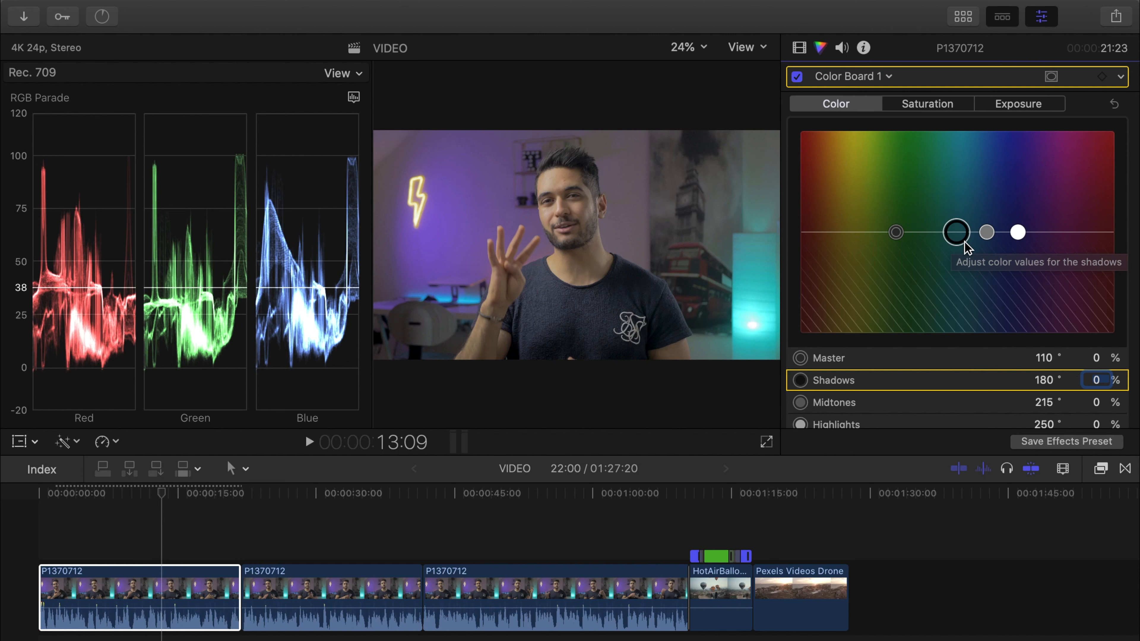
pyautogui.moveTo(953, 232); pyautogui.dragTo(1050, 234)
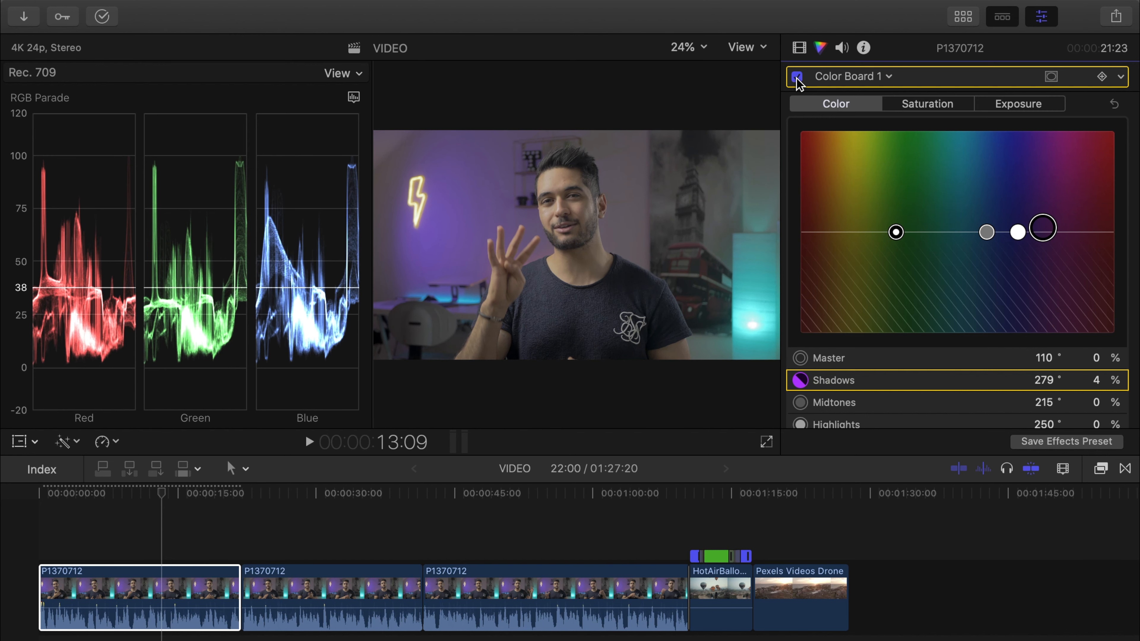
pyautogui.click(796, 78)
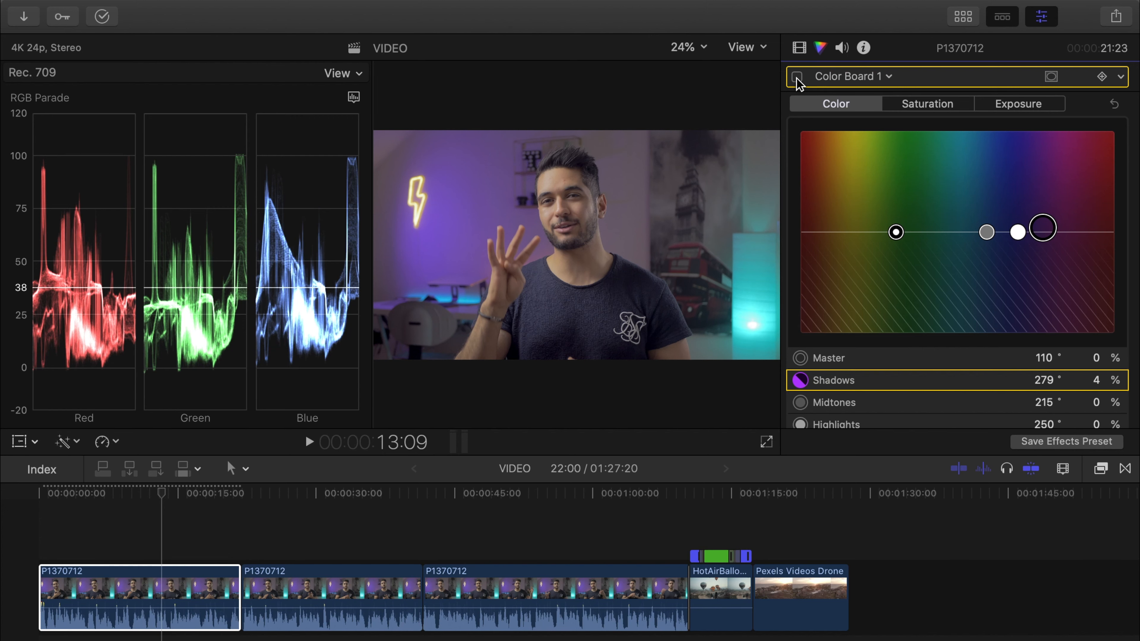
pyautogui.click(797, 78)
pyautogui.click(796, 78)
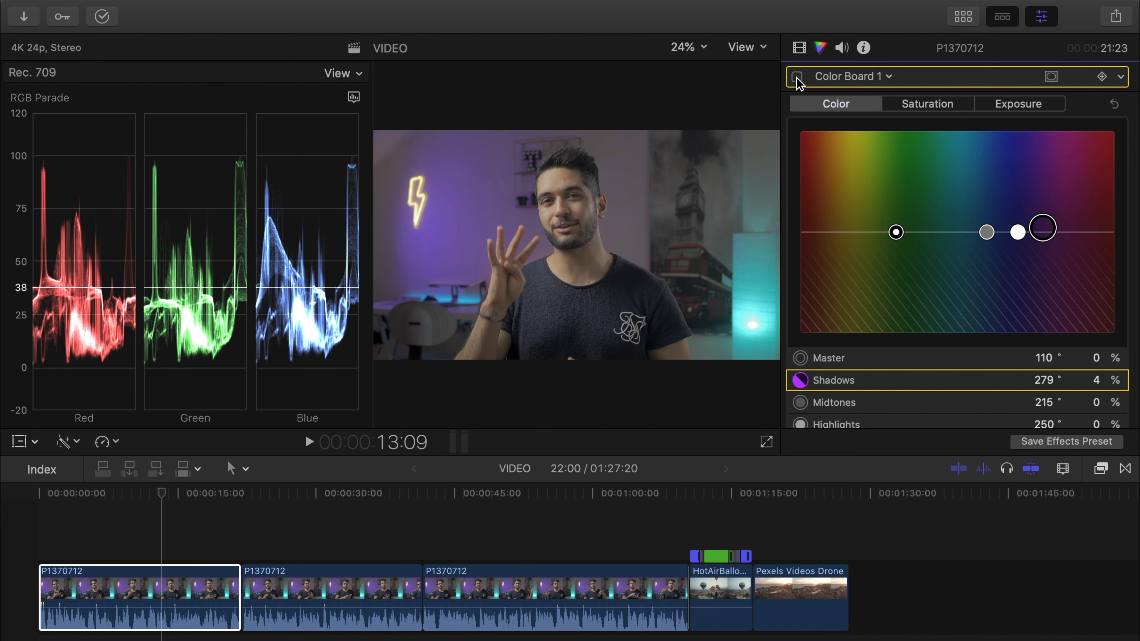
pyautogui.click(796, 77)
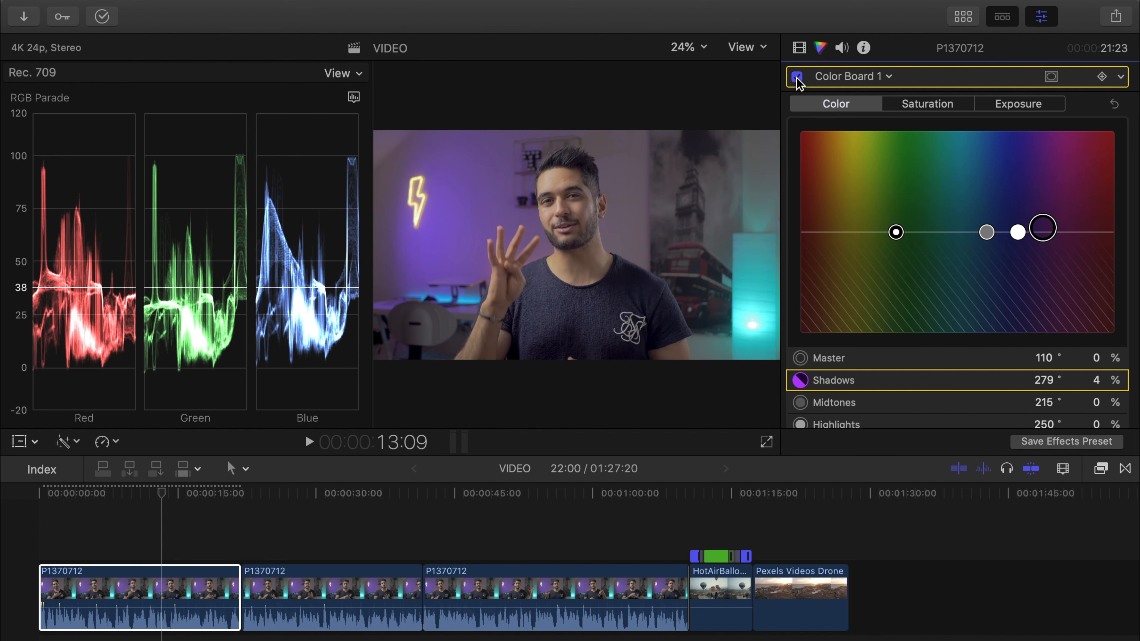
pyautogui.click(796, 78)
pyautogui.click(796, 78)
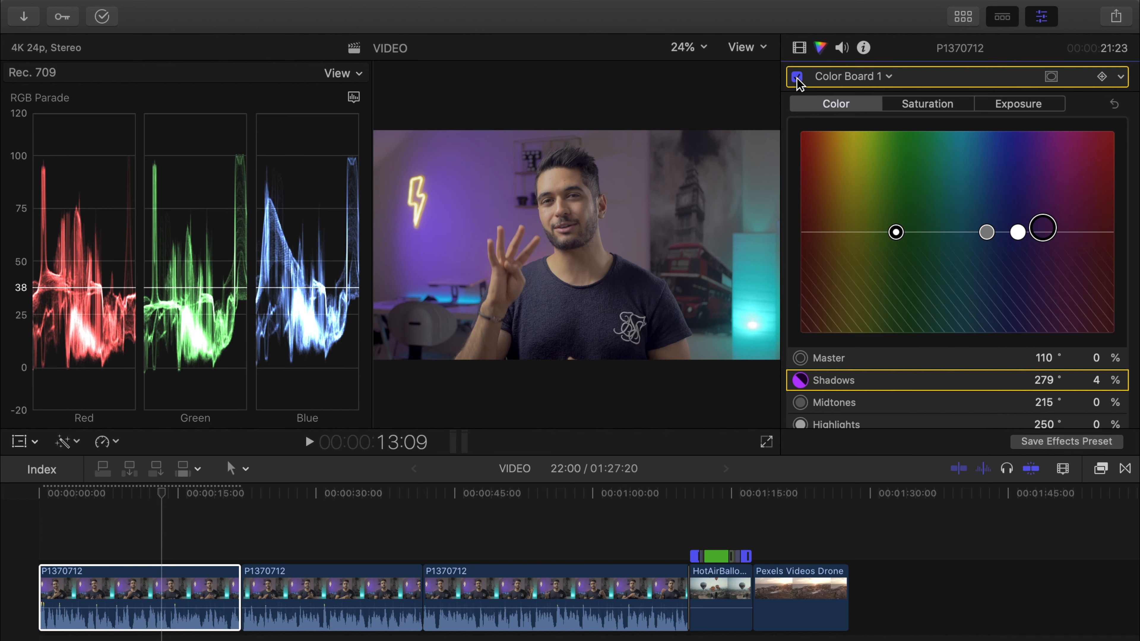
# Compare the graded first P1370712 clip with the ungraded second and third clips.
pyautogui.click(135, 618)
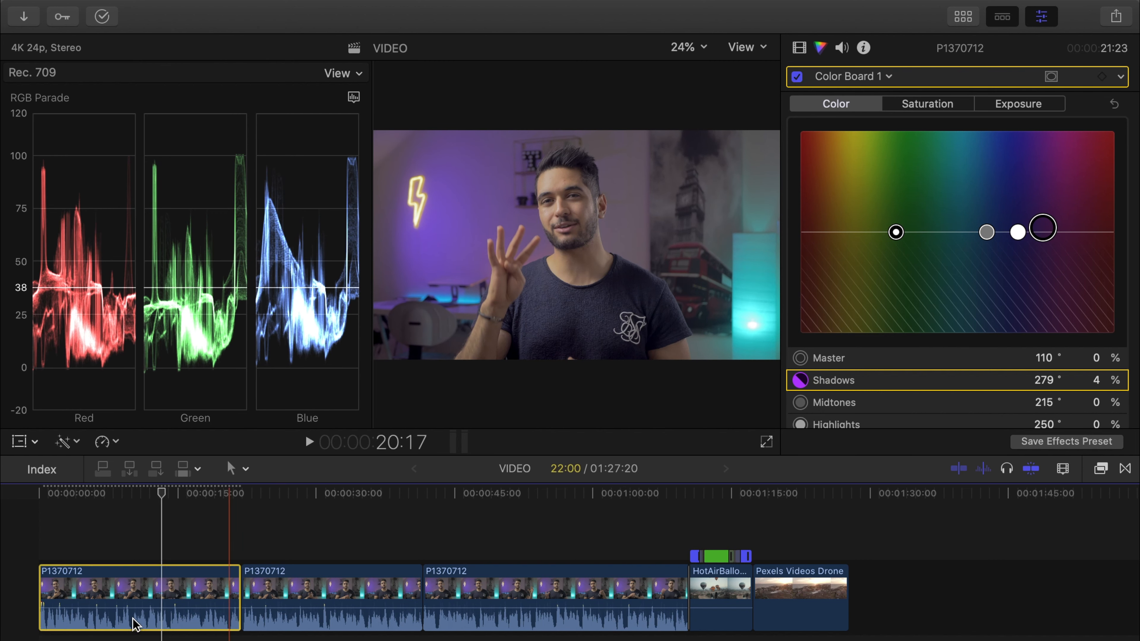
pyautogui.click(317, 497)
pyautogui.click(504, 495)
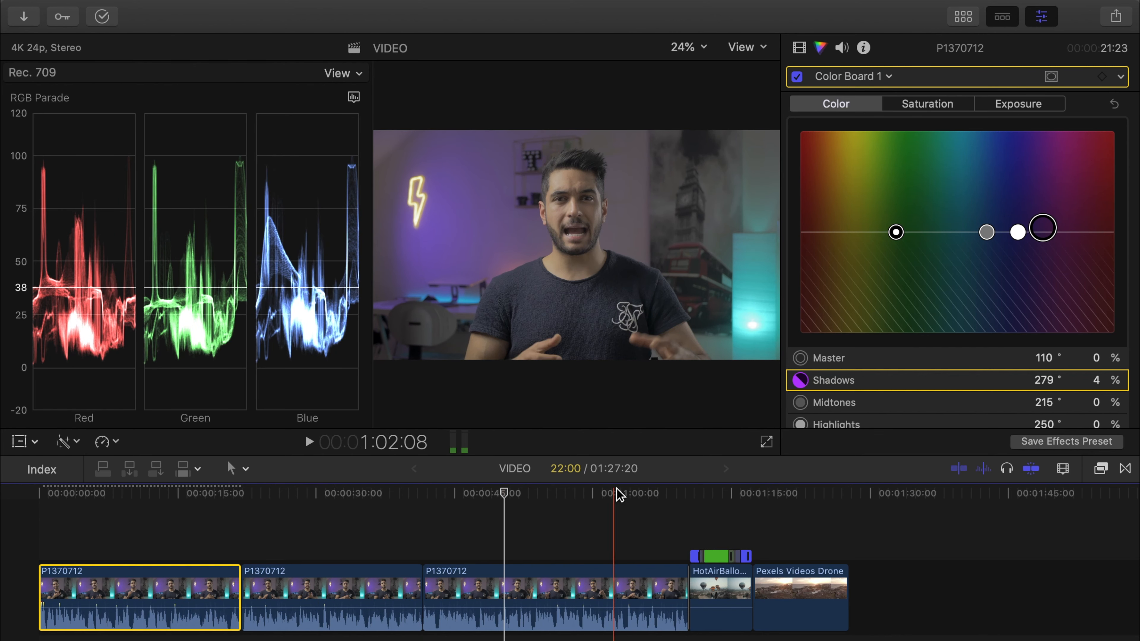
pyautogui.click(348, 507)
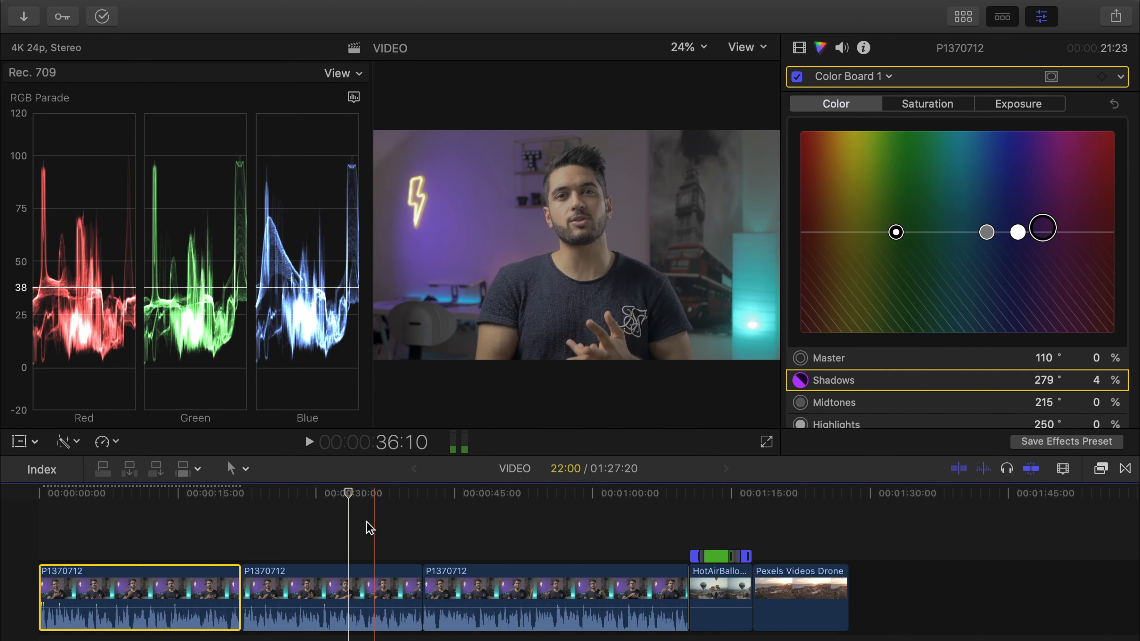
# Copy the first P1370712 clip's attributes and paste Color Board 1, EQ and Background Noise Removal onto the second P1370712 clip.
pyautogui.click(158, 593)
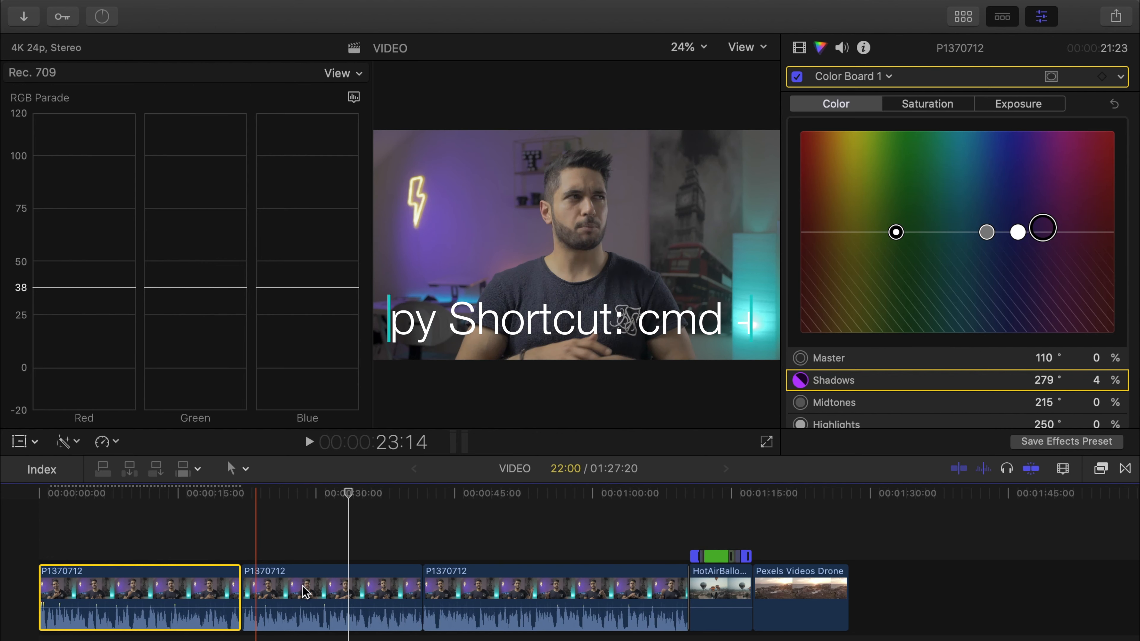
pyautogui.click(305, 592)
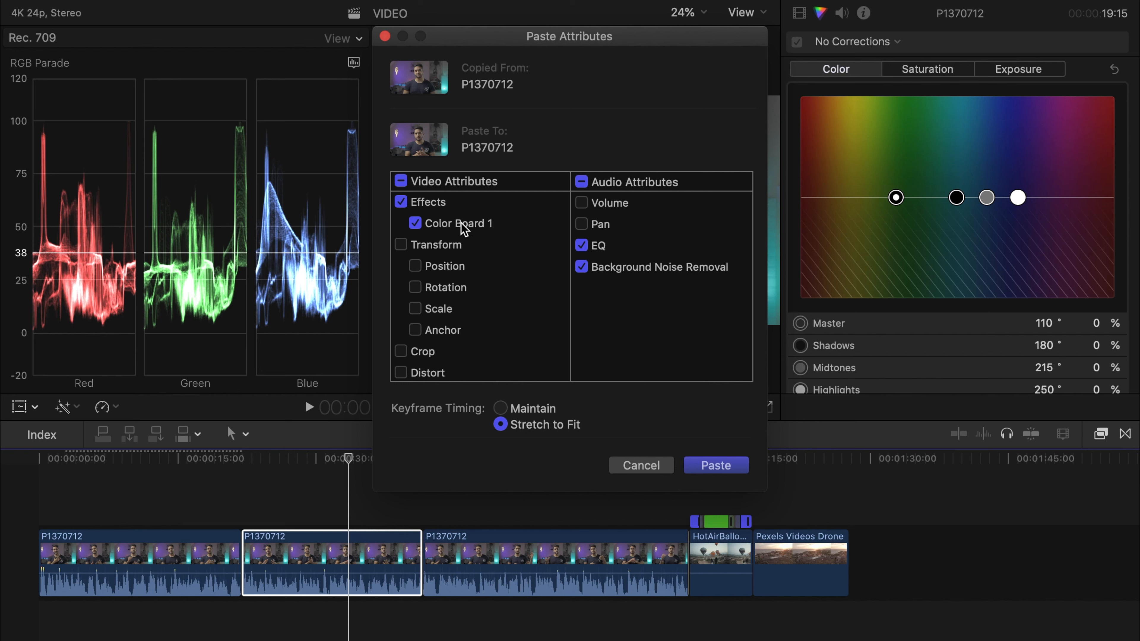
pyautogui.click(472, 225)
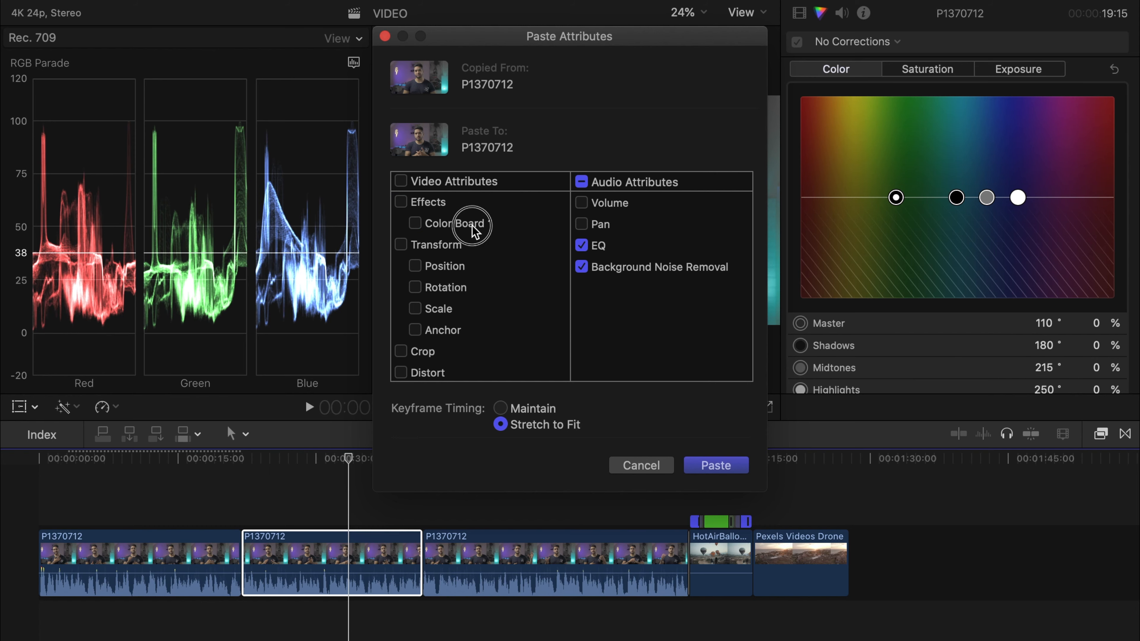
pyautogui.click(473, 226)
pyautogui.click(702, 466)
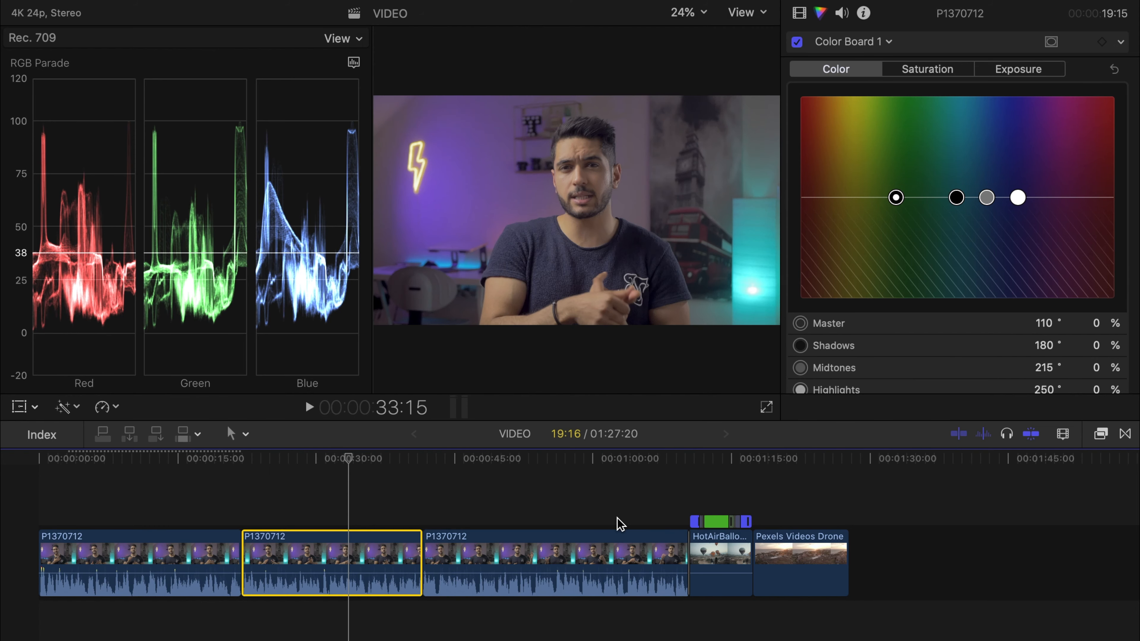
# Paste the copied Color Board 1, EQ and Background Noise Removal attributes onto the third P1370712 clip.
pyautogui.click(512, 546)
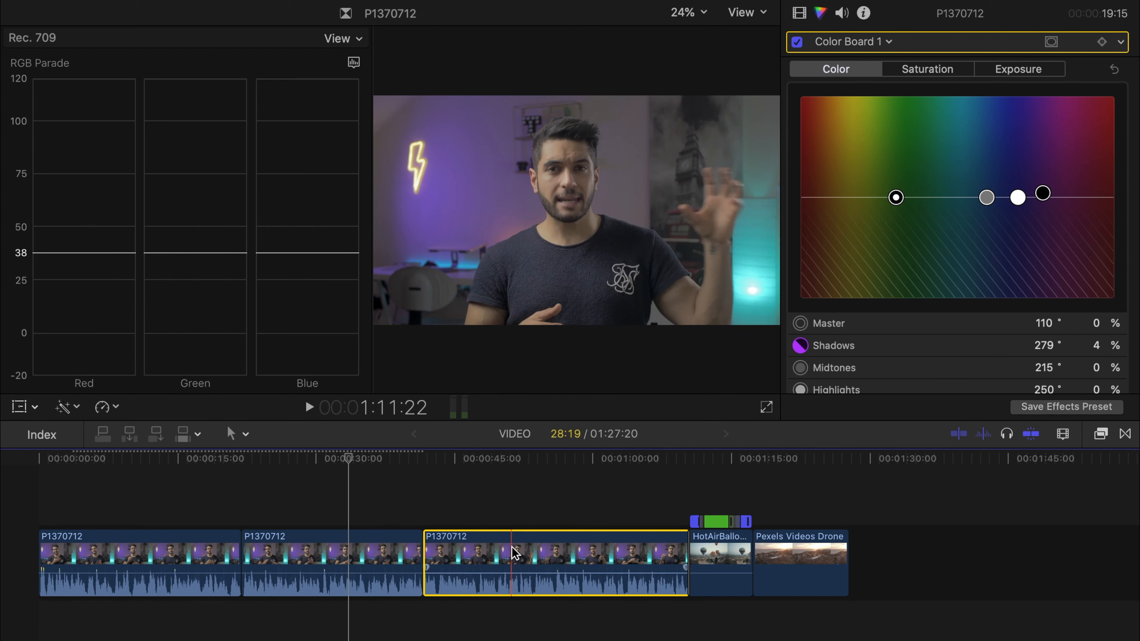
pyautogui.click(540, 491)
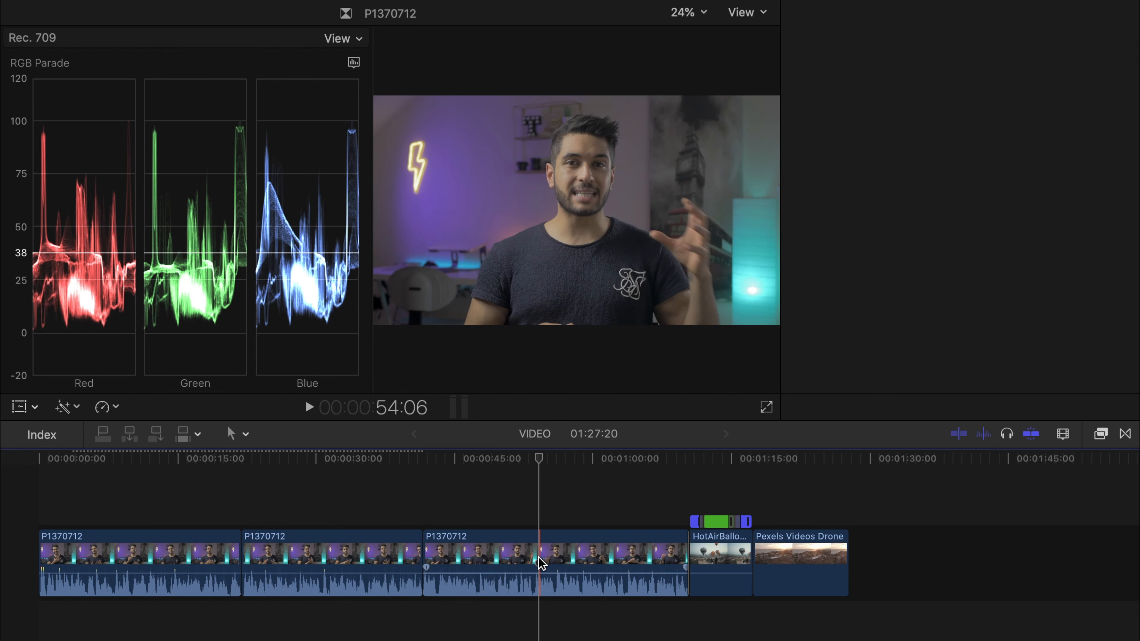
pyautogui.click(555, 554)
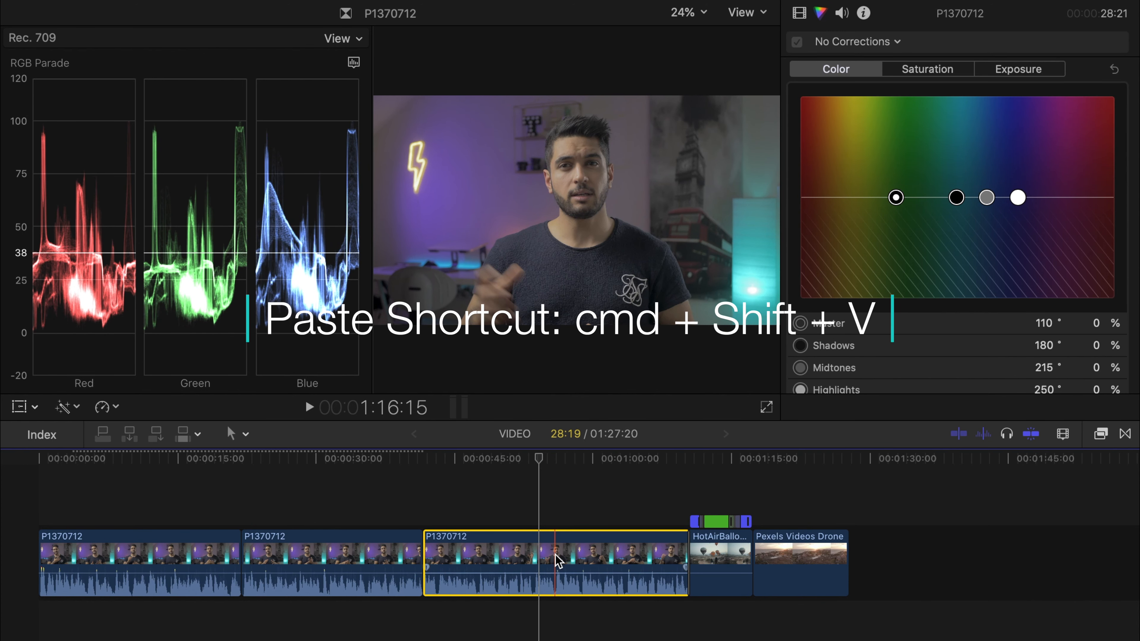
pyautogui.press('super+shift+v')
pyautogui.click(714, 466)
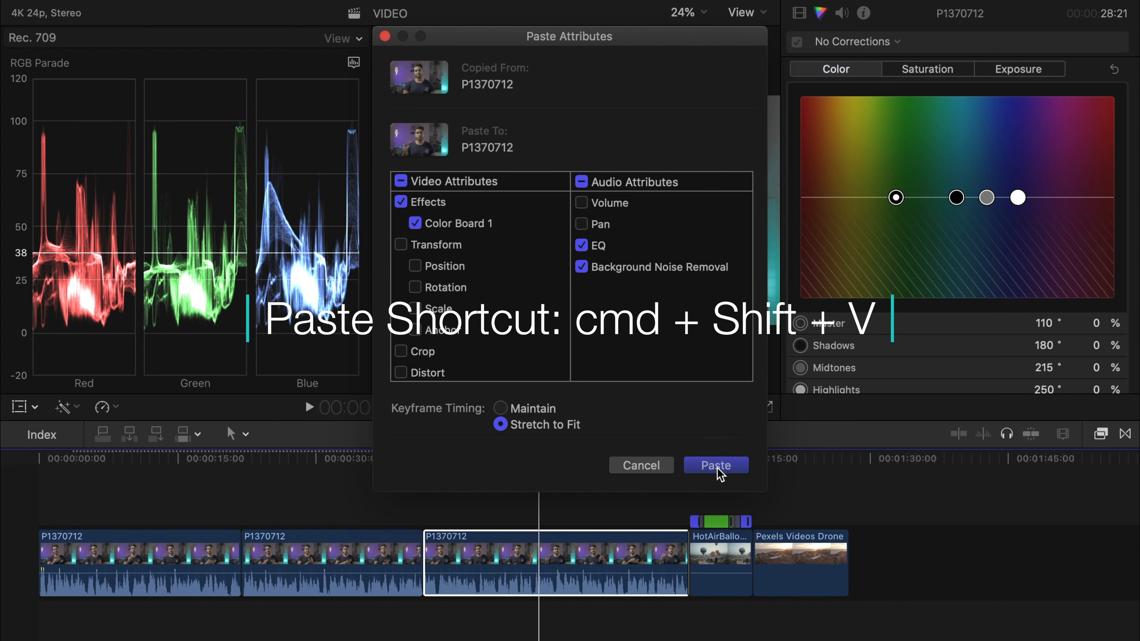
# Skim through the three P1370712 clips to check the pasted colour grade on each.
pyautogui.click(344, 459)
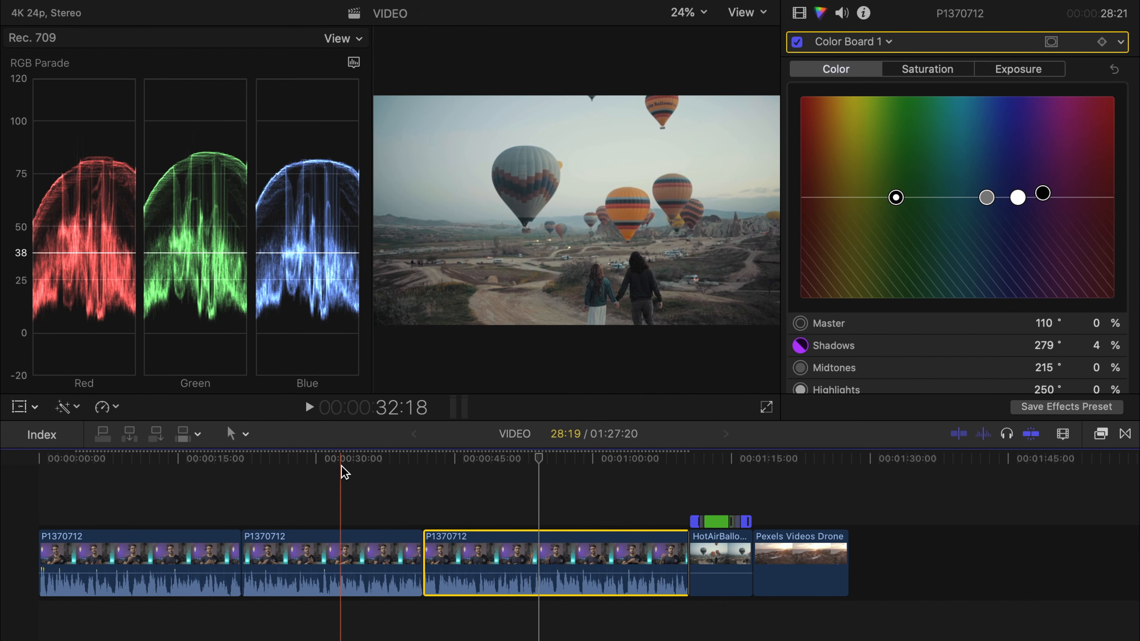
pyautogui.click(524, 476)
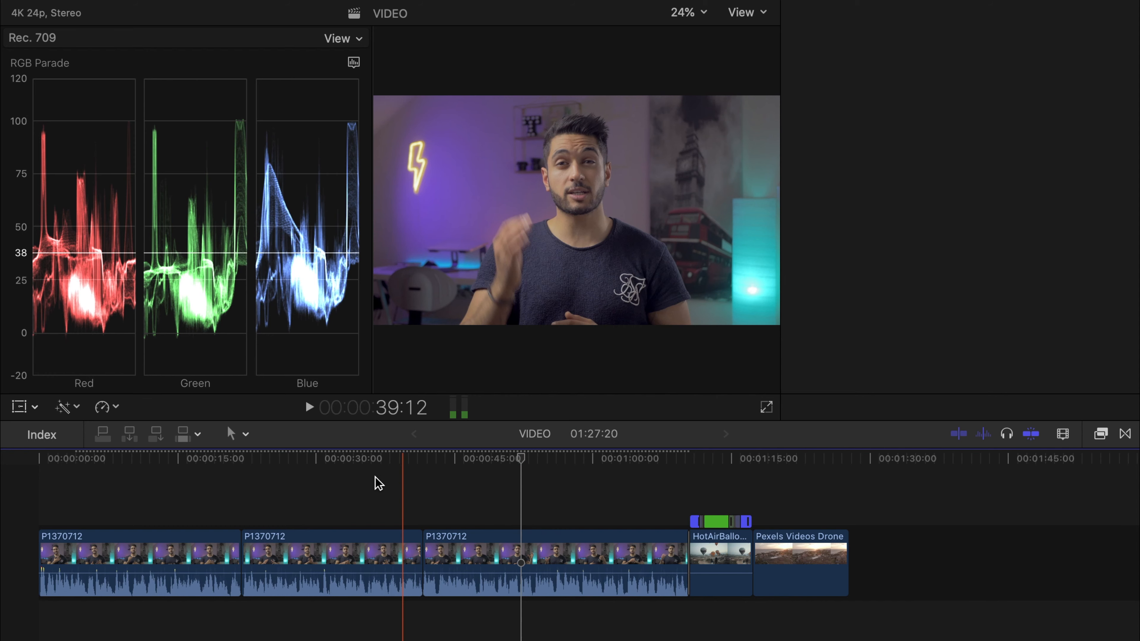
pyautogui.click(377, 481)
pyautogui.click(512, 489)
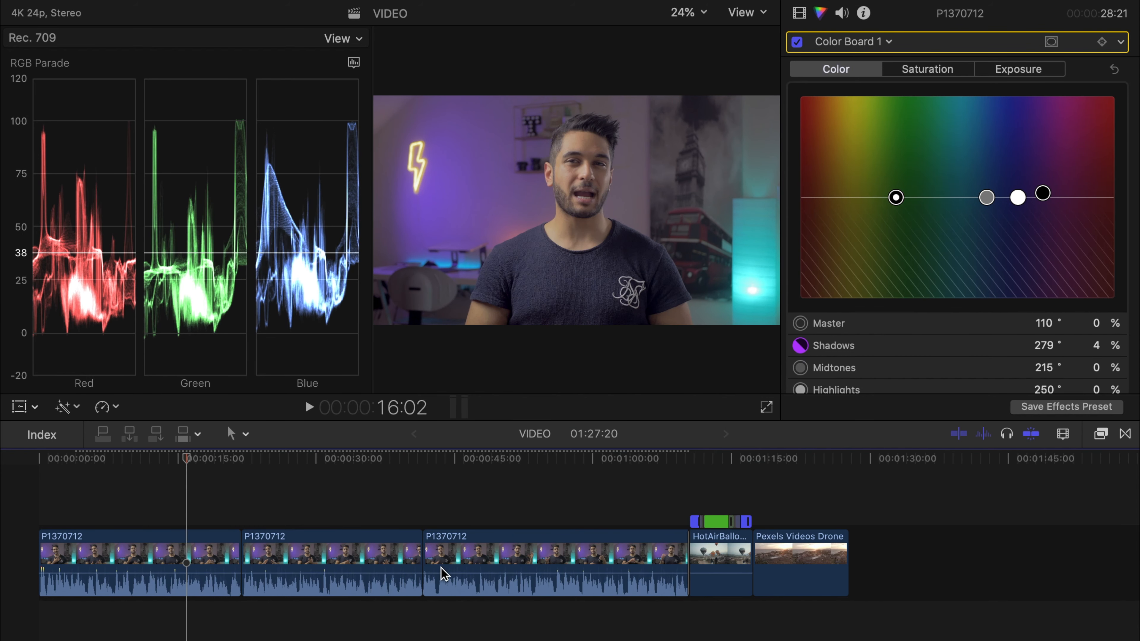
# Set the second P1370712 clip's midtones exposure to 11% in Color Board 1.
pyautogui.click(309, 544)
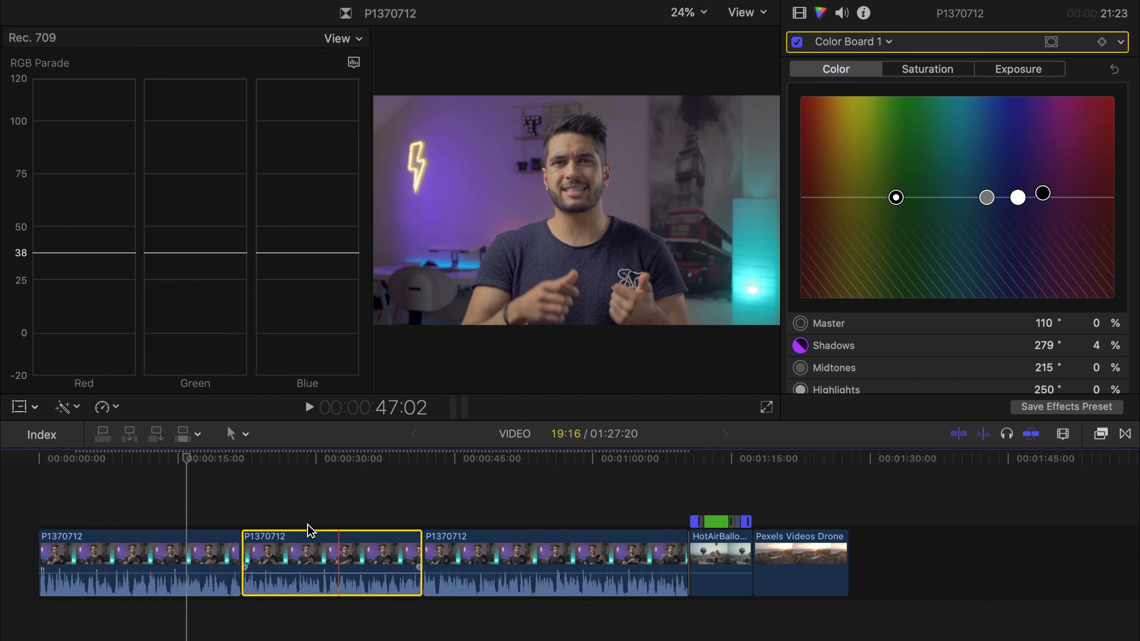
pyautogui.click(316, 459)
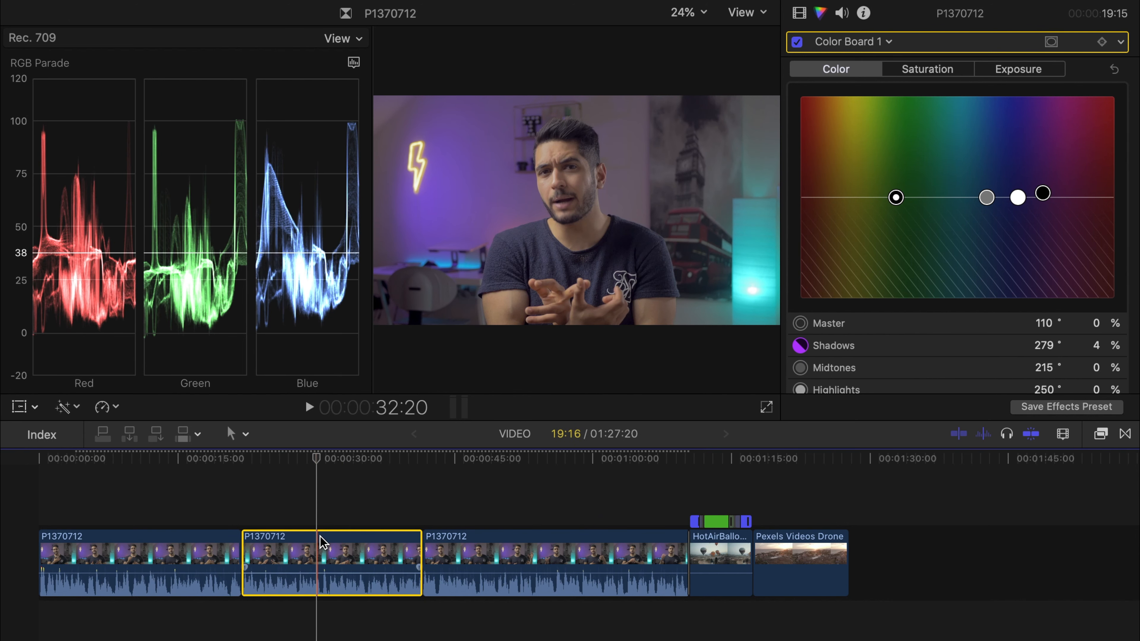
pyautogui.click(1017, 72)
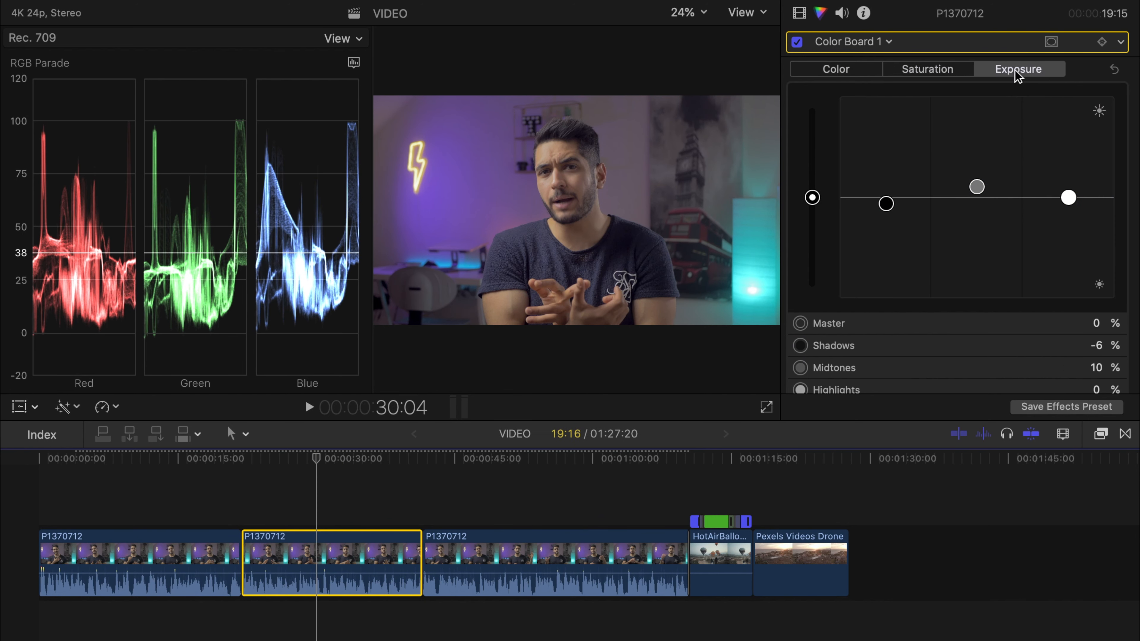
pyautogui.moveTo(978, 191); pyautogui.dragTo(977, 179)
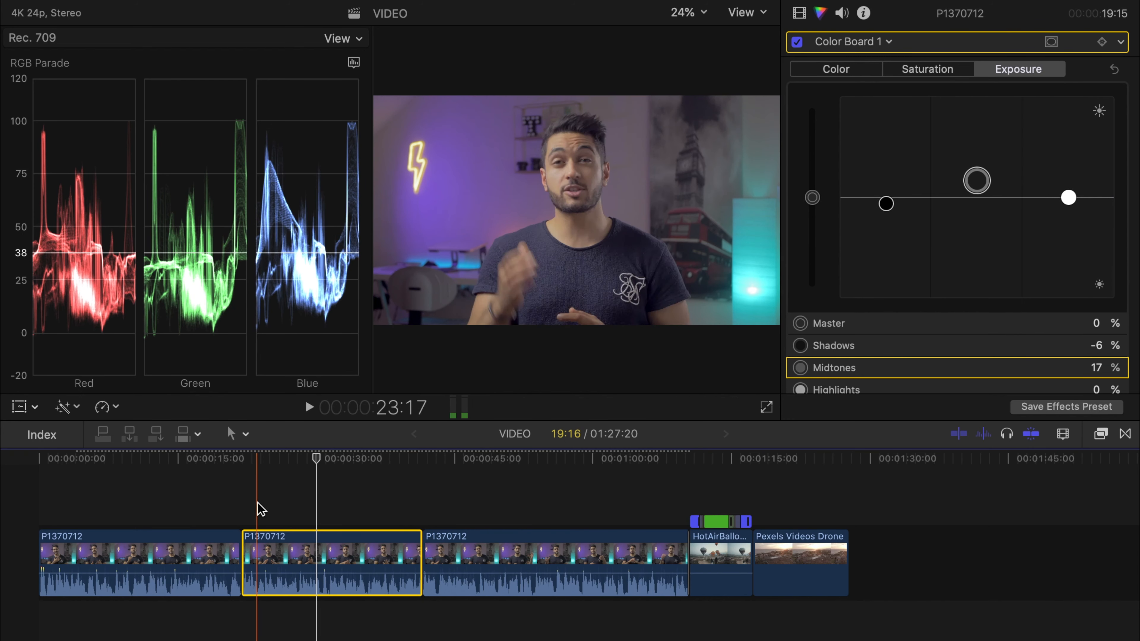
pyautogui.moveTo(977, 181); pyautogui.dragTo(986, 186)
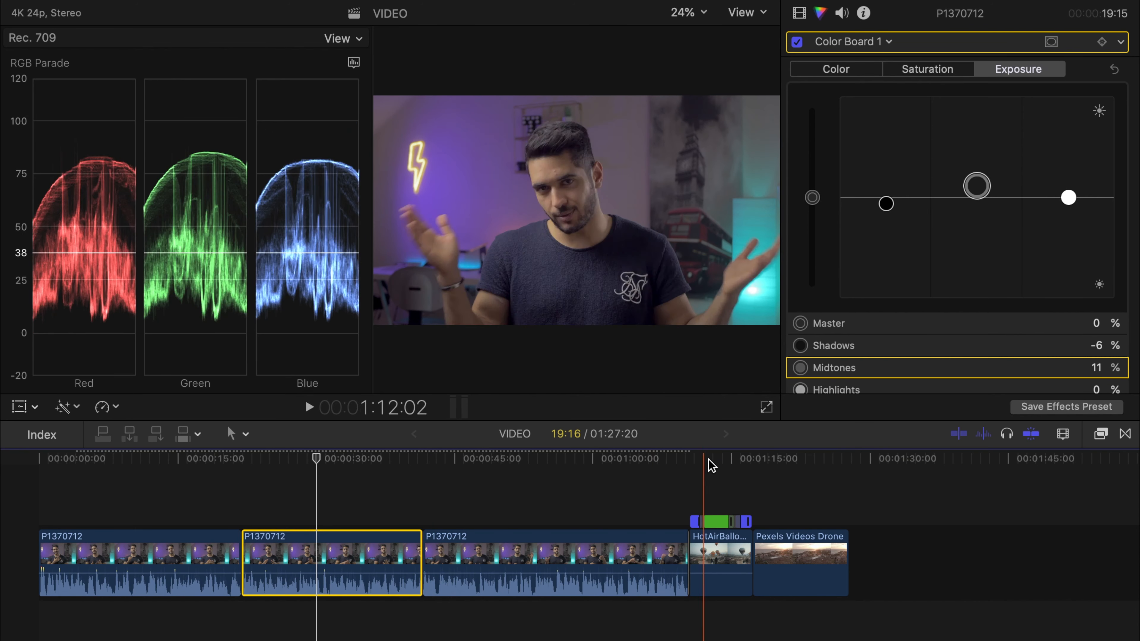
# Lower the Pexels Videos Drone clip's shadows exposure to -10% and raise its midtones exposure slightly.
pyautogui.click(790, 556)
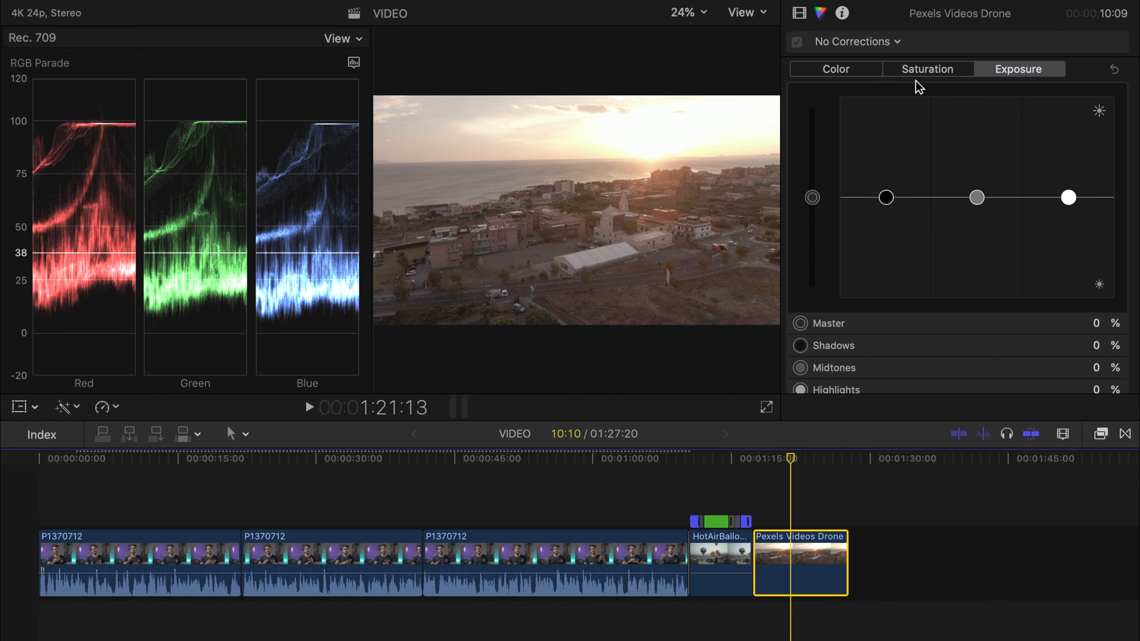
pyautogui.moveTo(885, 197); pyautogui.dragTo(881, 213)
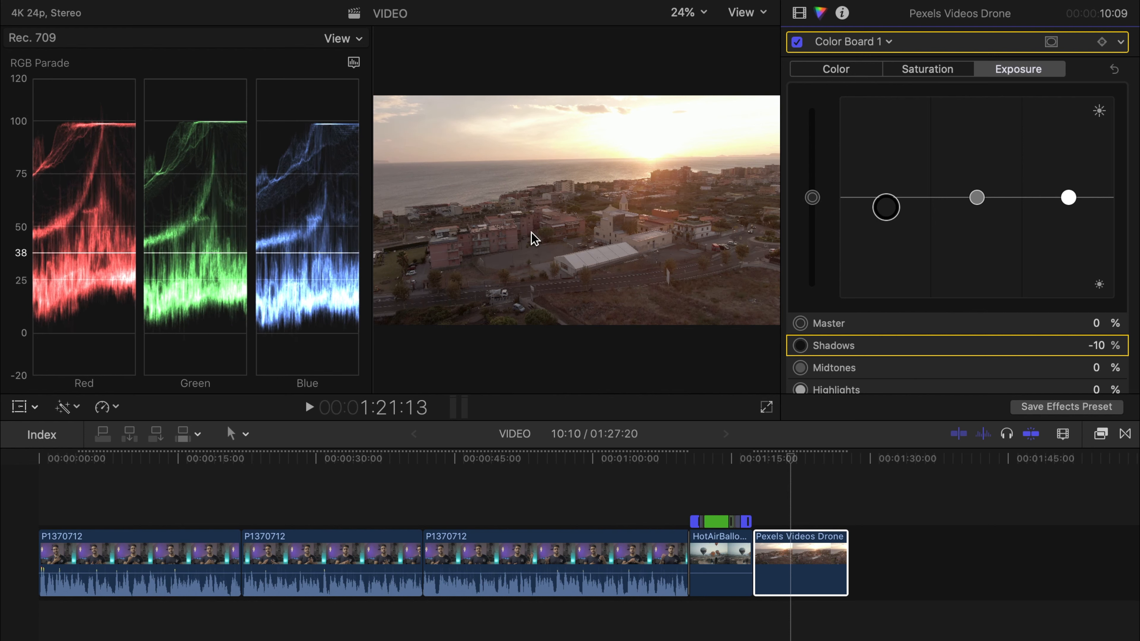
pyautogui.moveTo(976, 198); pyautogui.dragTo(976, 192)
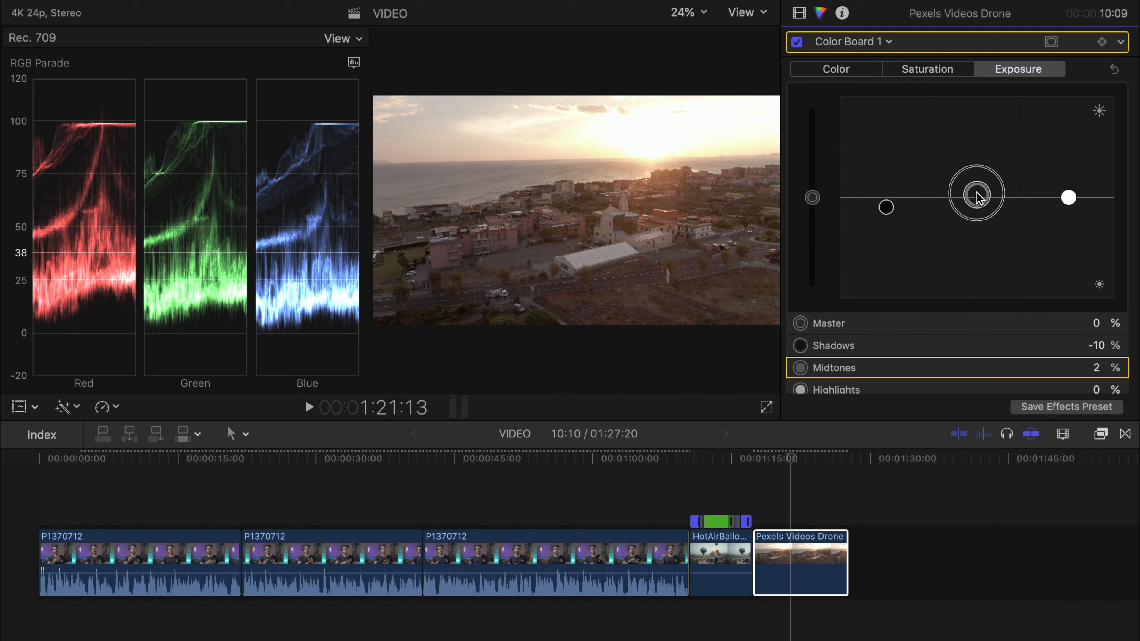
# Set the drone clip's midtones saturation to 22% and tint its master colour blue at 240° and 7%.
pyautogui.press('ctrl+super+s')
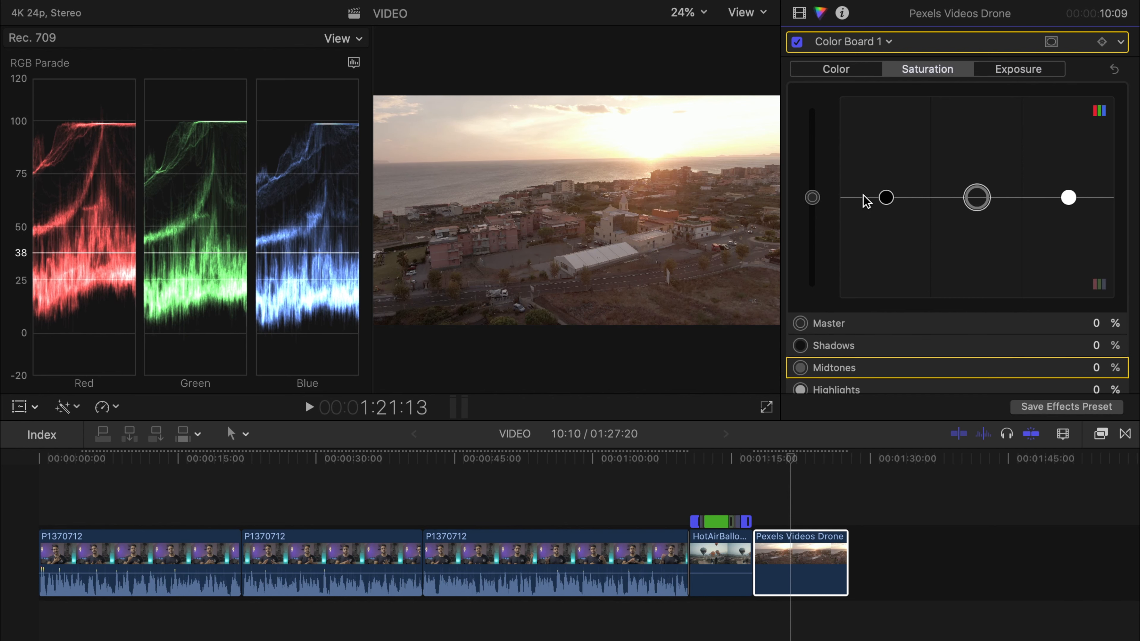
pyautogui.moveTo(977, 198); pyautogui.dragTo(973, 176)
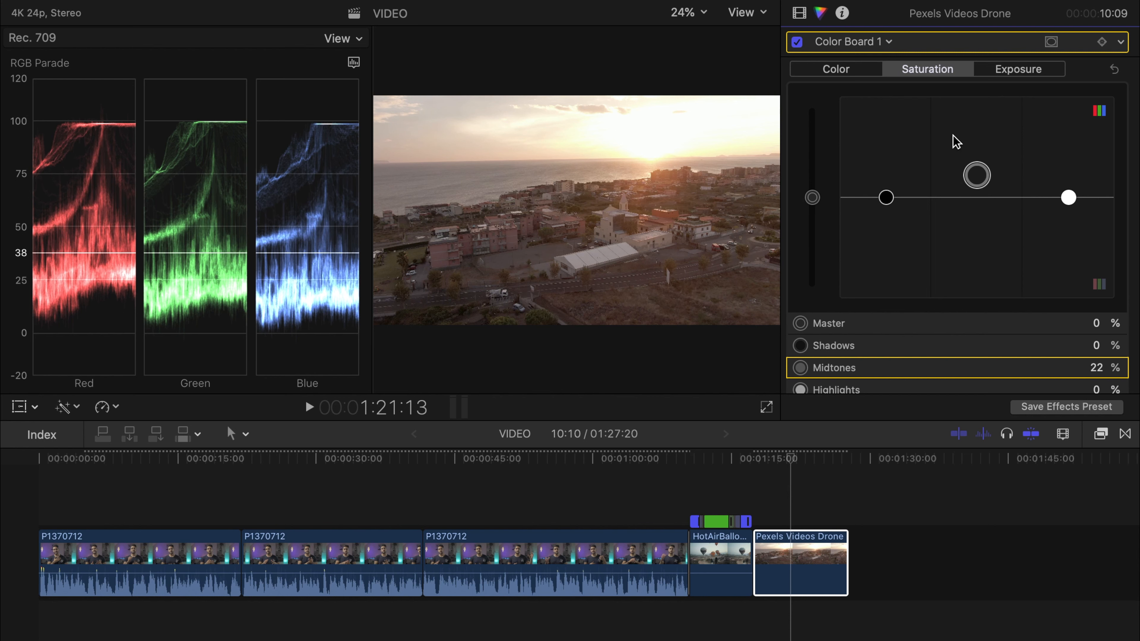
pyautogui.click(858, 73)
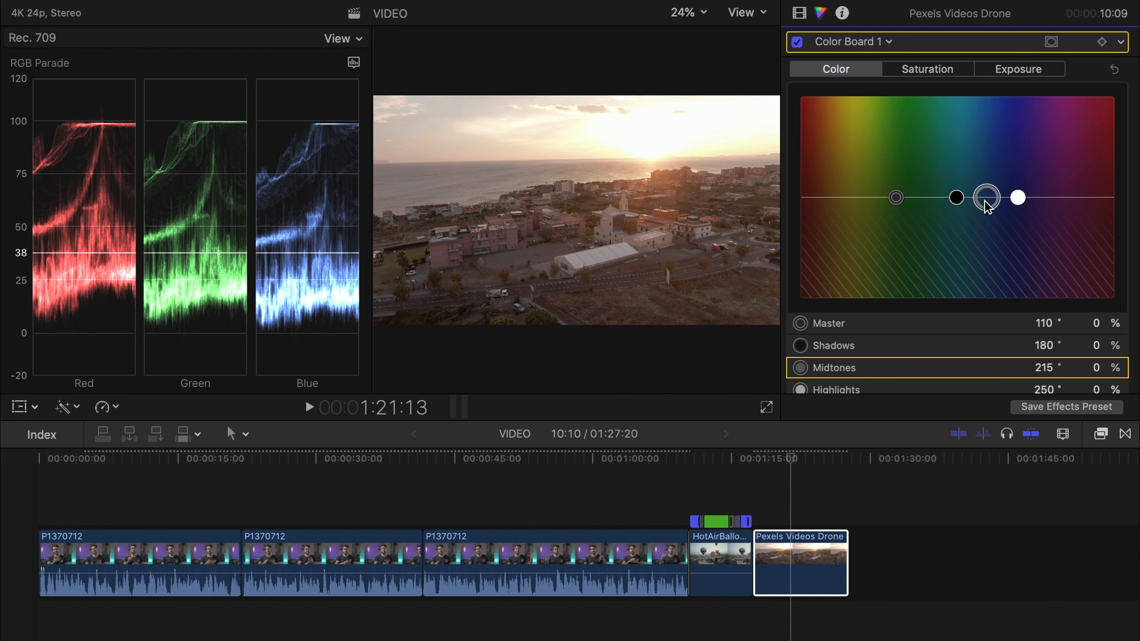
pyautogui.moveTo(895, 198); pyautogui.dragTo(1009, 192)
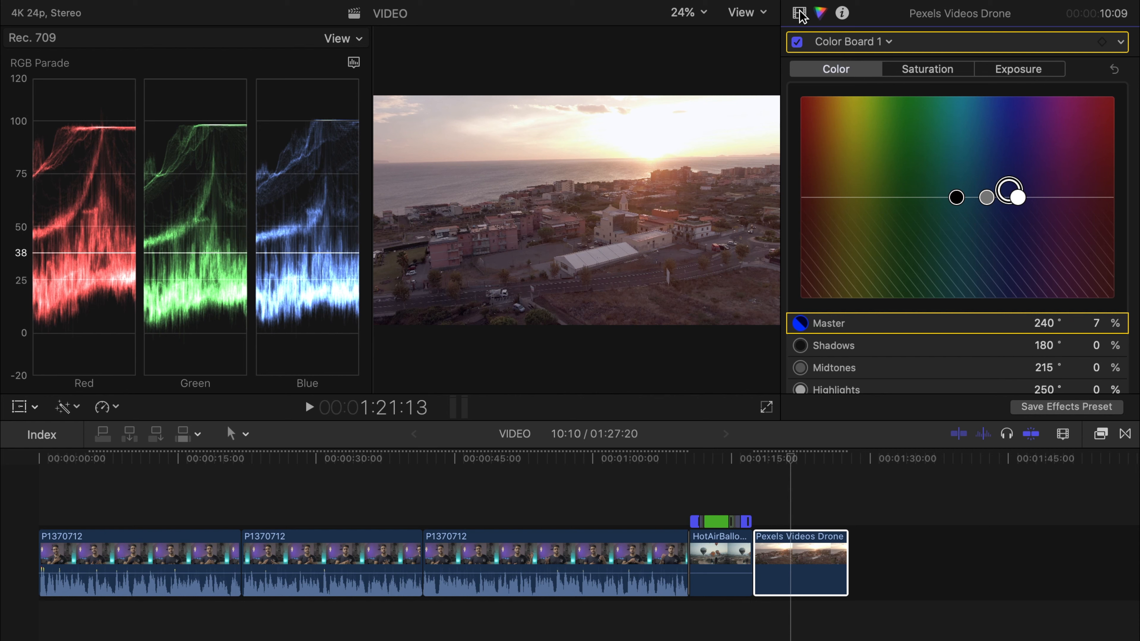
# Compare the drone clip's image with Color Board 1 off and on, leaving the correction enabled.
pyautogui.click(797, 43)
pyautogui.click(797, 43)
pyautogui.click(798, 43)
pyautogui.click(797, 42)
pyautogui.click(797, 43)
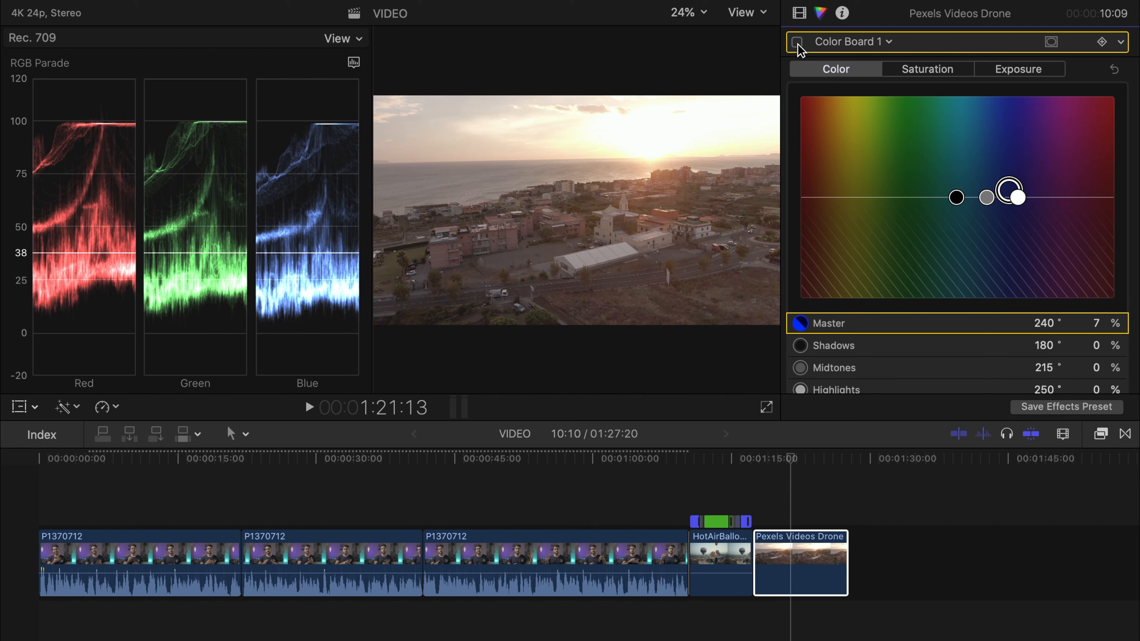
pyautogui.click(797, 43)
# Inspect the render marks above the timeline and the expanded Rendering entry in the Background Tasks window.
pyautogui.click(802, 566)
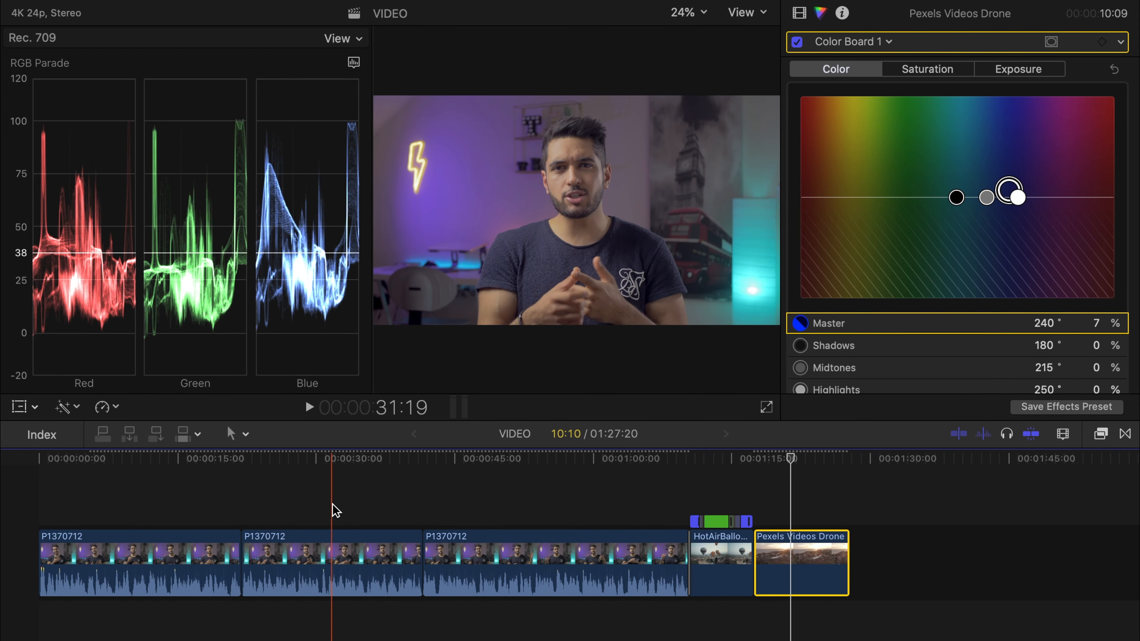
pyautogui.press('super+equal')
pyautogui.press('super+equal')
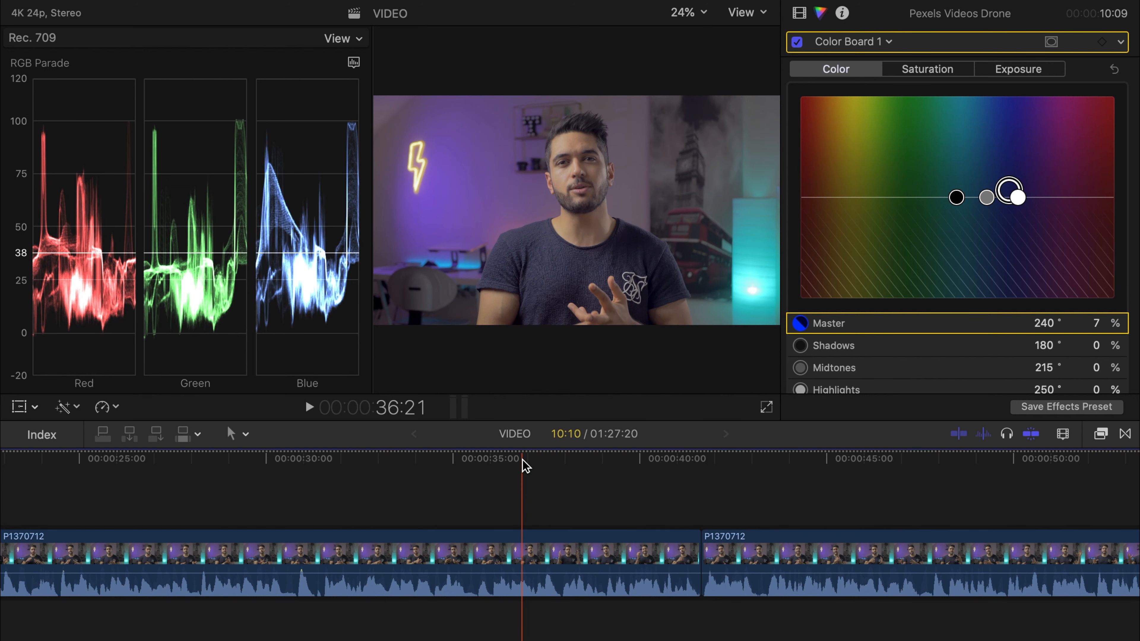
pyautogui.press('super+9')
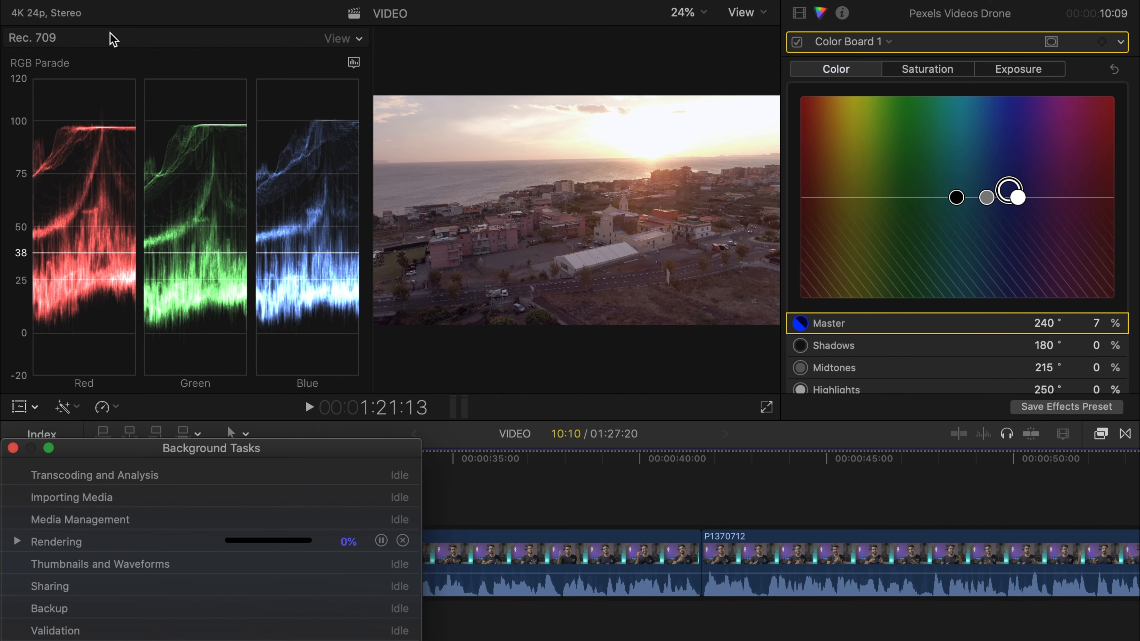
pyautogui.moveTo(160, 447); pyautogui.dragTo(260, 254)
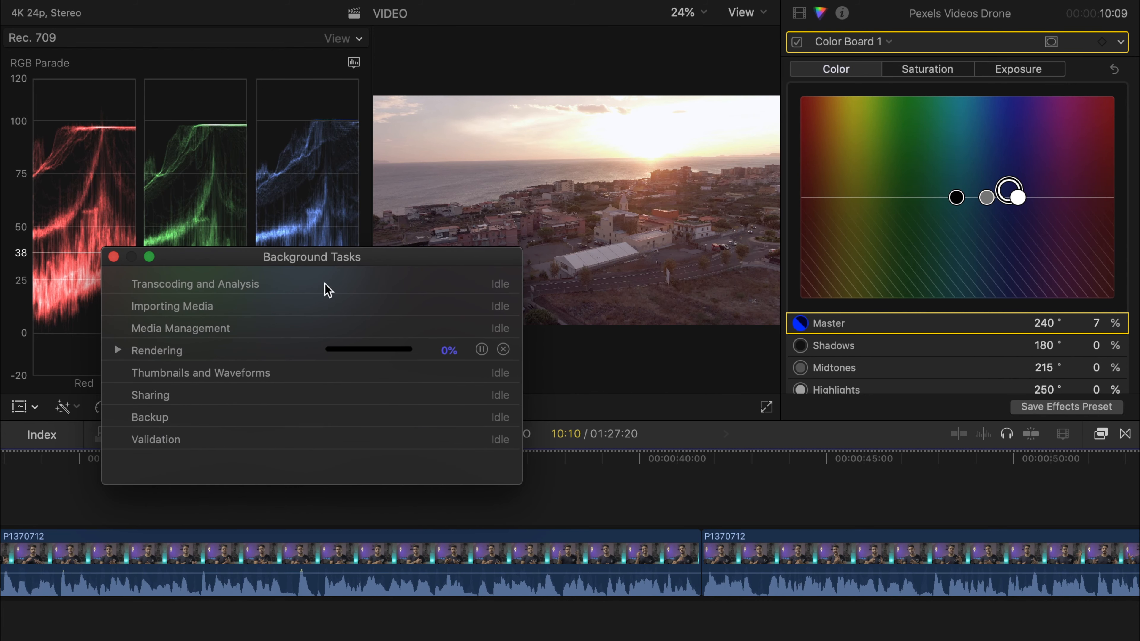
pyautogui.click(118, 349)
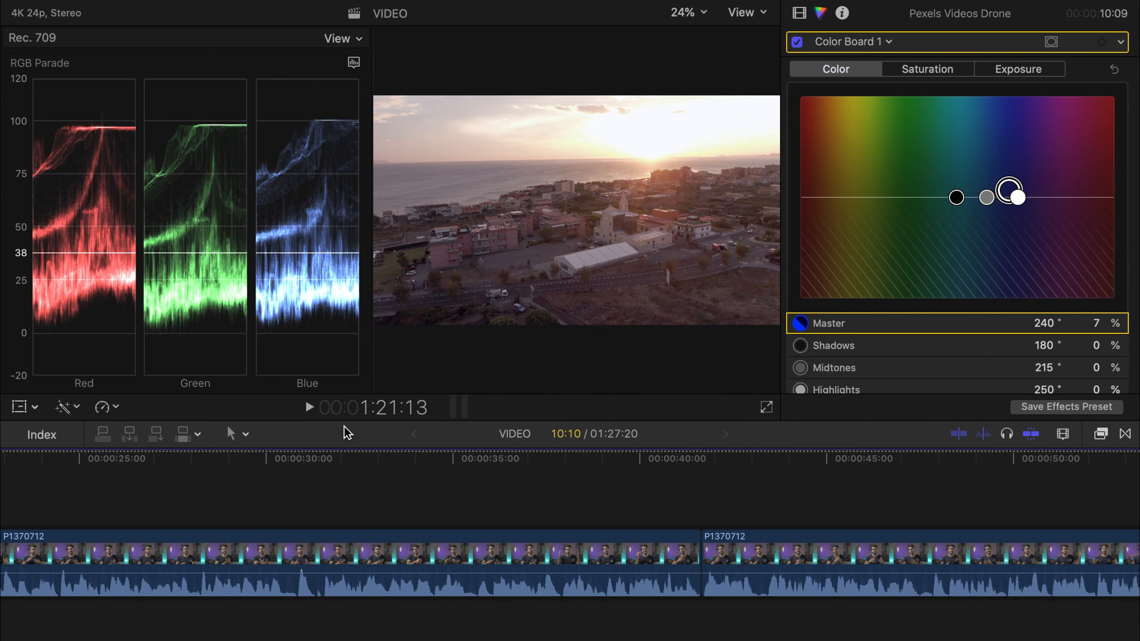
# Import the [No Copyright Music] Chillhop file from the MUSIC folder into the Slomo event and lay it beneath the clips from the timeline's start.
pyautogui.press('super+minus')
pyautogui.press('super+minus')
pyautogui.press('super+minus')
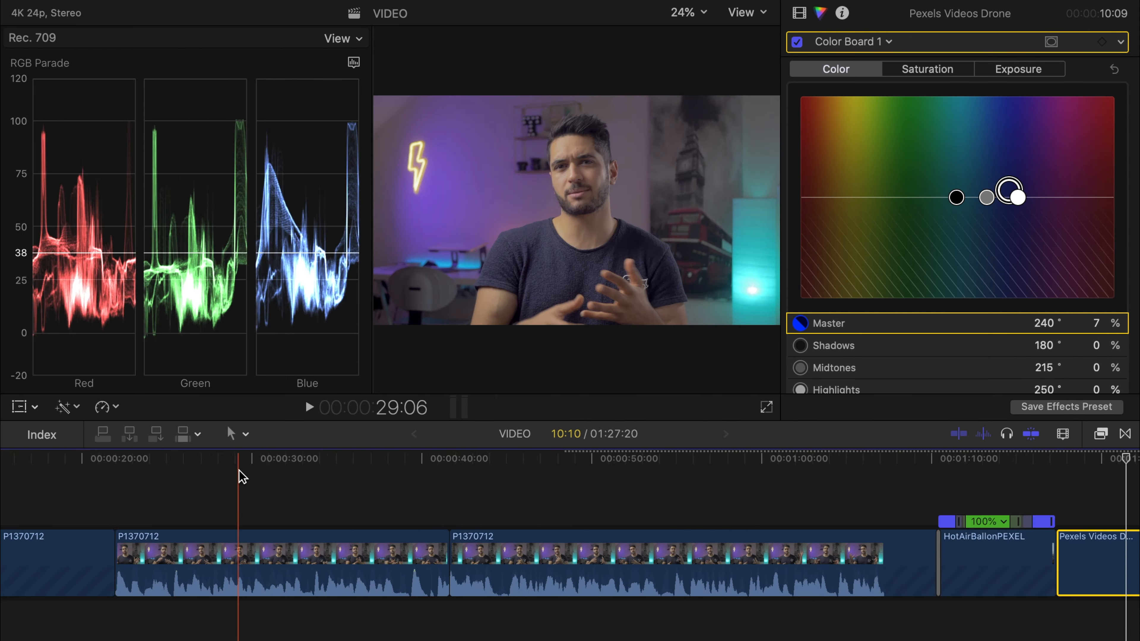
pyautogui.hscroll(-2, 327, 524)
pyautogui.hscroll(-2, 327, 524)
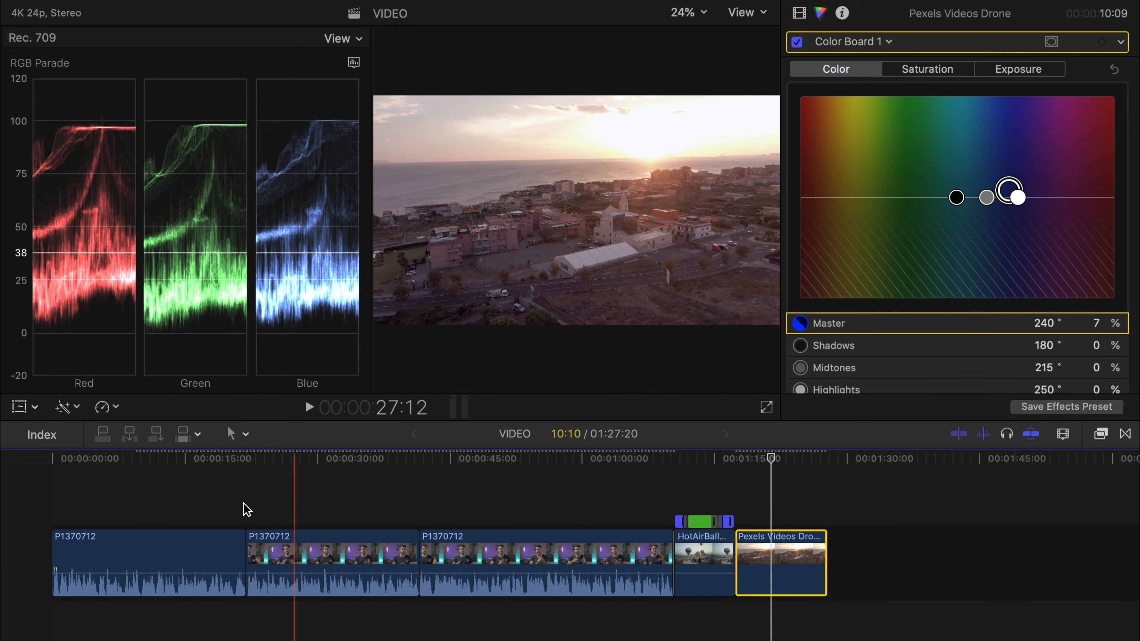
pyautogui.press('super+i')
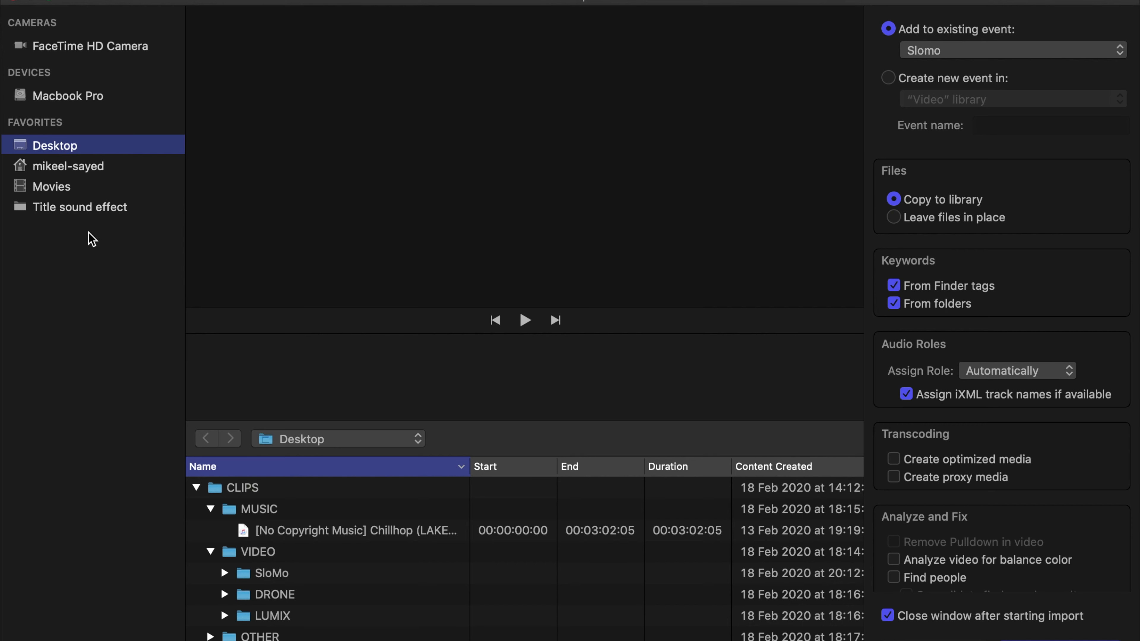
pyautogui.click(287, 530)
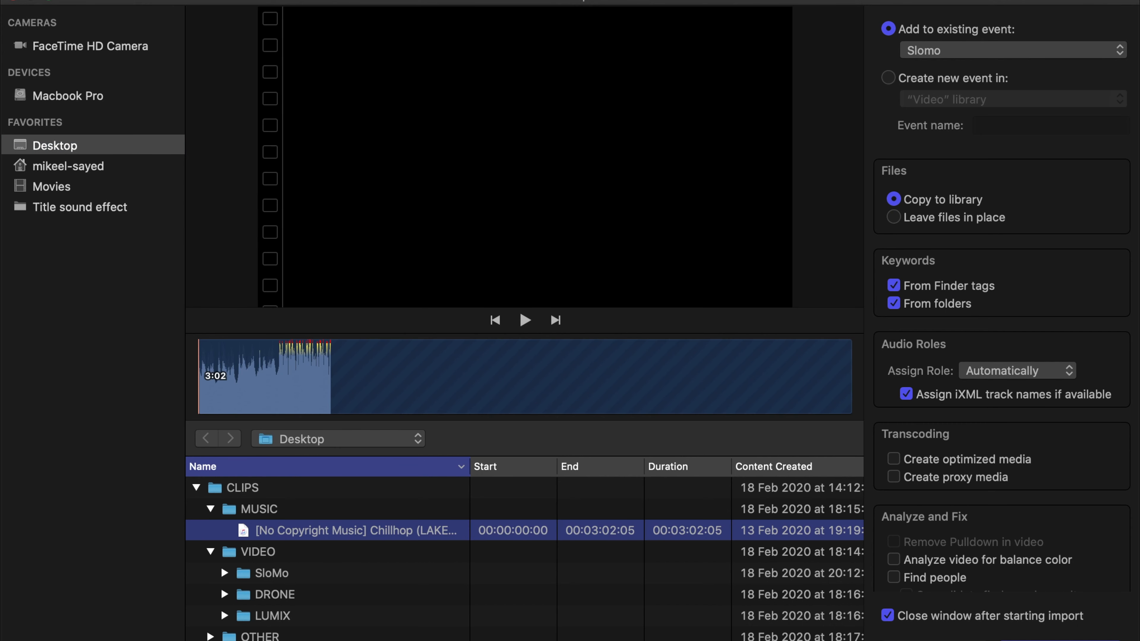
pyautogui.press('Return')
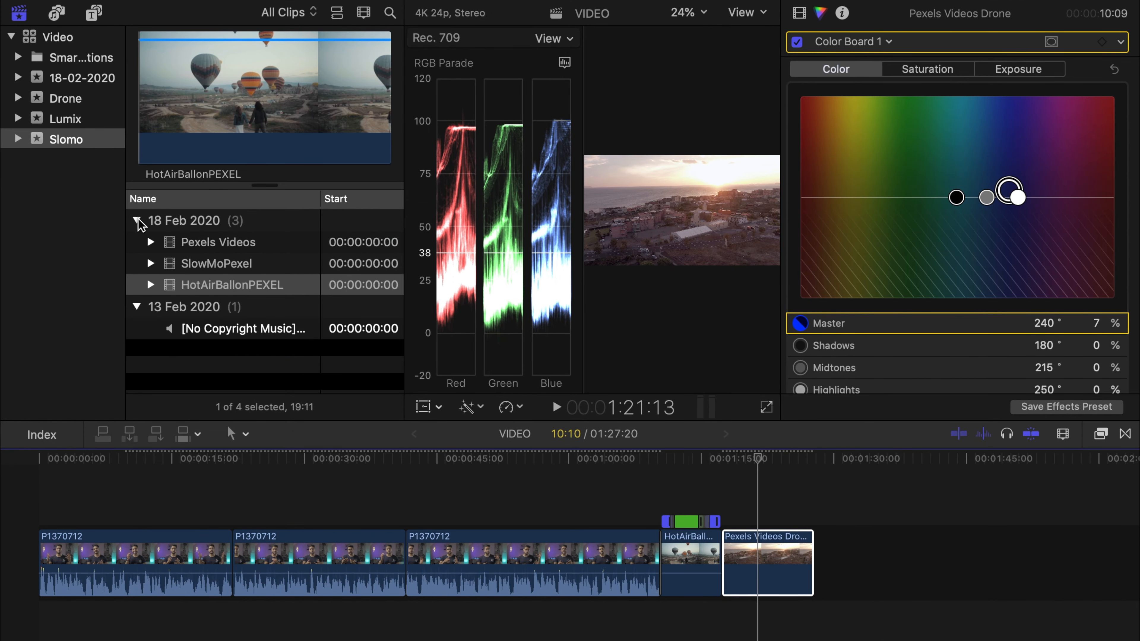
pyautogui.click(261, 332)
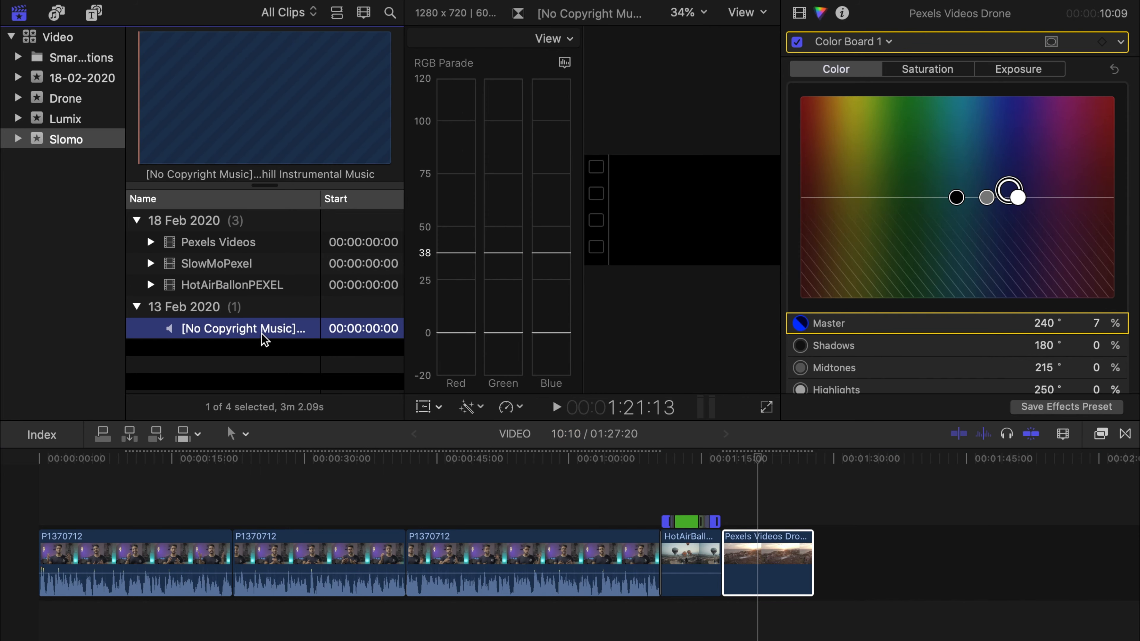
pyautogui.moveTo(287, 337); pyautogui.dragTo(92, 611)
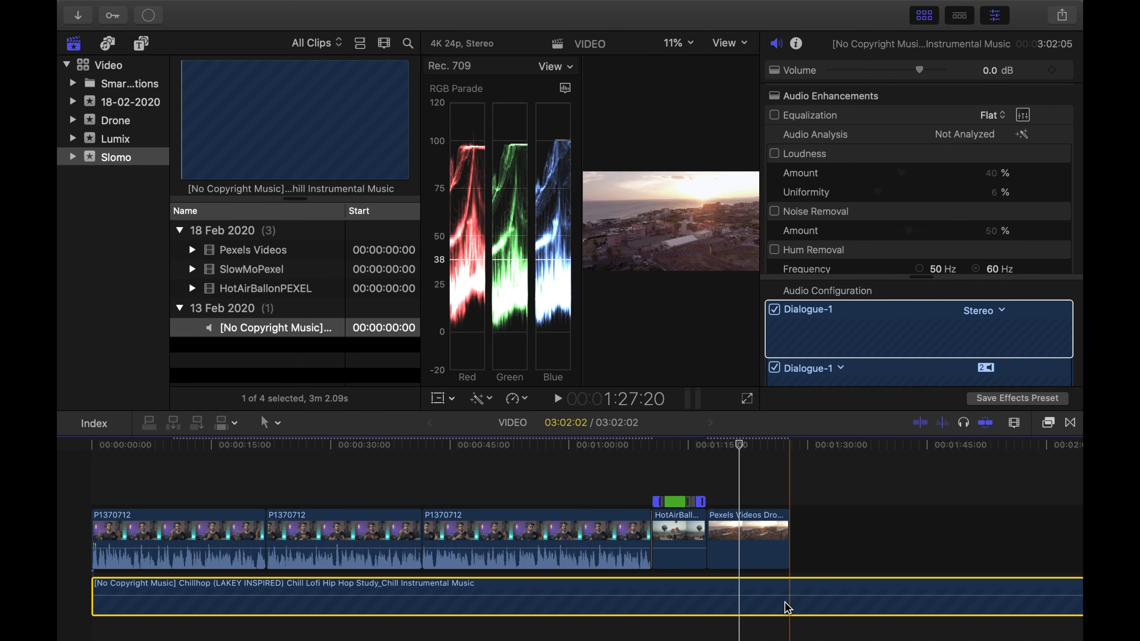
# Cut the music at the end of the drone clip and delete the part that runs past the video.
pyautogui.press('b')
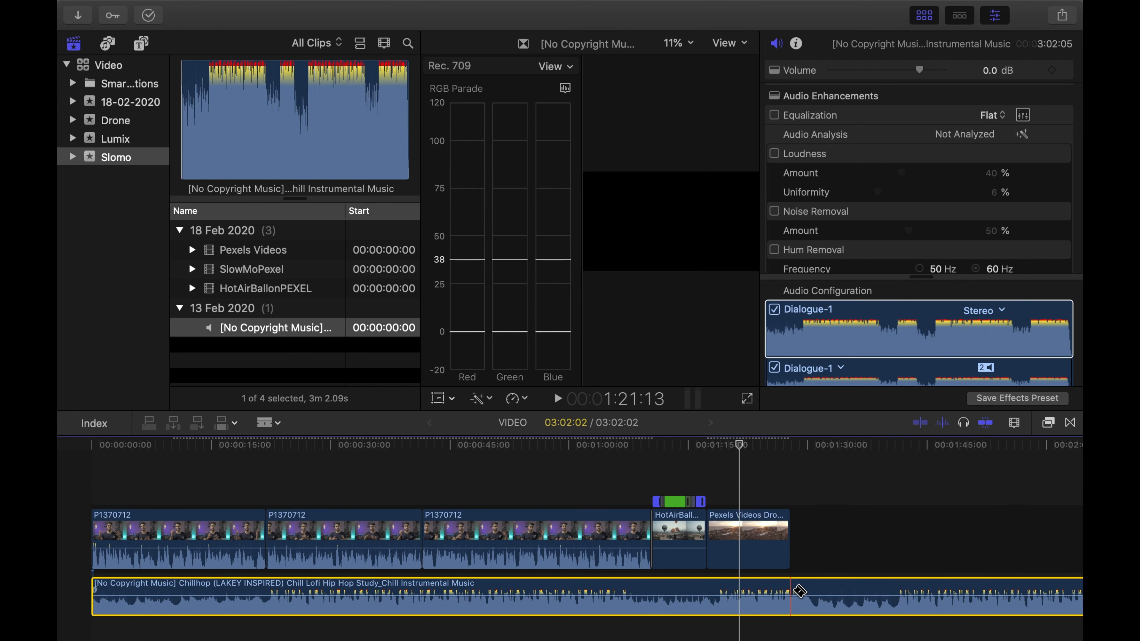
pyautogui.click(790, 591)
pyautogui.press('a')
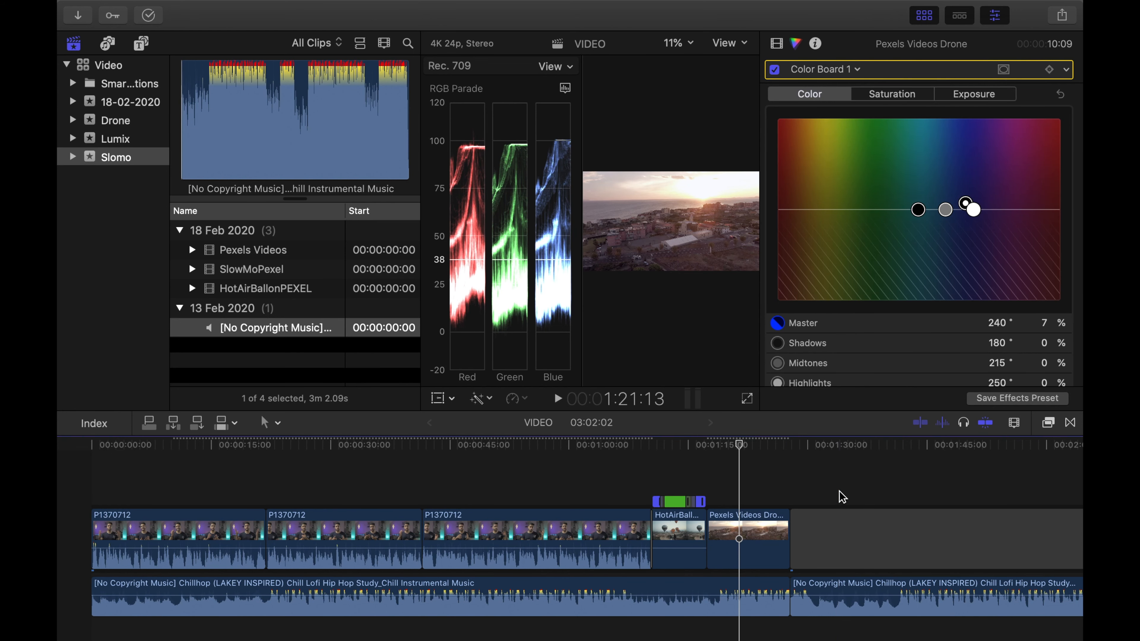
pyautogui.moveTo(839, 488); pyautogui.dragTo(843, 631)
pyautogui.press('Delete')
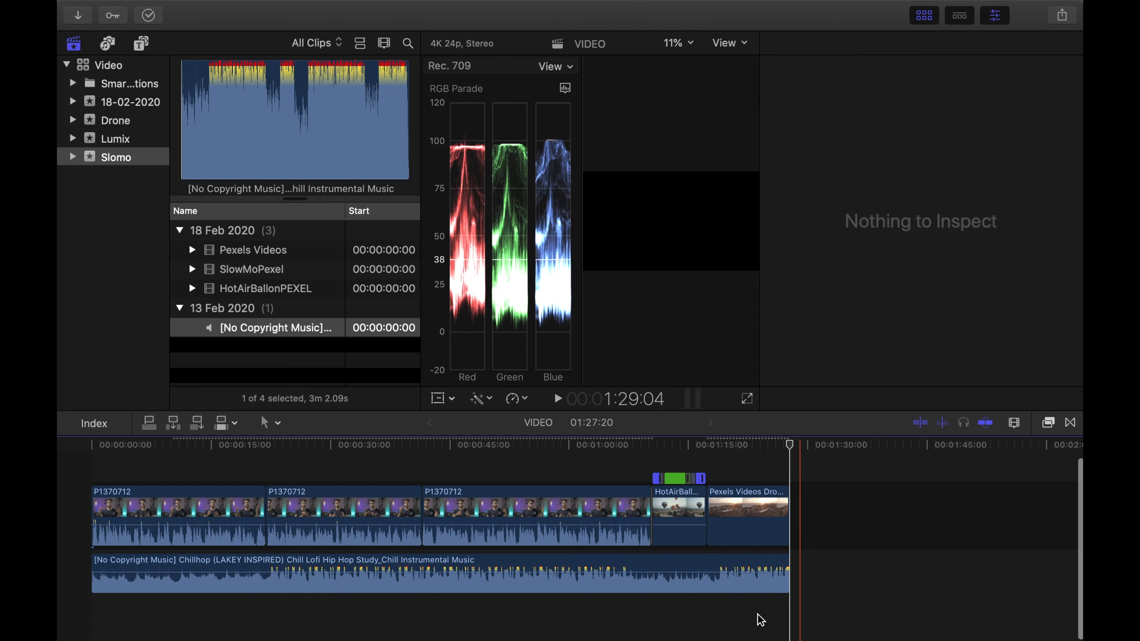
# Play the project from about 34 seconds and lower the Chillhop music clip's volume beneath the speech.
pyautogui.click(280, 570)
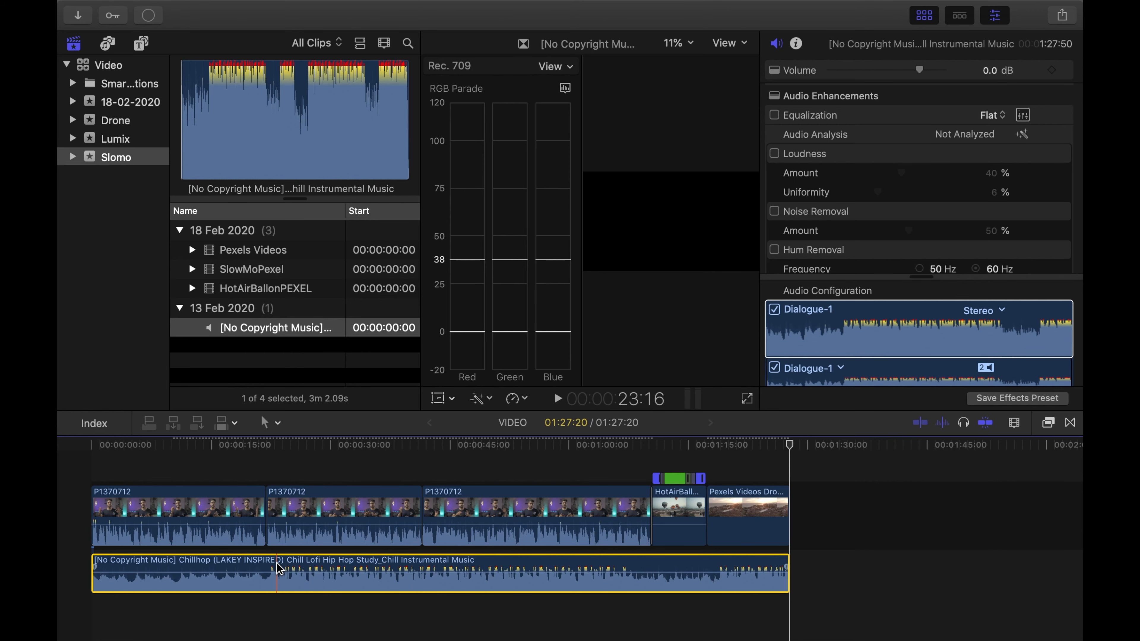
pyautogui.press('super+equal')
pyautogui.press('super+equal')
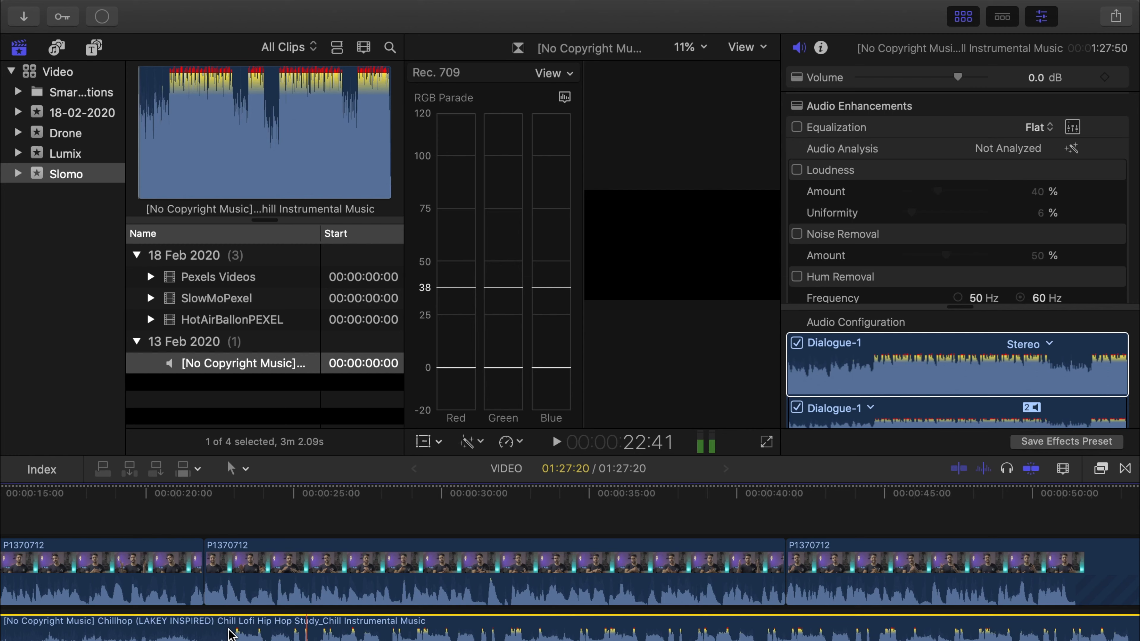
pyautogui.press('super+minus')
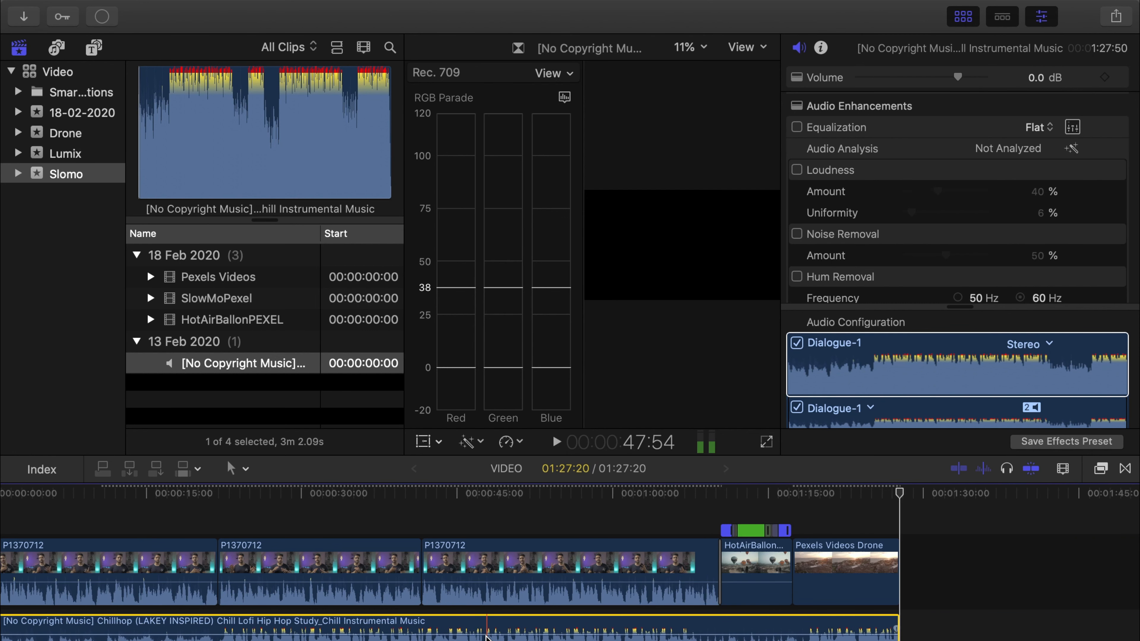
pyautogui.hscroll(-2, 488, 628)
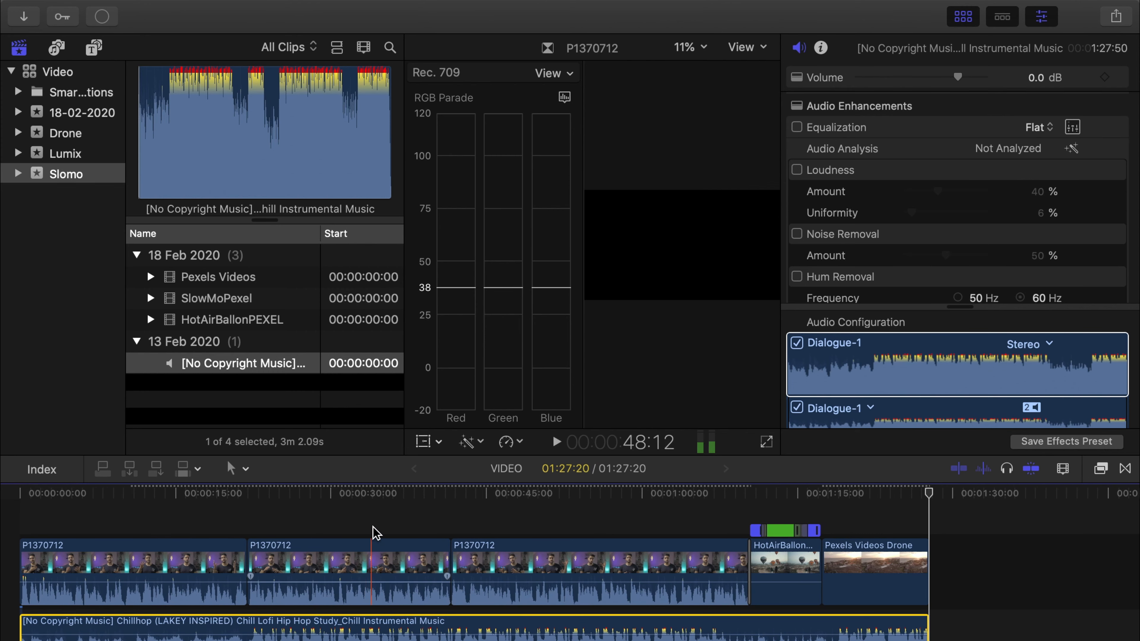
pyautogui.click(380, 493)
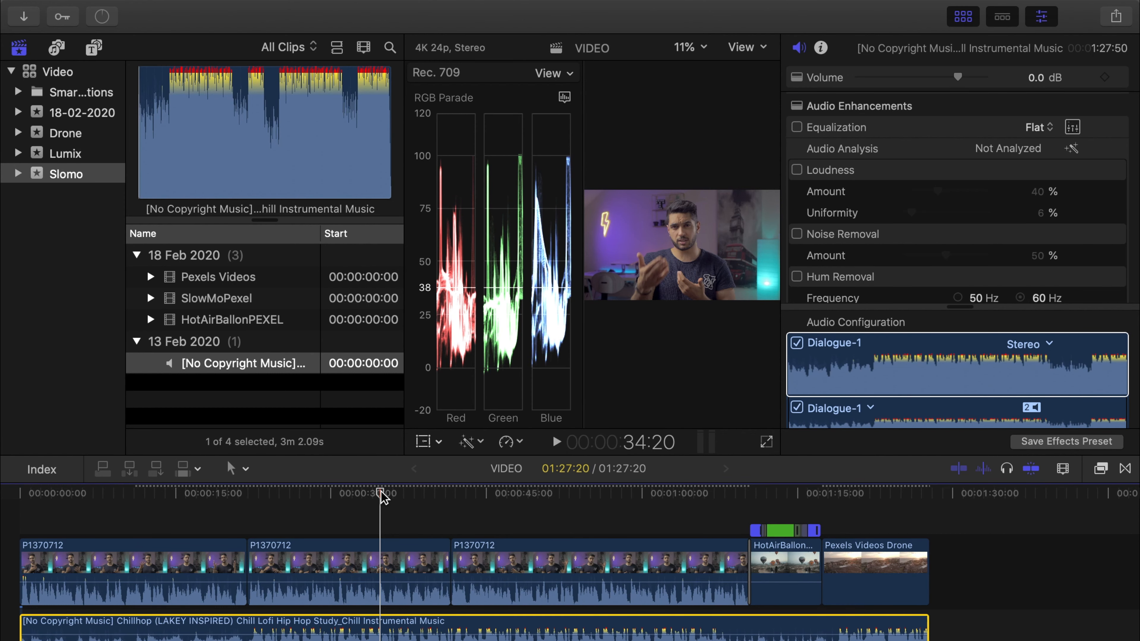
pyautogui.press('space')
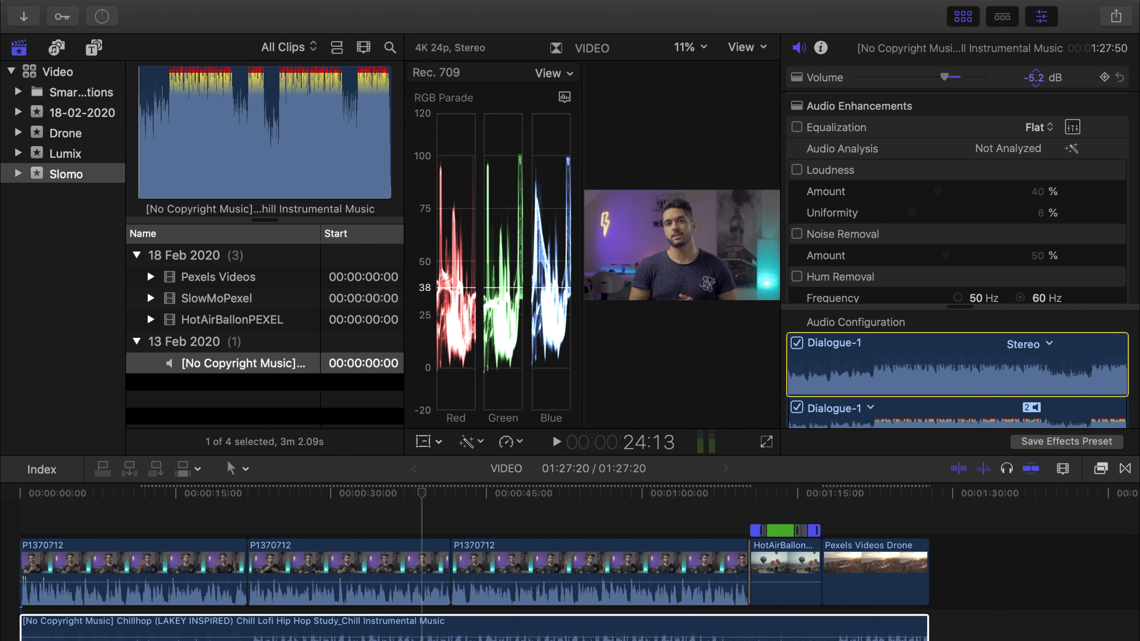
pyautogui.moveTo(1035, 77); pyautogui.dragTo(1006, 105)
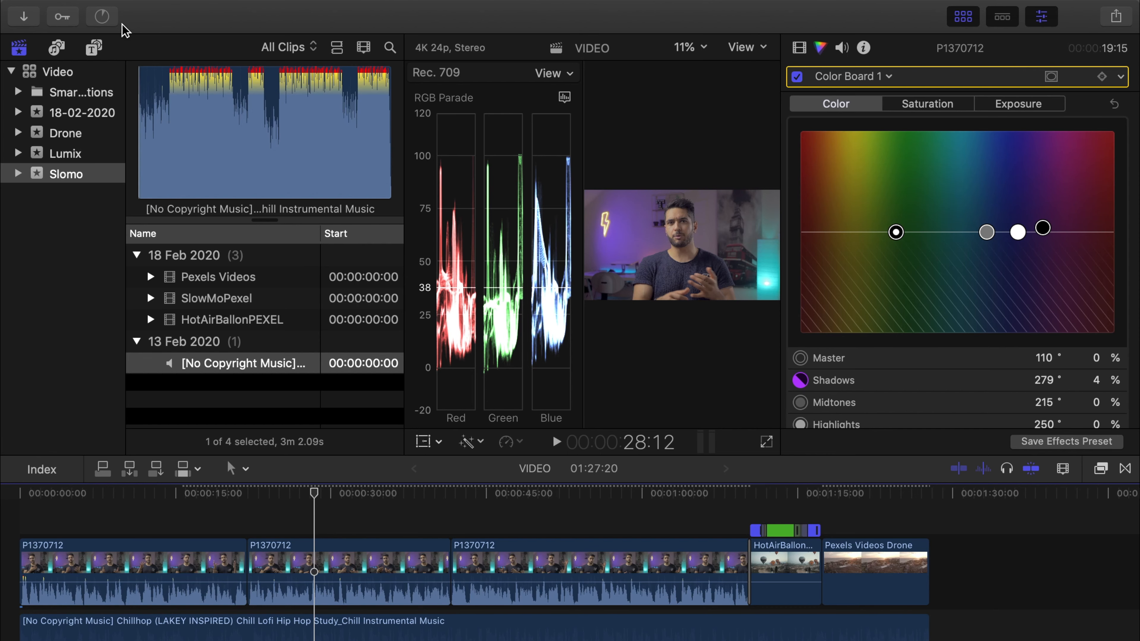
# Set up a Master File export of the VIDEO project with the Video and Audio format and the H.264 codec.
pyautogui.click(150, 8)
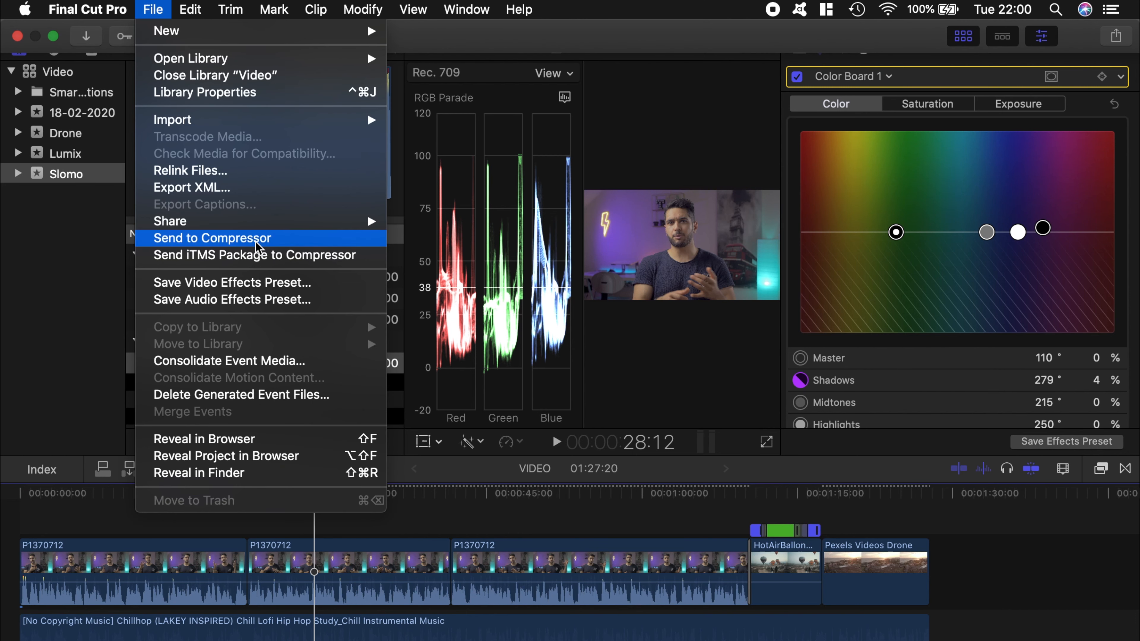
pyautogui.moveTo(264, 221)
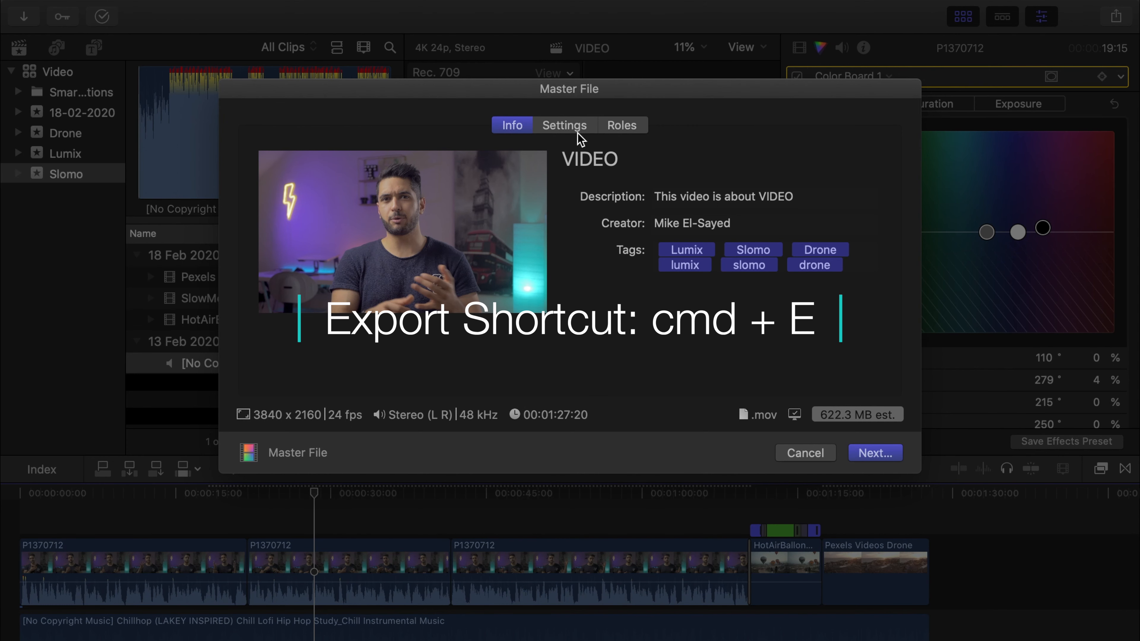
pyautogui.click(577, 133)
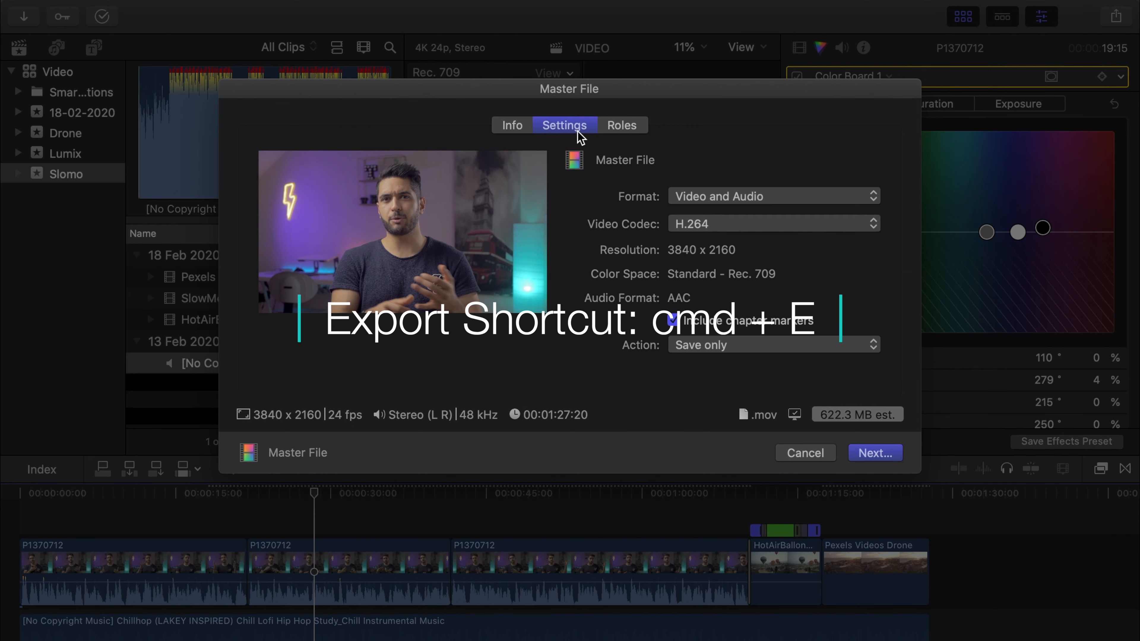
pyautogui.click(753, 199)
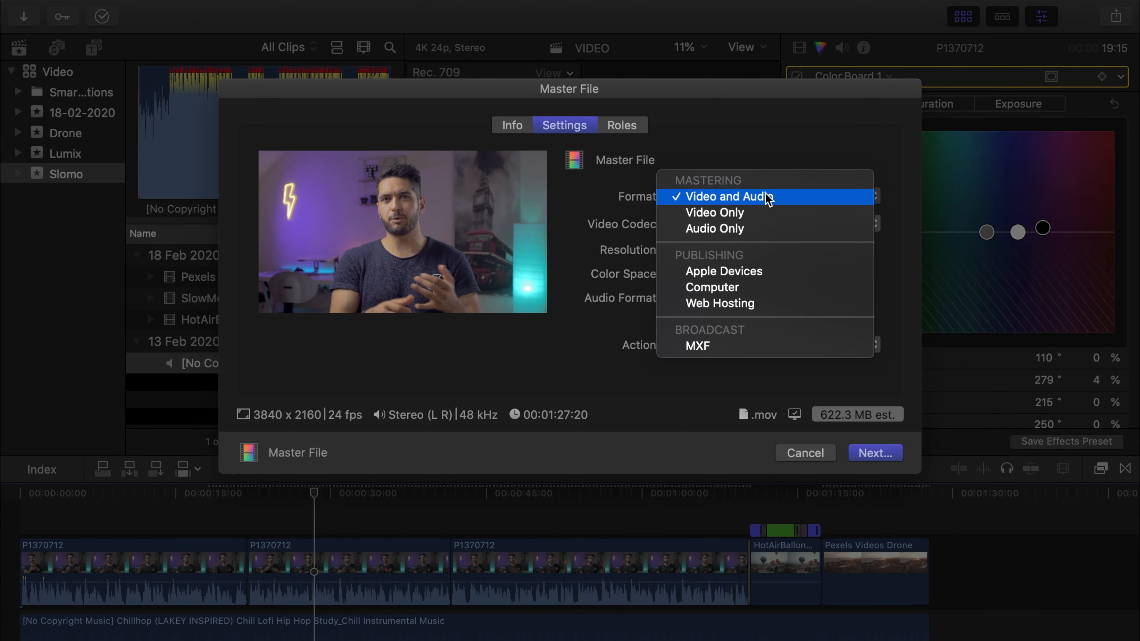
pyautogui.click(788, 158)
pyautogui.click(744, 229)
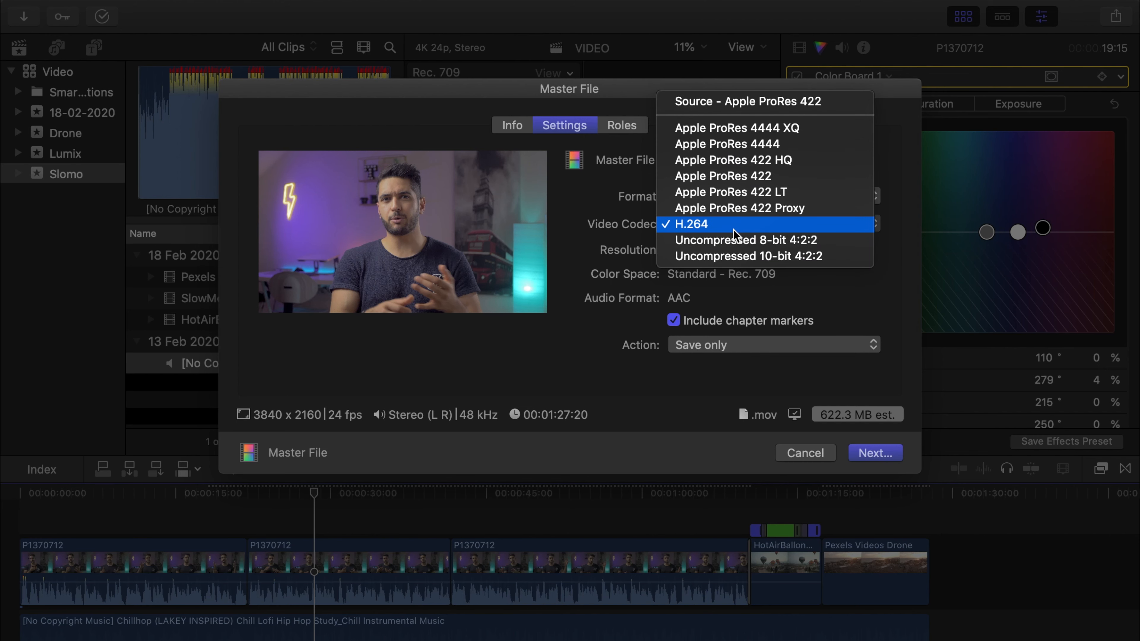
pyautogui.click(733, 229)
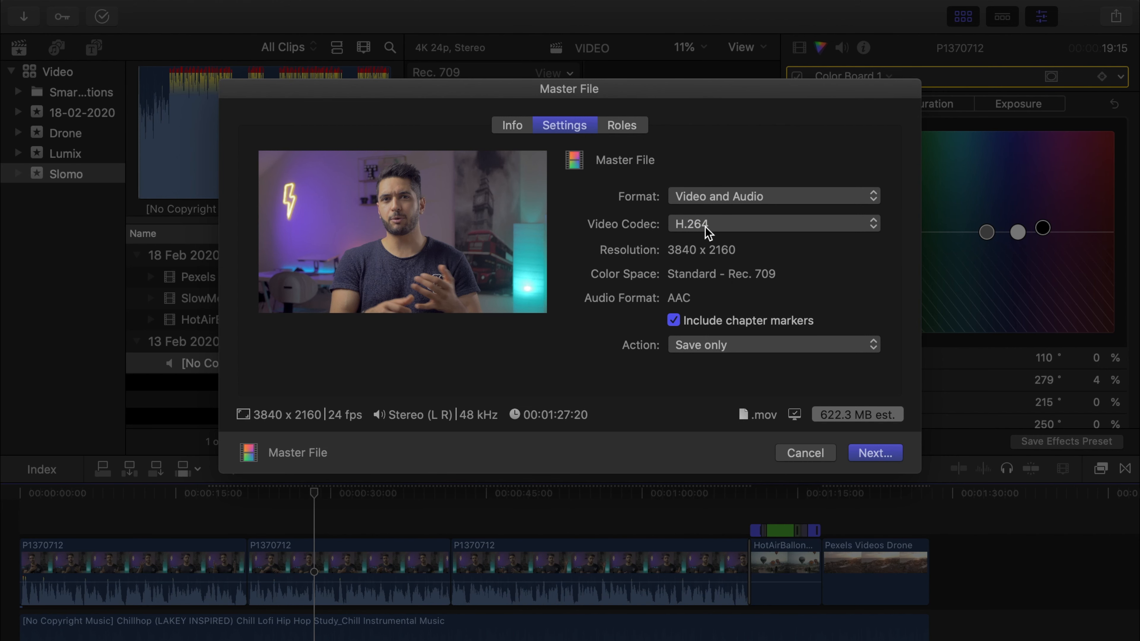
# Keep the export action at Save only and save the master file as VIDEO in the Current Projects folder.
pyautogui.click(715, 346)
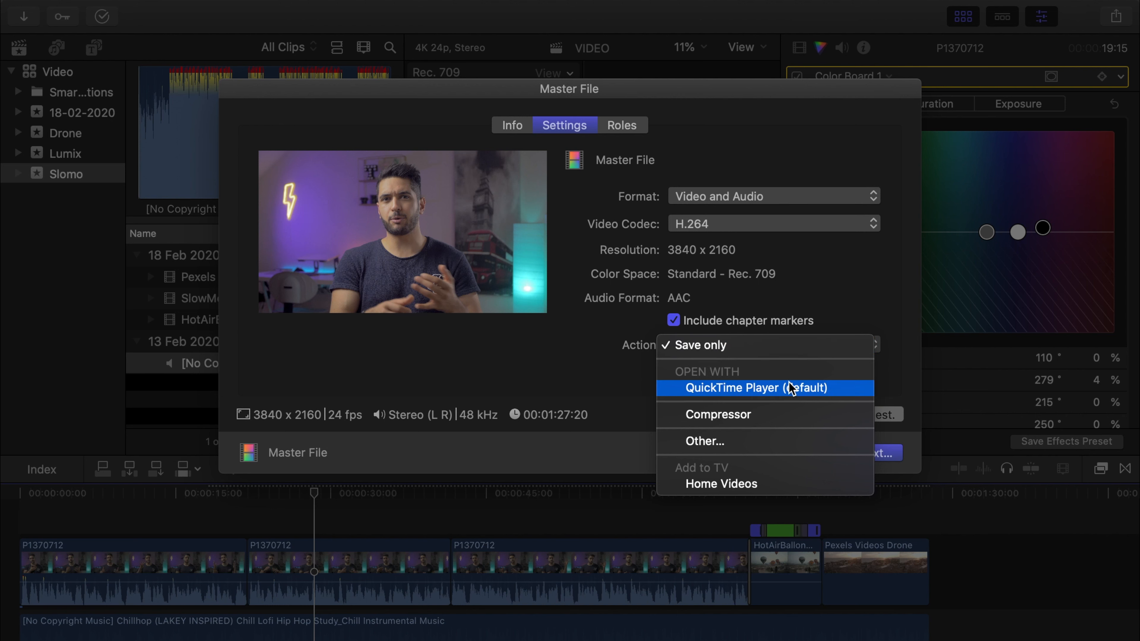
pyautogui.click(597, 348)
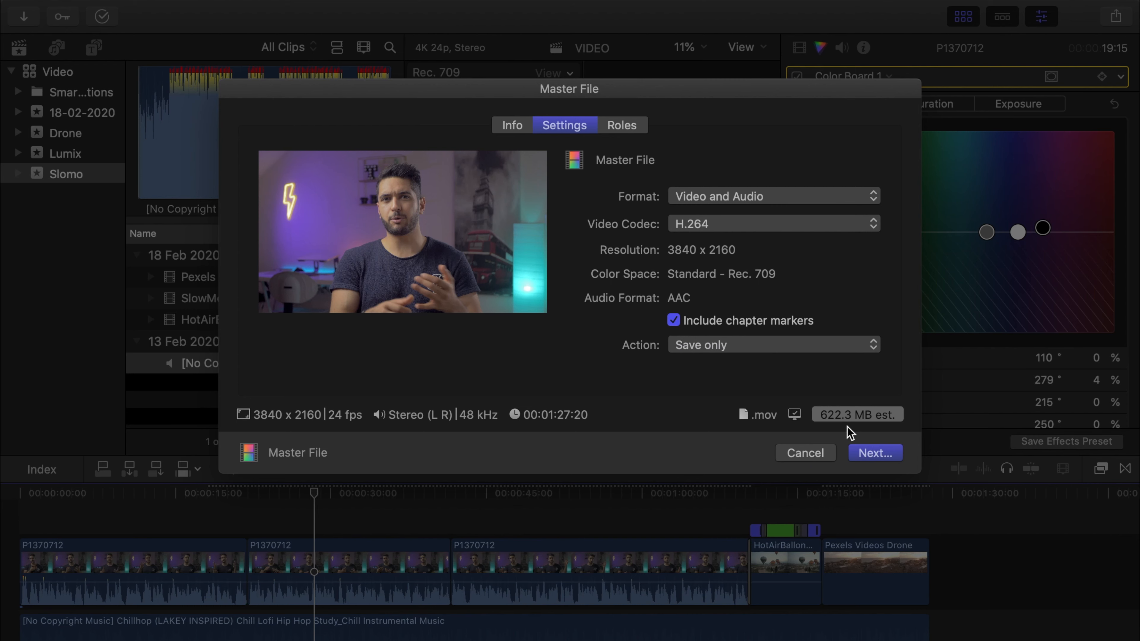
pyautogui.click(877, 454)
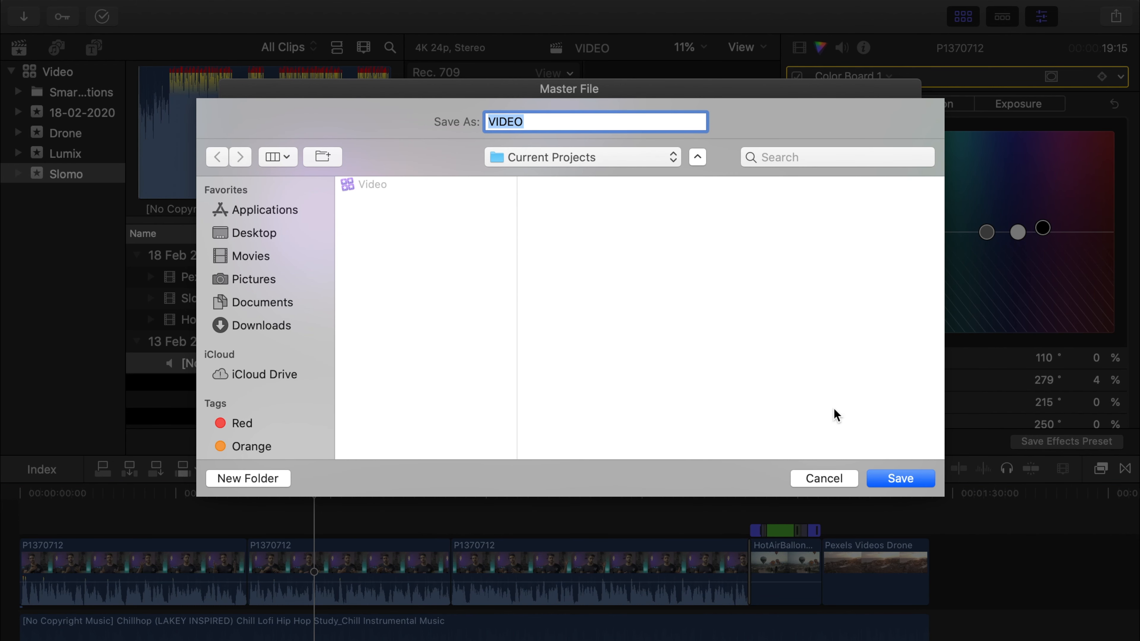
pyautogui.click(903, 478)
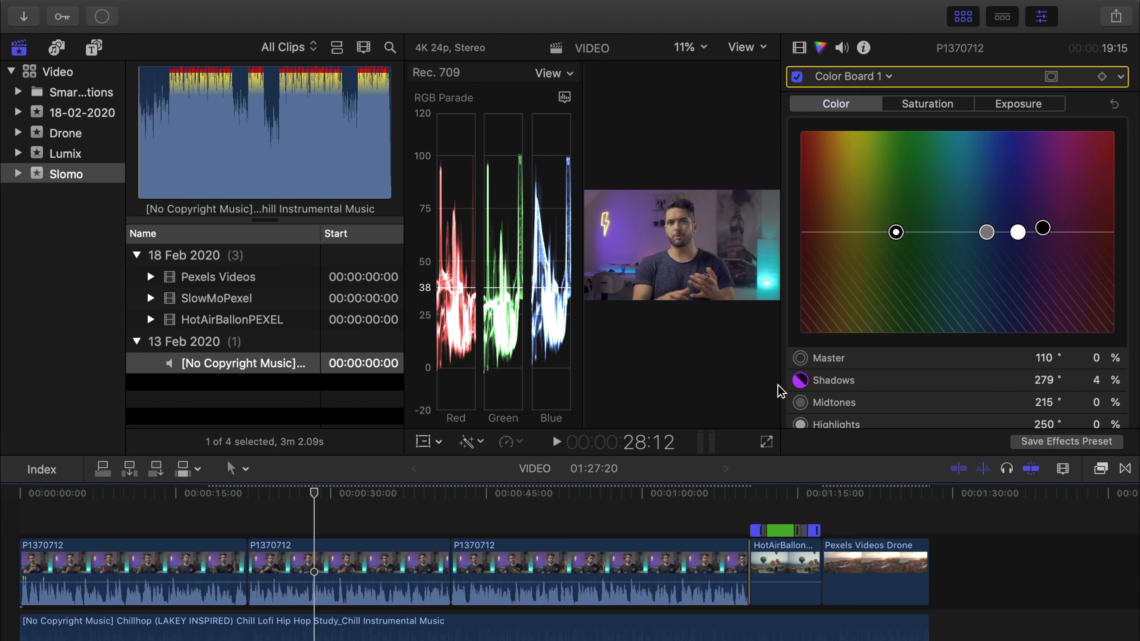